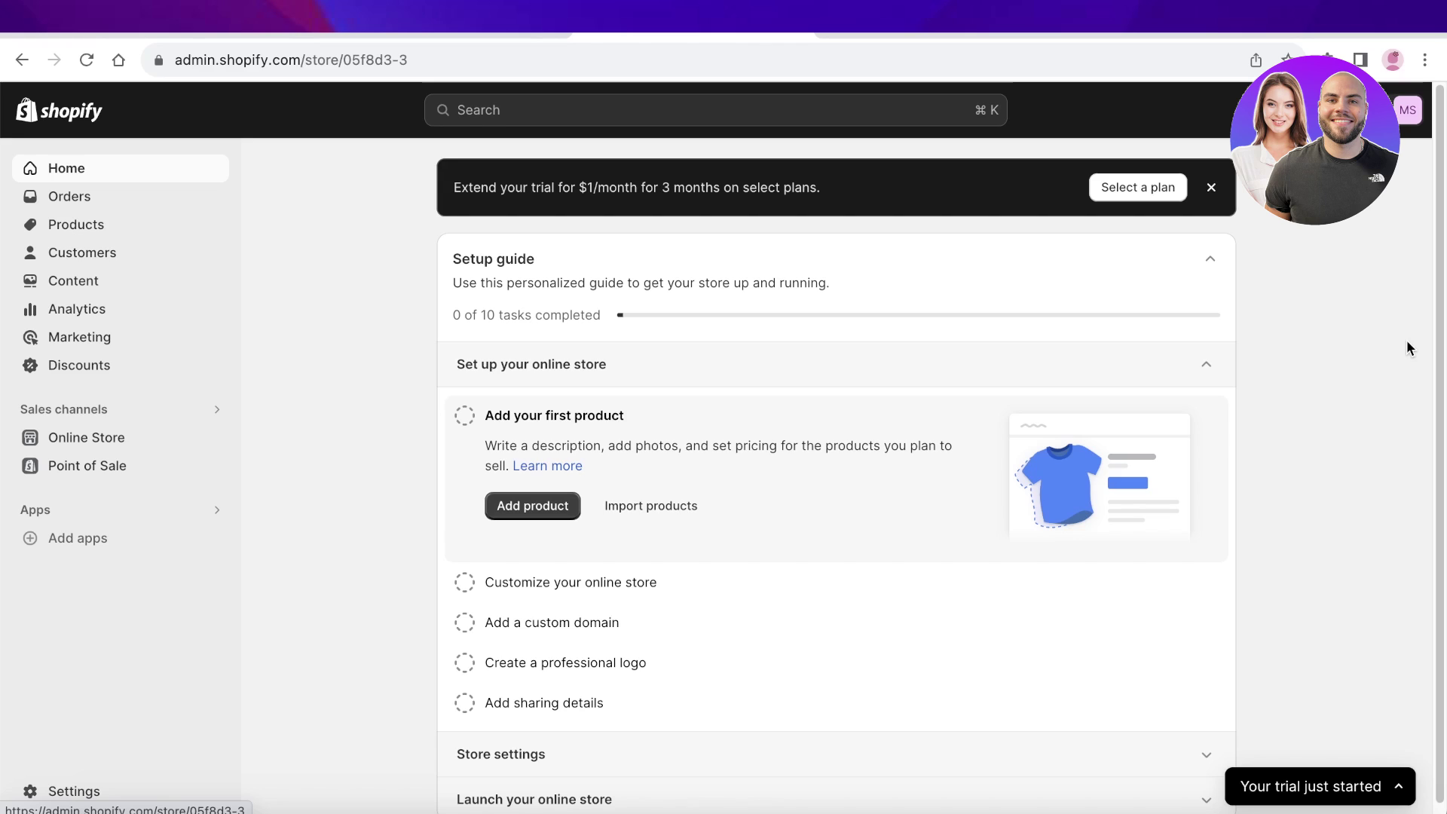
- Start adding a new product to the store and title it "Sample"
{"action": "scroll", "coordinate": [1407, 341], "scroll_direction": "down", "scroll_amount": 1}
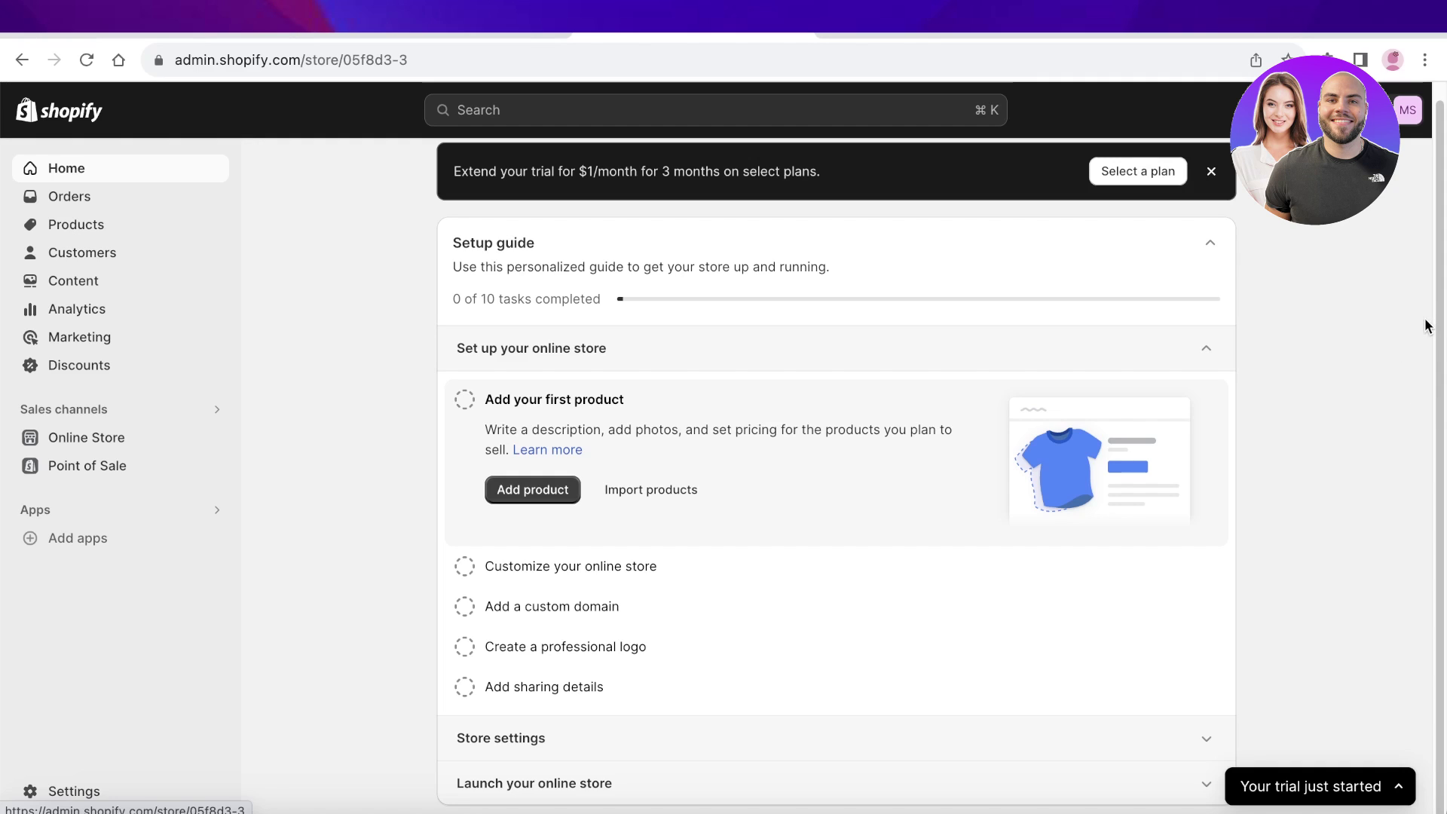
{"action": "left_click", "coordinate": [117, 236]}
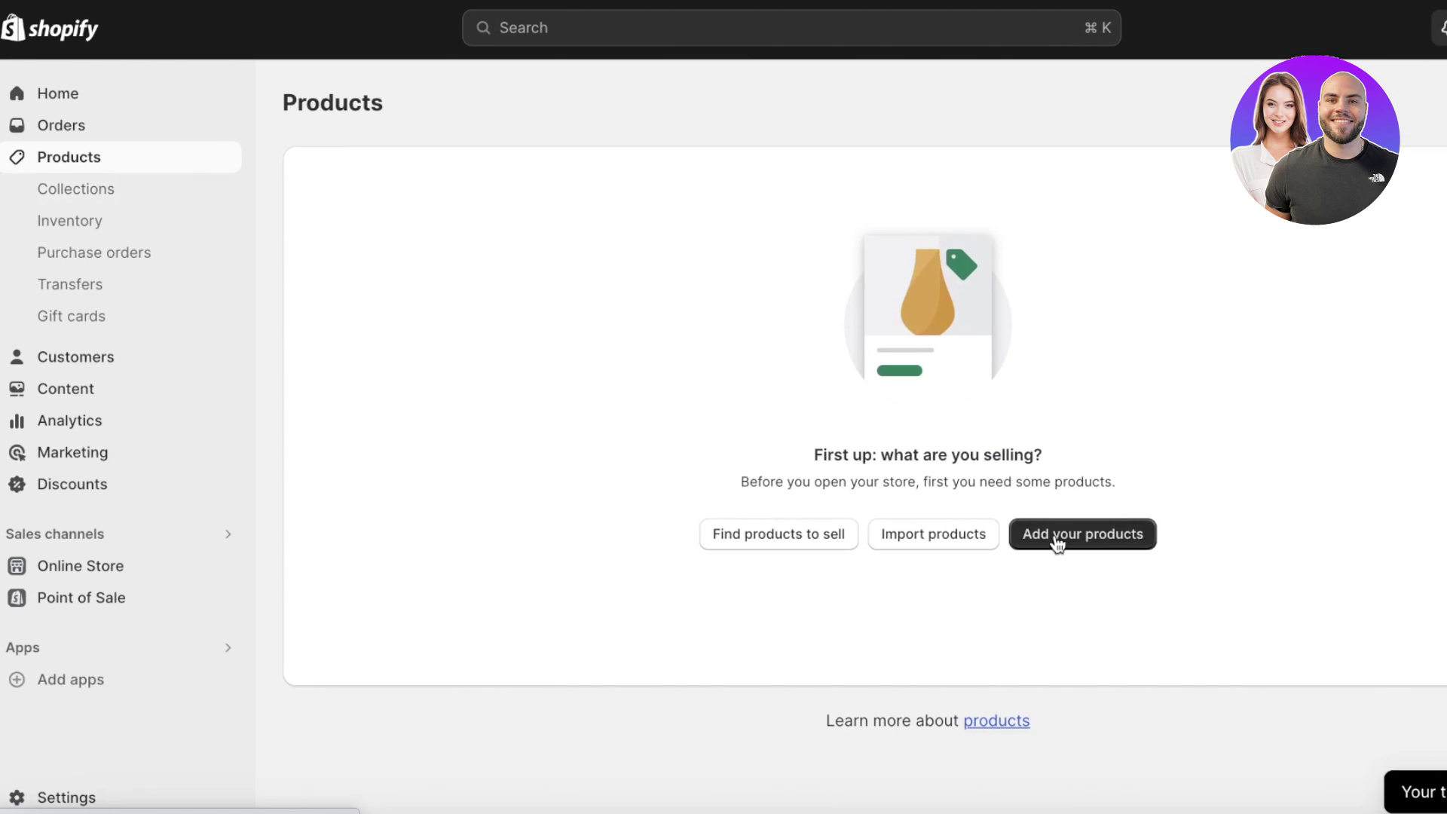
{"action": "left_click", "coordinate": [1055, 543]}
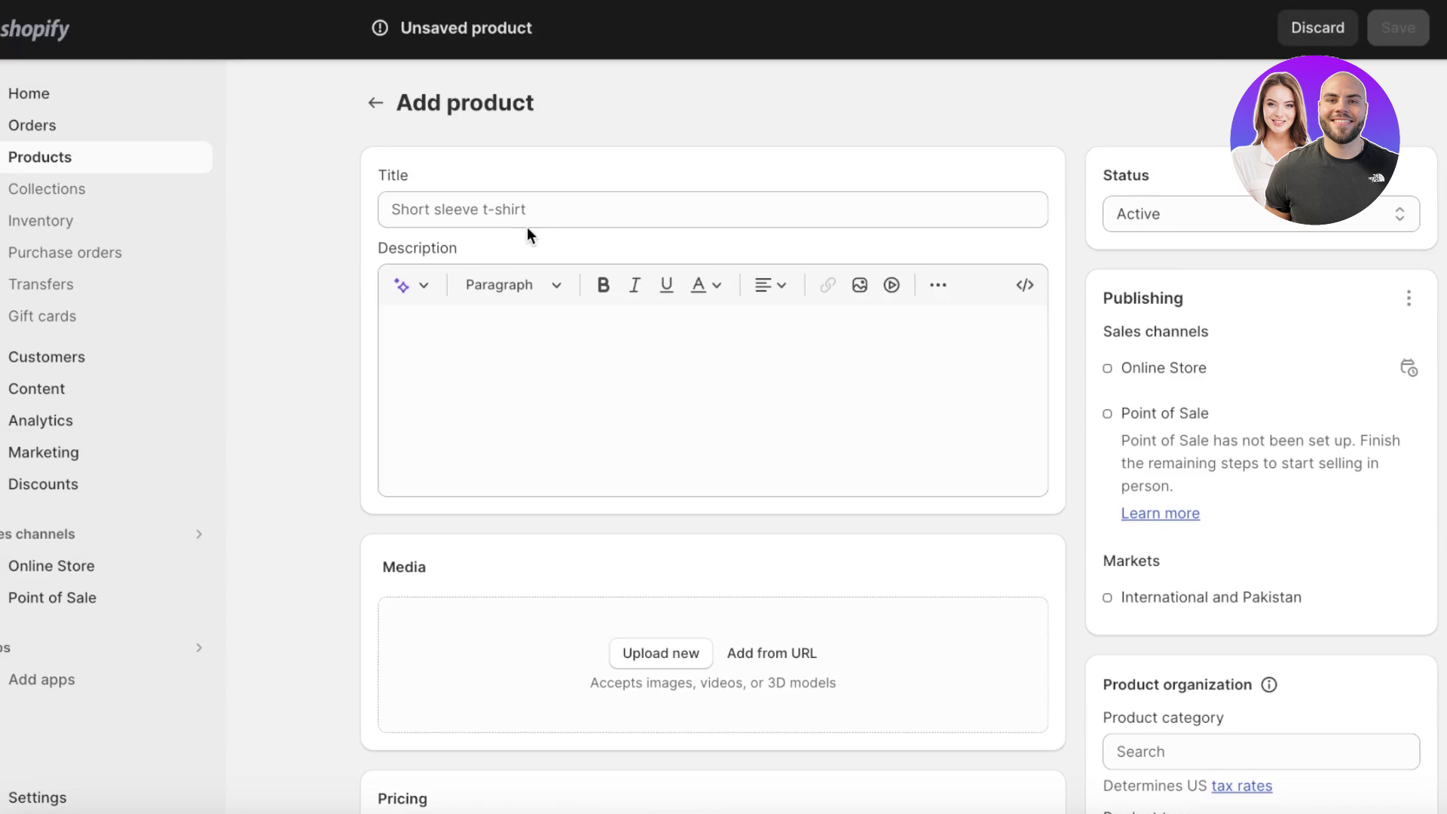
{"action": "left_click", "coordinate": [558, 214]}
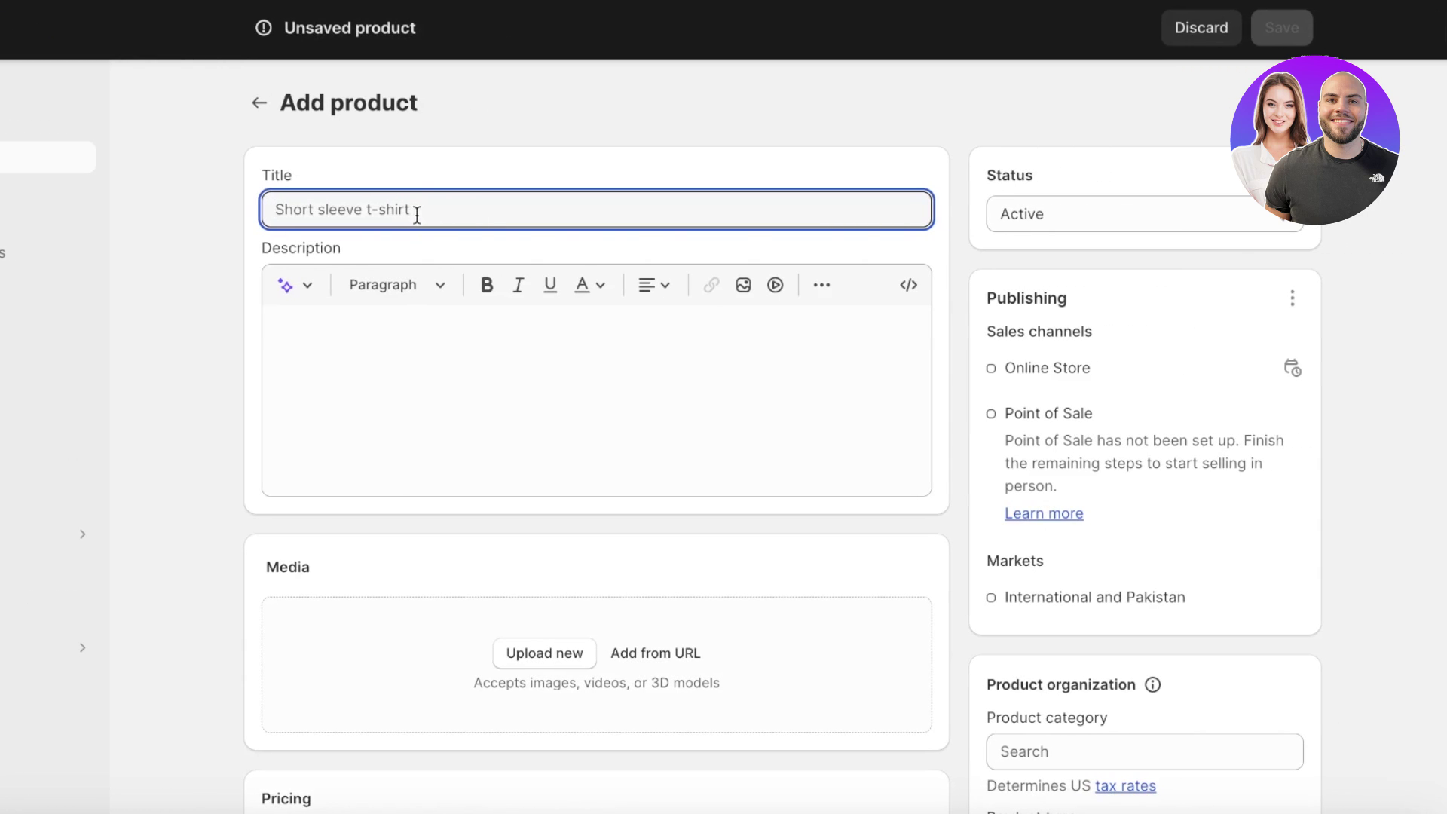
{"action": "type", "text": "S"}
{"action": "key", "text": "BackSpace"}
{"action": "type", "text": "Sample"}
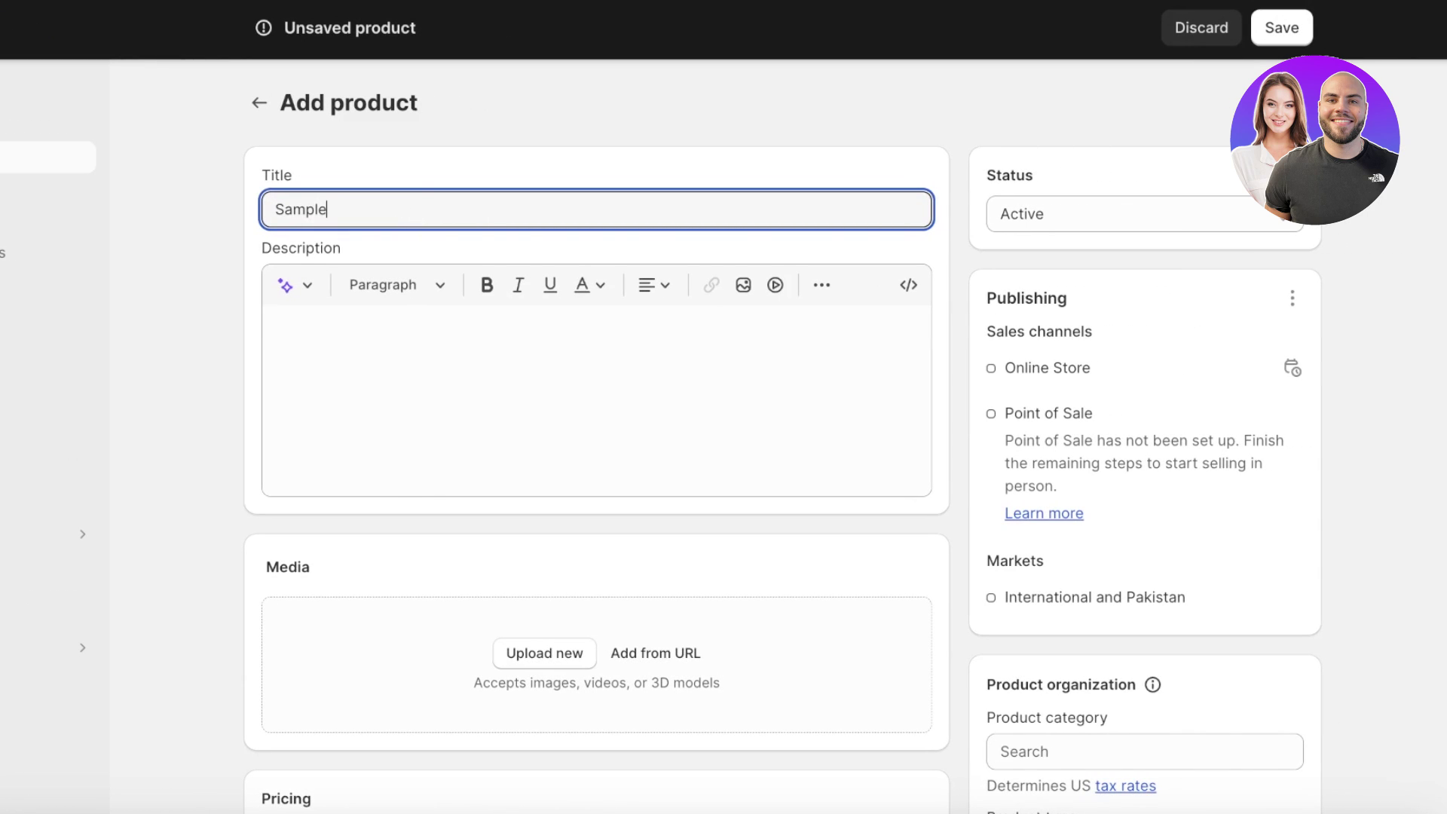
- Set the product's price to Rs 10000 and save the new product
{"action": "scroll", "coordinate": [817, 337], "scroll_direction": "down", "scroll_amount": 8}
{"action": "left_click", "coordinate": [378, 236]}
{"action": "type", "text": "1"}
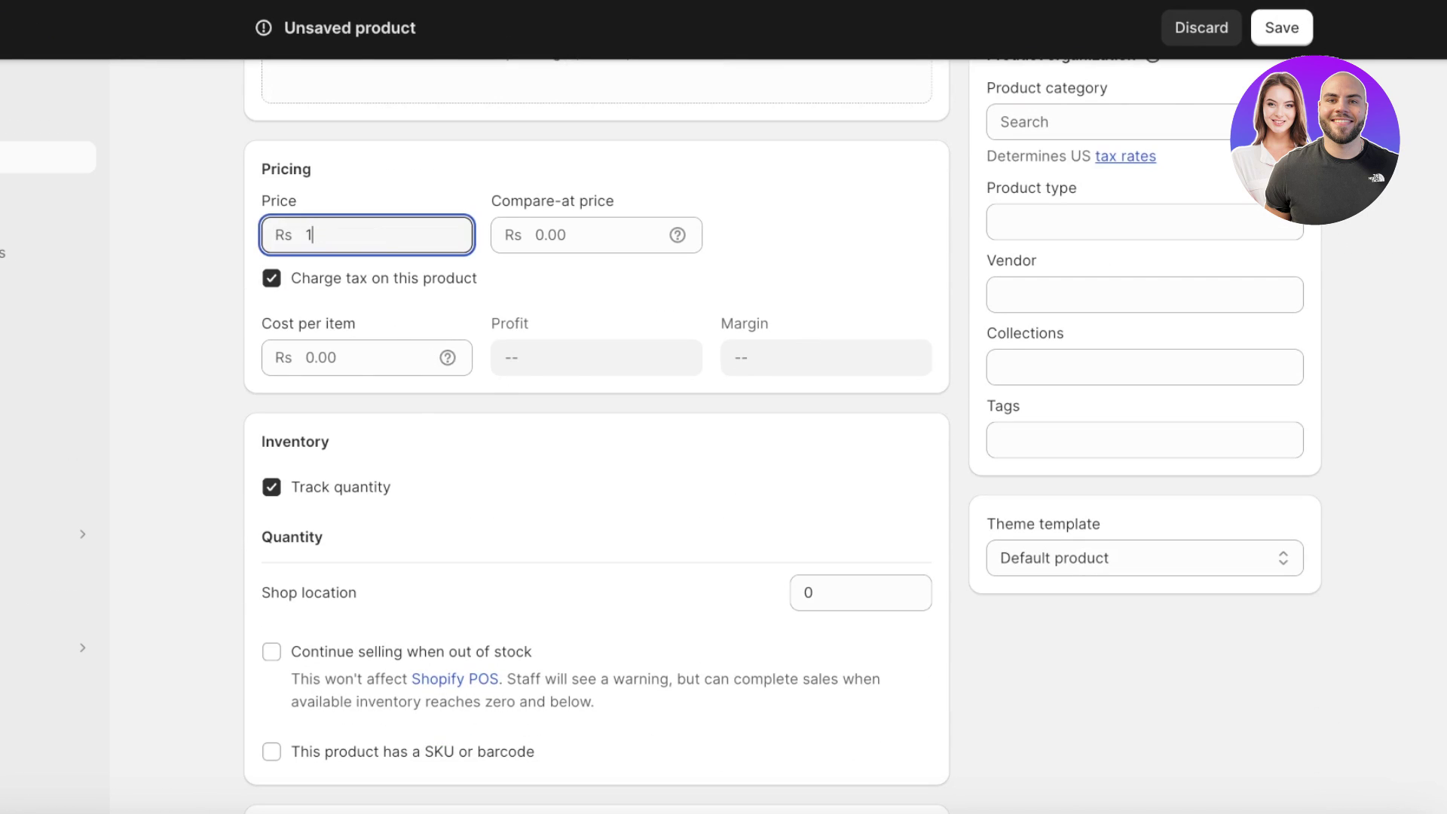
{"action": "type", "text": "0000"}
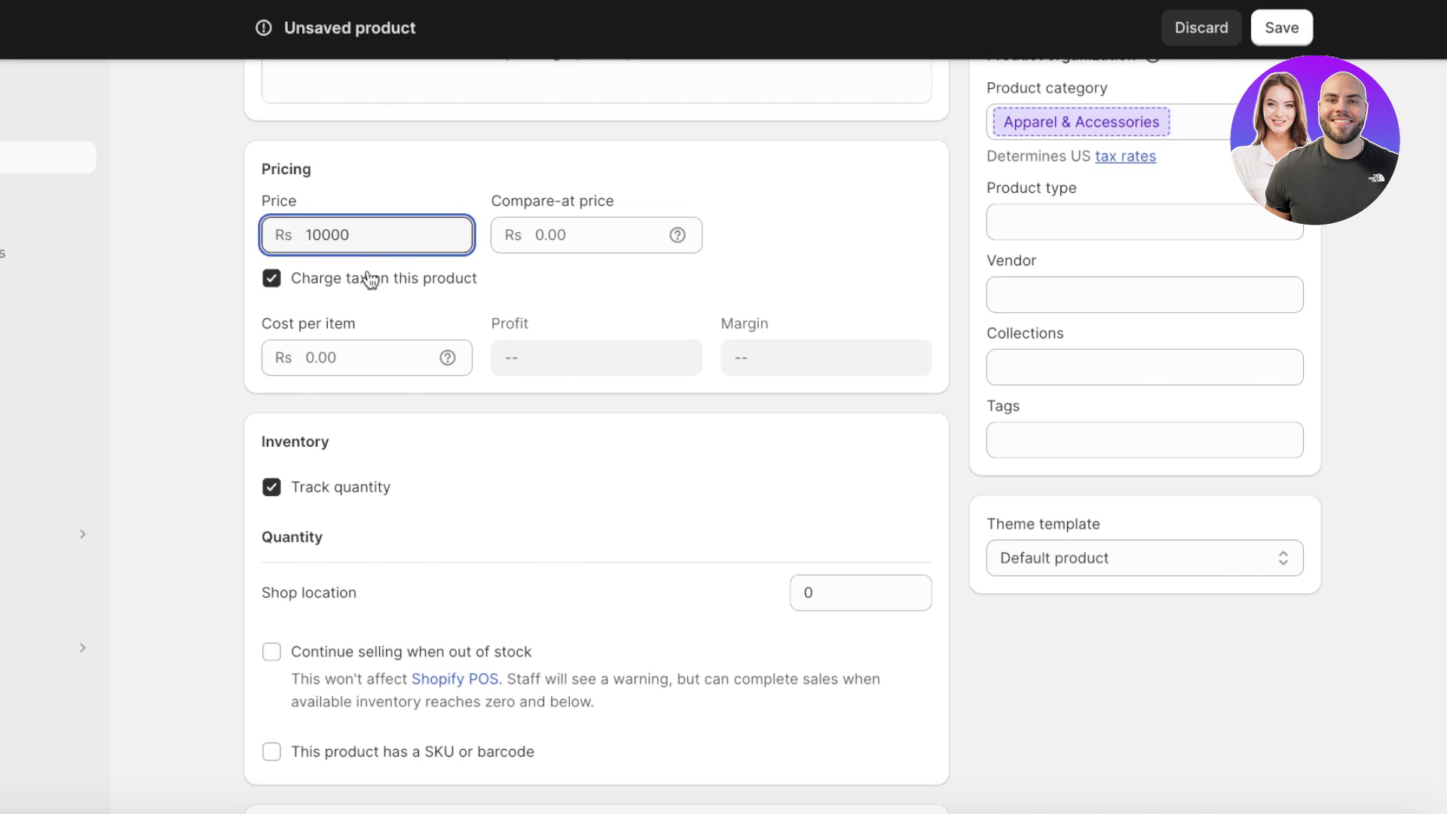
{"action": "left_click", "coordinate": [369, 281]}
{"action": "scroll", "coordinate": [603, 392], "scroll_direction": "down", "scroll_amount": 7}
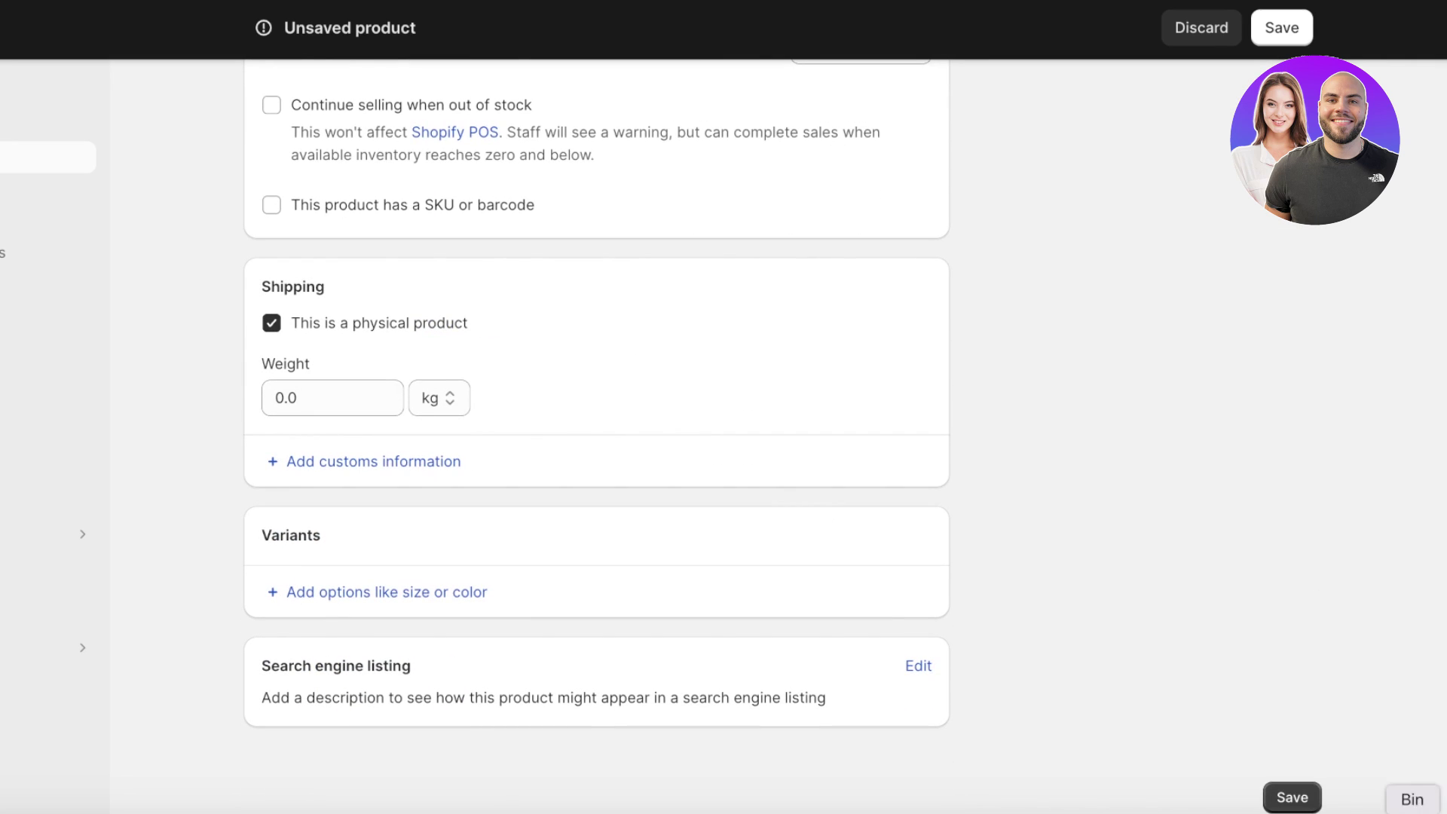
{"action": "left_click", "coordinate": [1292, 796]}
- Turn off quantity tracking for the Sample product and save it with SKU 1111 and barcode 111
{"action": "scroll", "coordinate": [713, 321], "scroll_direction": "up", "scroll_amount": 4}
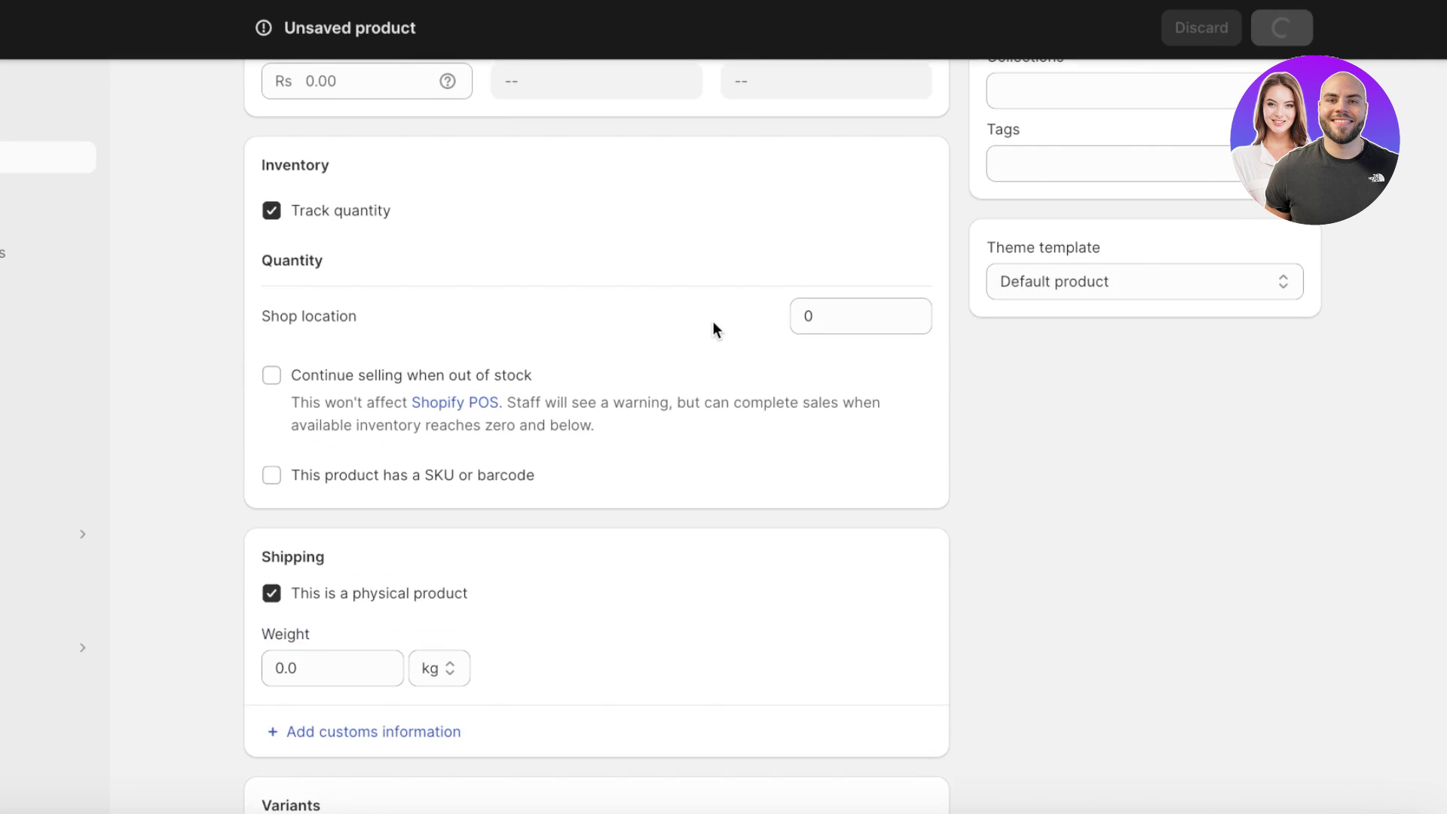
{"action": "scroll", "coordinate": [661, 377], "scroll_direction": "down", "scroll_amount": 10}
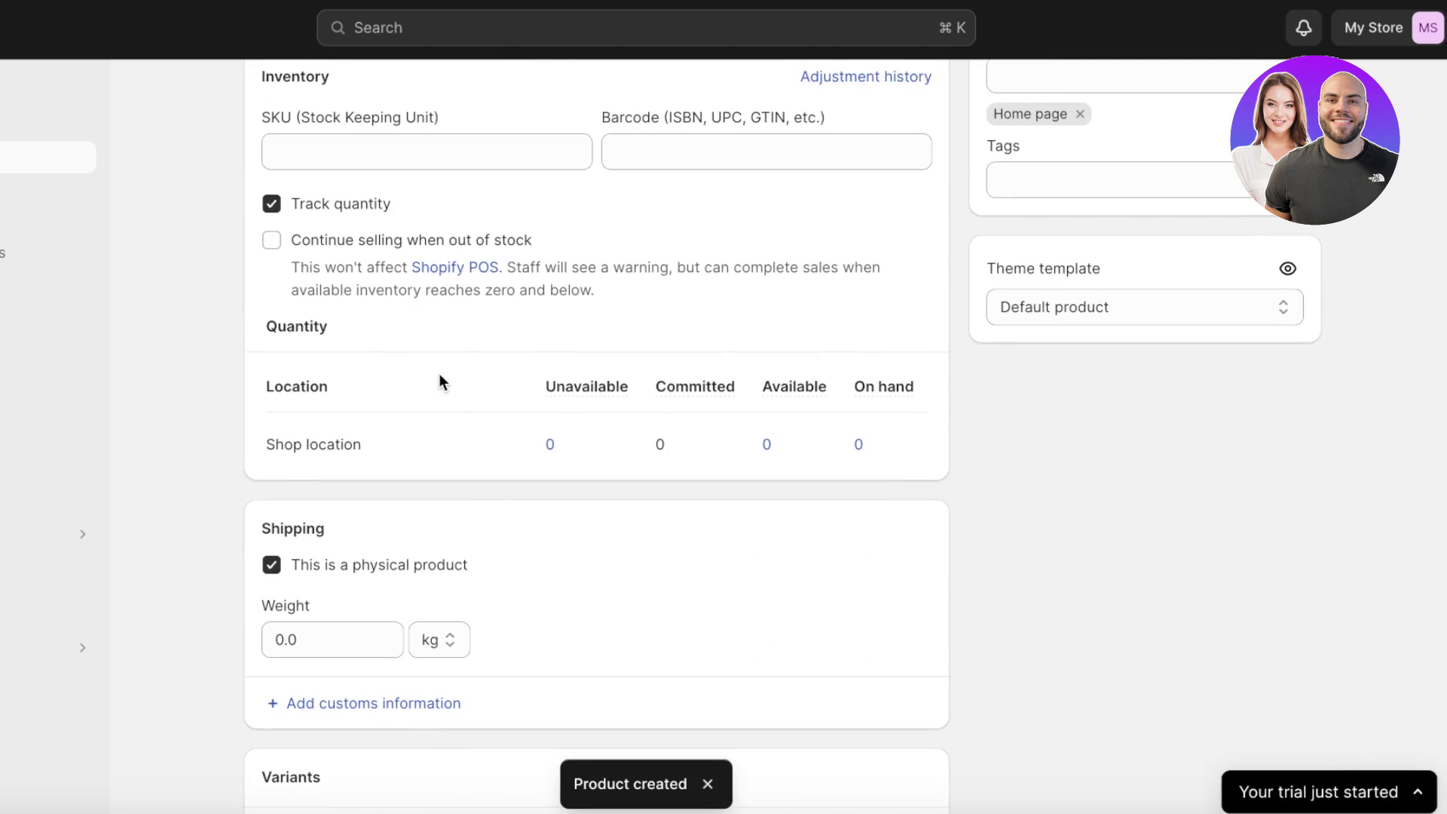
{"action": "scroll", "coordinate": [439, 377], "scroll_direction": "up", "scroll_amount": 1}
{"action": "left_click", "coordinate": [316, 251]}
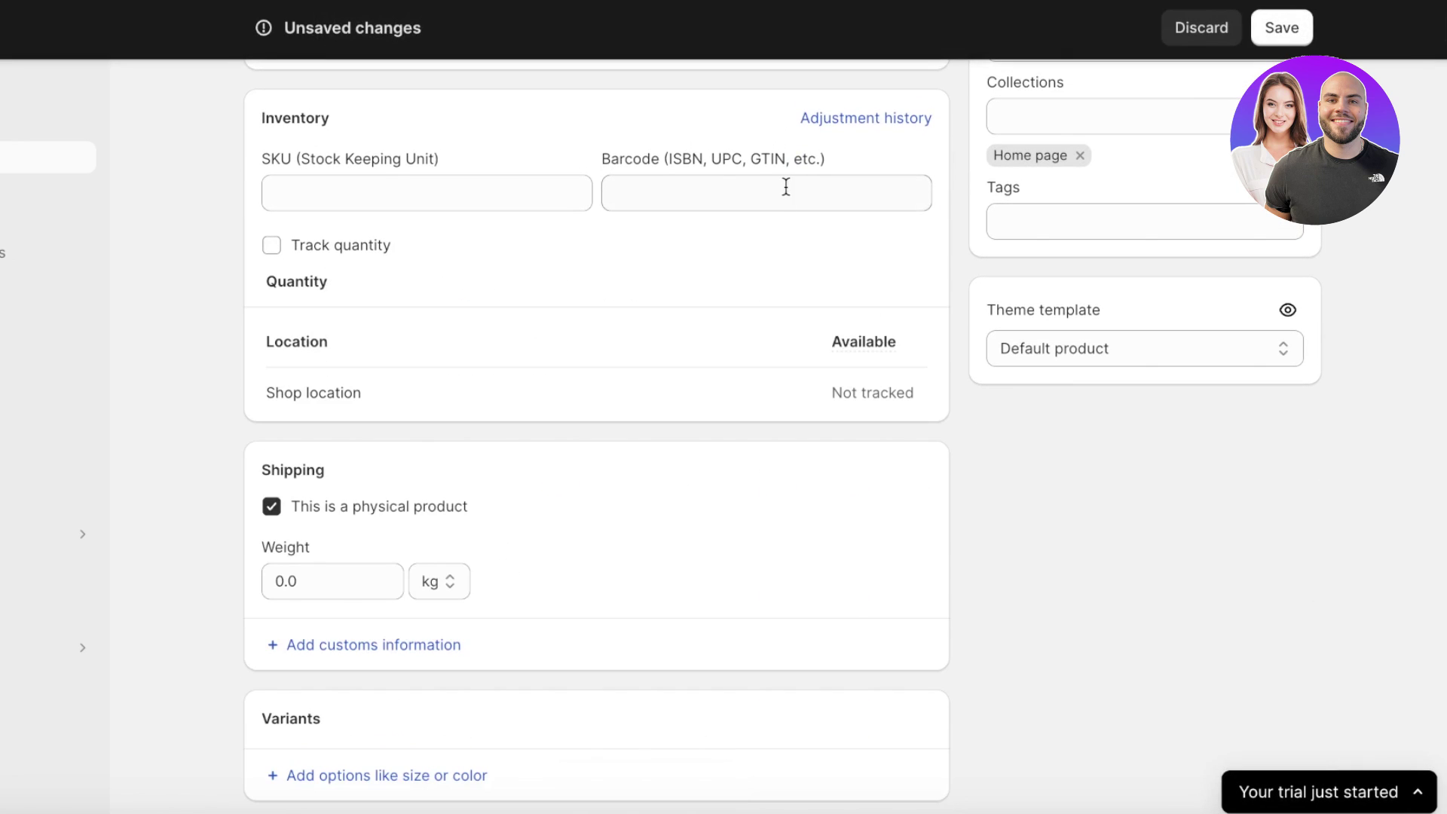
{"action": "left_click", "coordinate": [398, 180]}
{"action": "type", "text": "1111"}
{"action": "left_click", "coordinate": [651, 192]}
{"action": "type", "text": "111"}
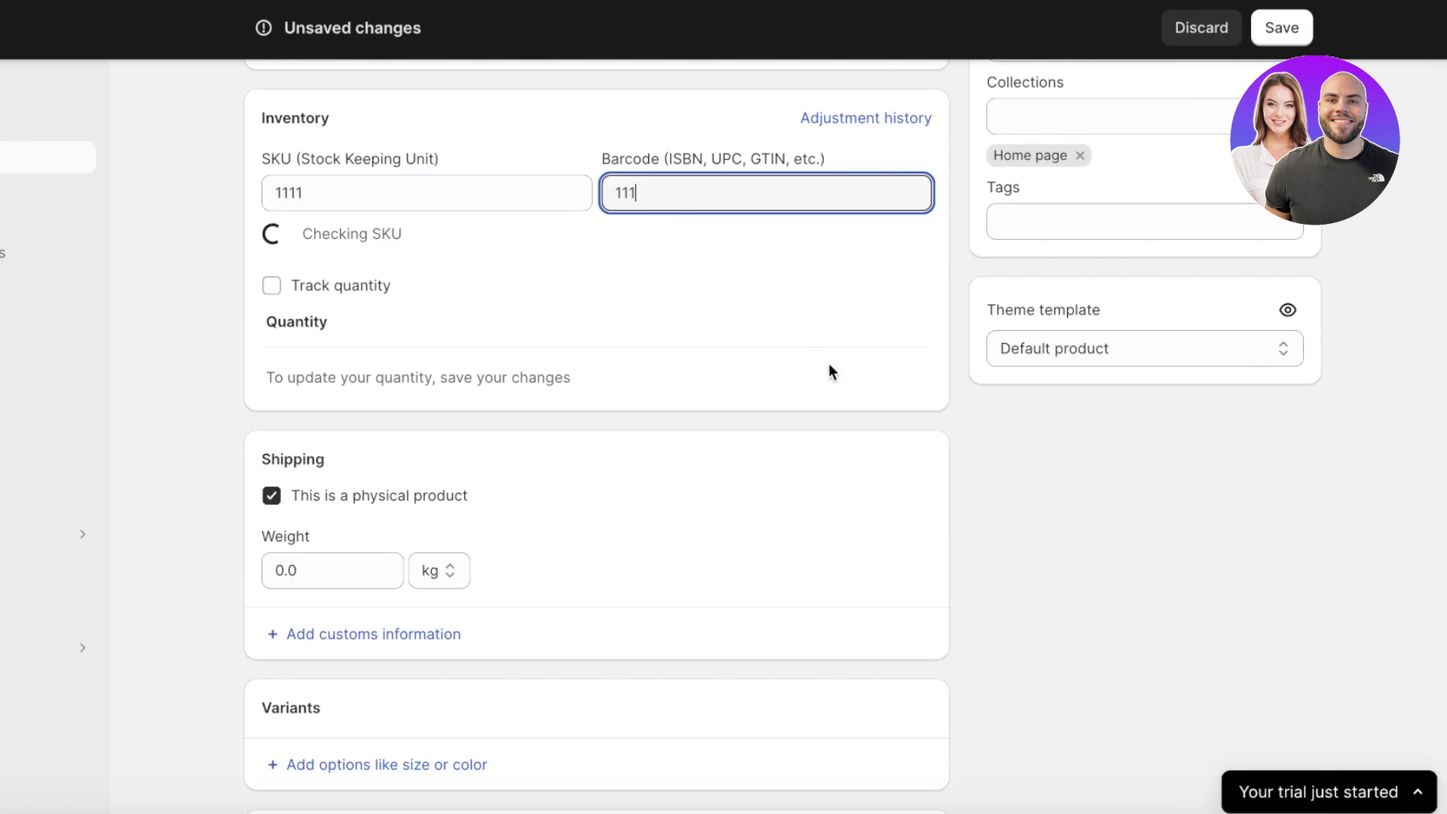
{"action": "scroll", "coordinate": [832, 371], "scroll_direction": "up", "scroll_amount": 5}
{"action": "scroll", "coordinate": [1109, 624], "scroll_direction": "down", "scroll_amount": 8}
{"action": "scroll", "coordinate": [1116, 520], "scroll_direction": "up", "scroll_amount": 15}
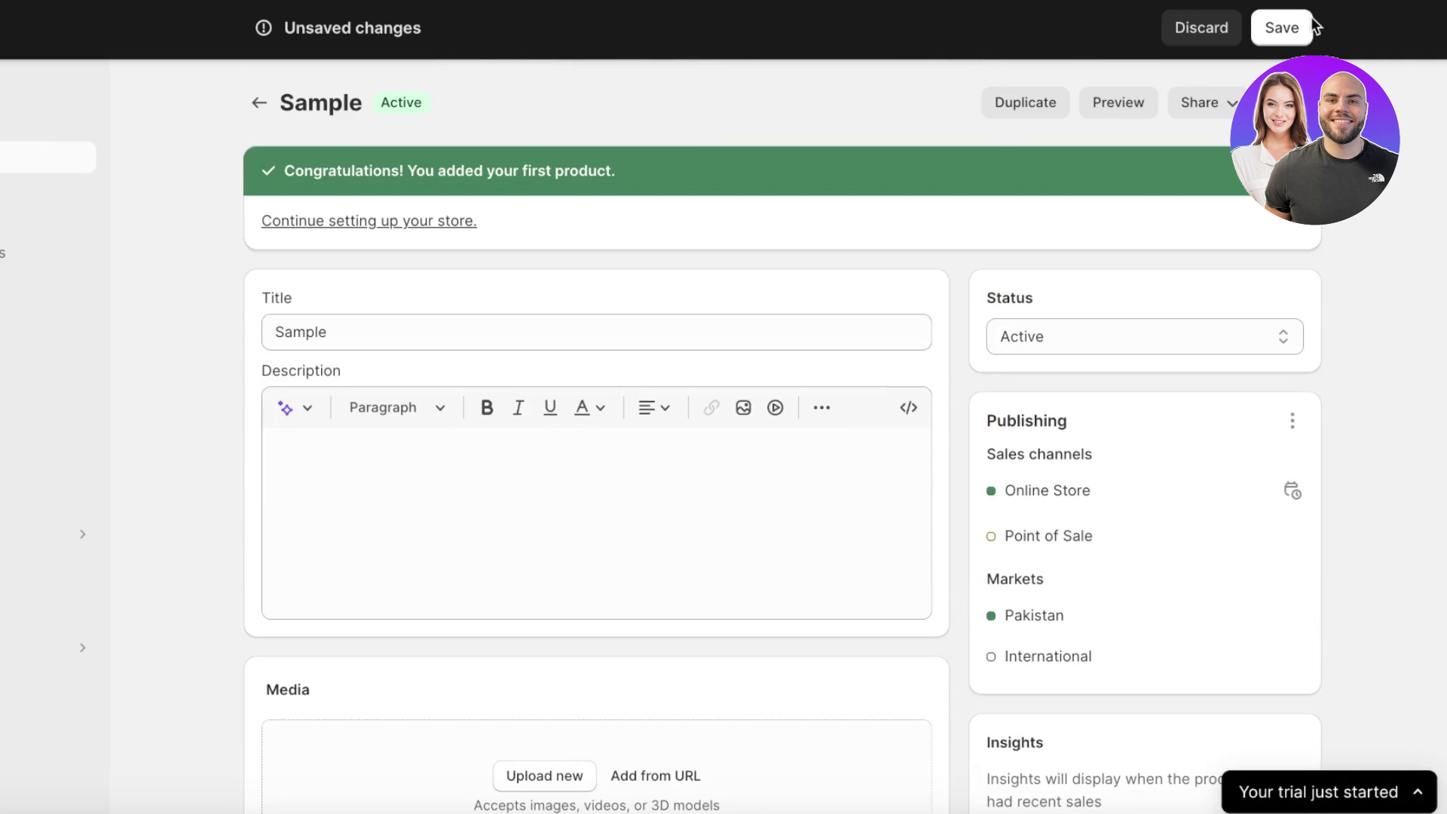
{"action": "left_click", "coordinate": [1311, 24]}
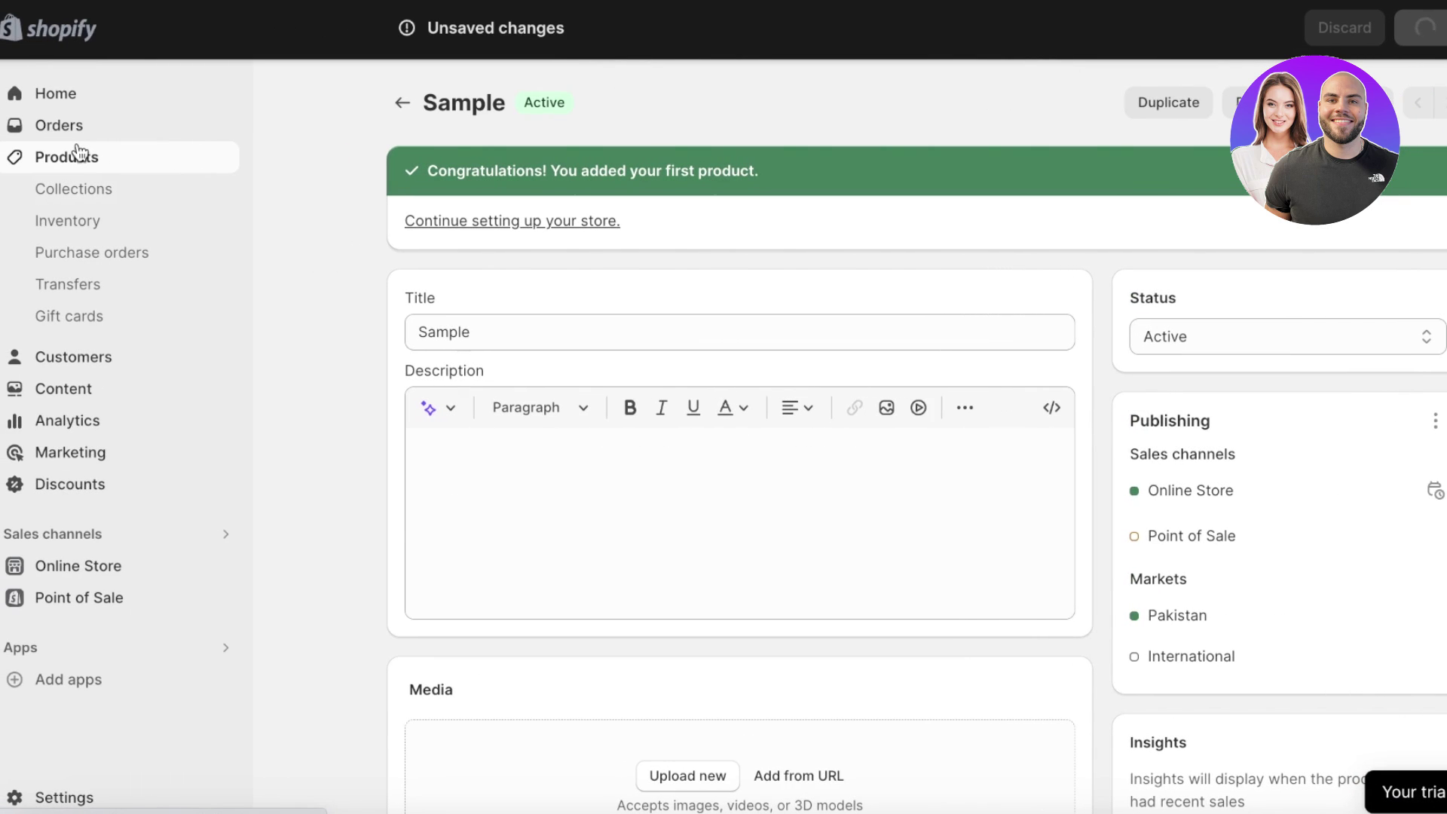
- Preview the Sample product on the online store from the product list and close the preview
{"action": "left_click", "coordinate": [80, 154]}
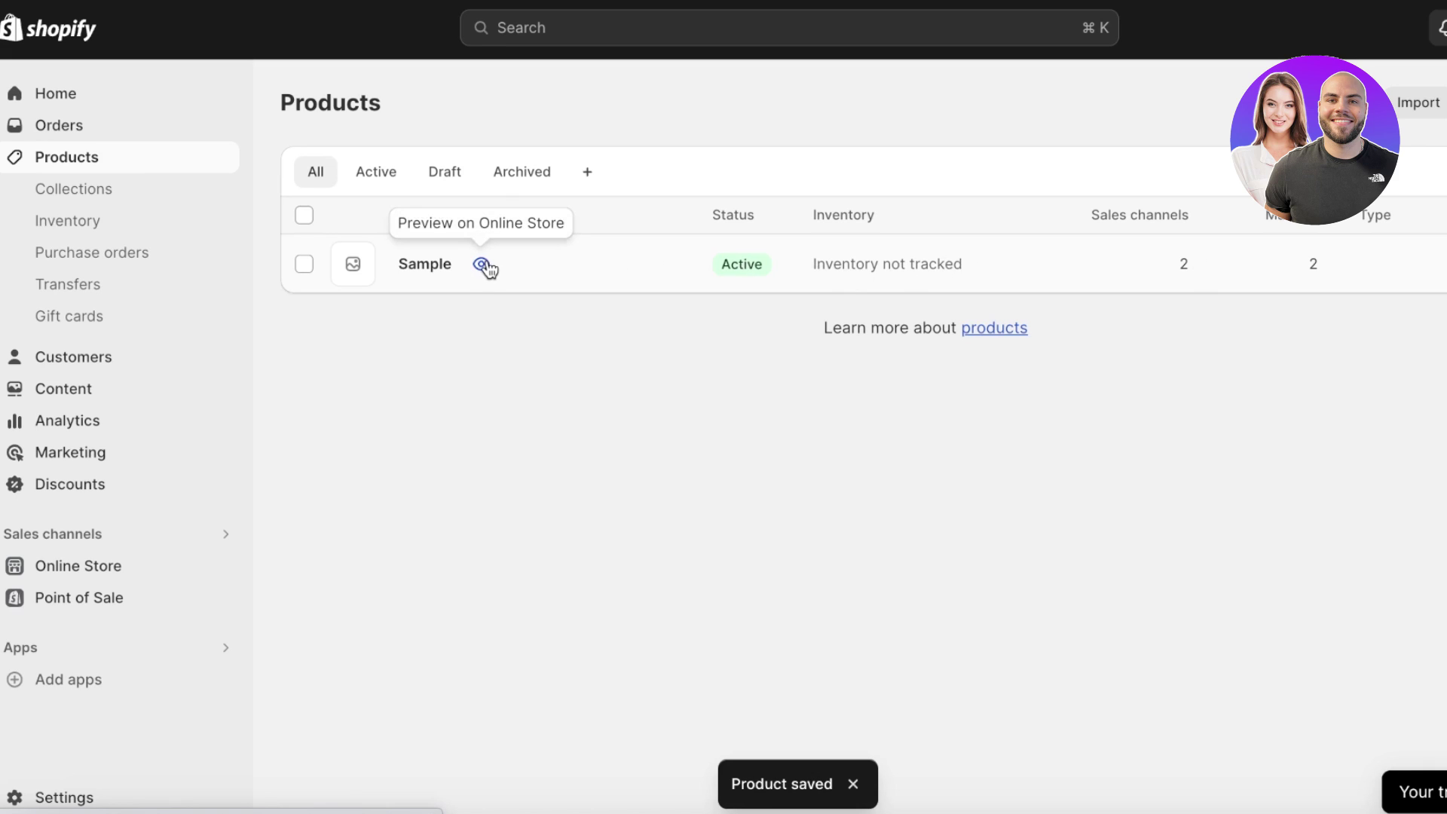
{"action": "left_click", "coordinate": [482, 265]}
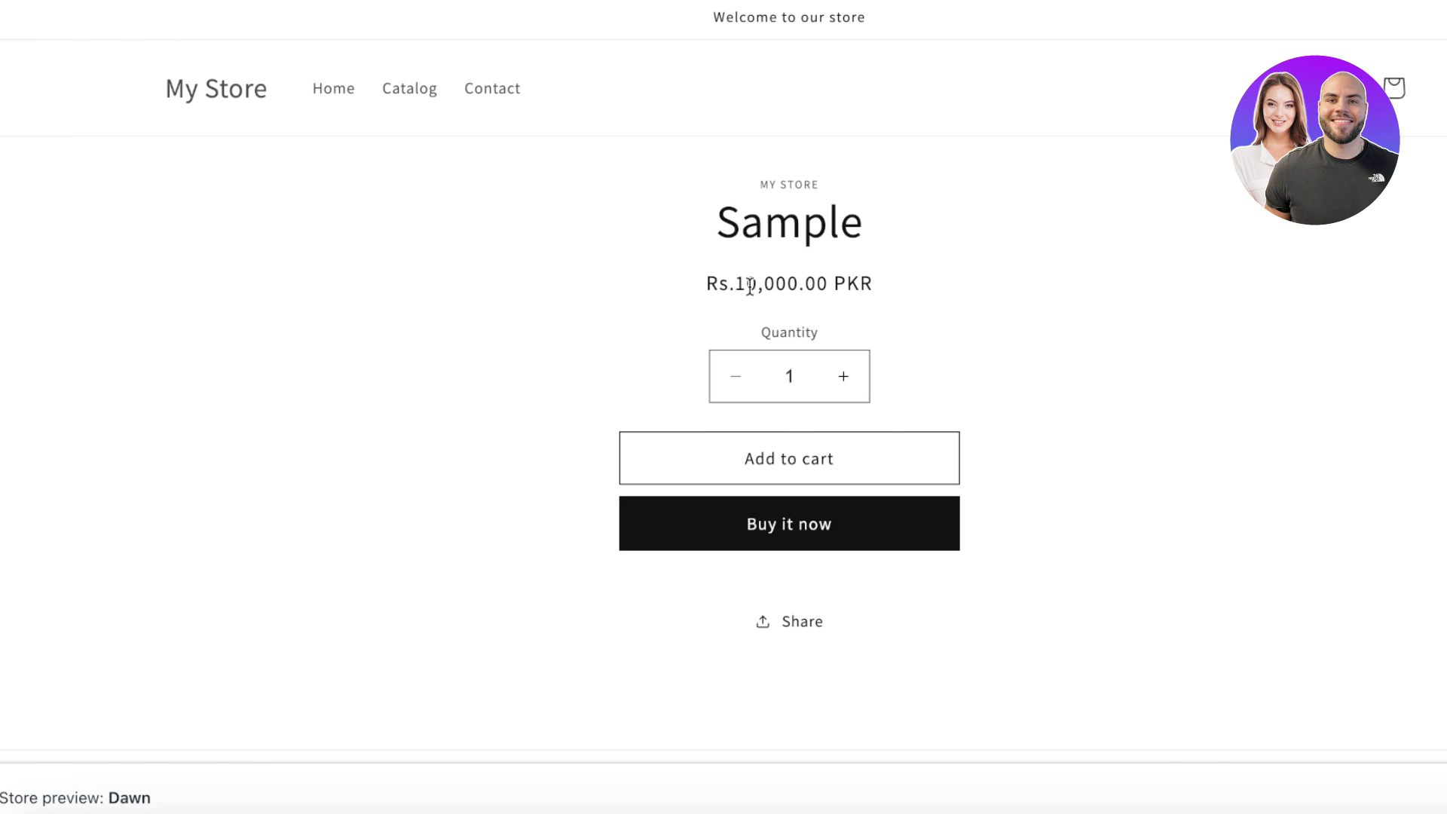
{"action": "key", "text": "ctrl+w"}
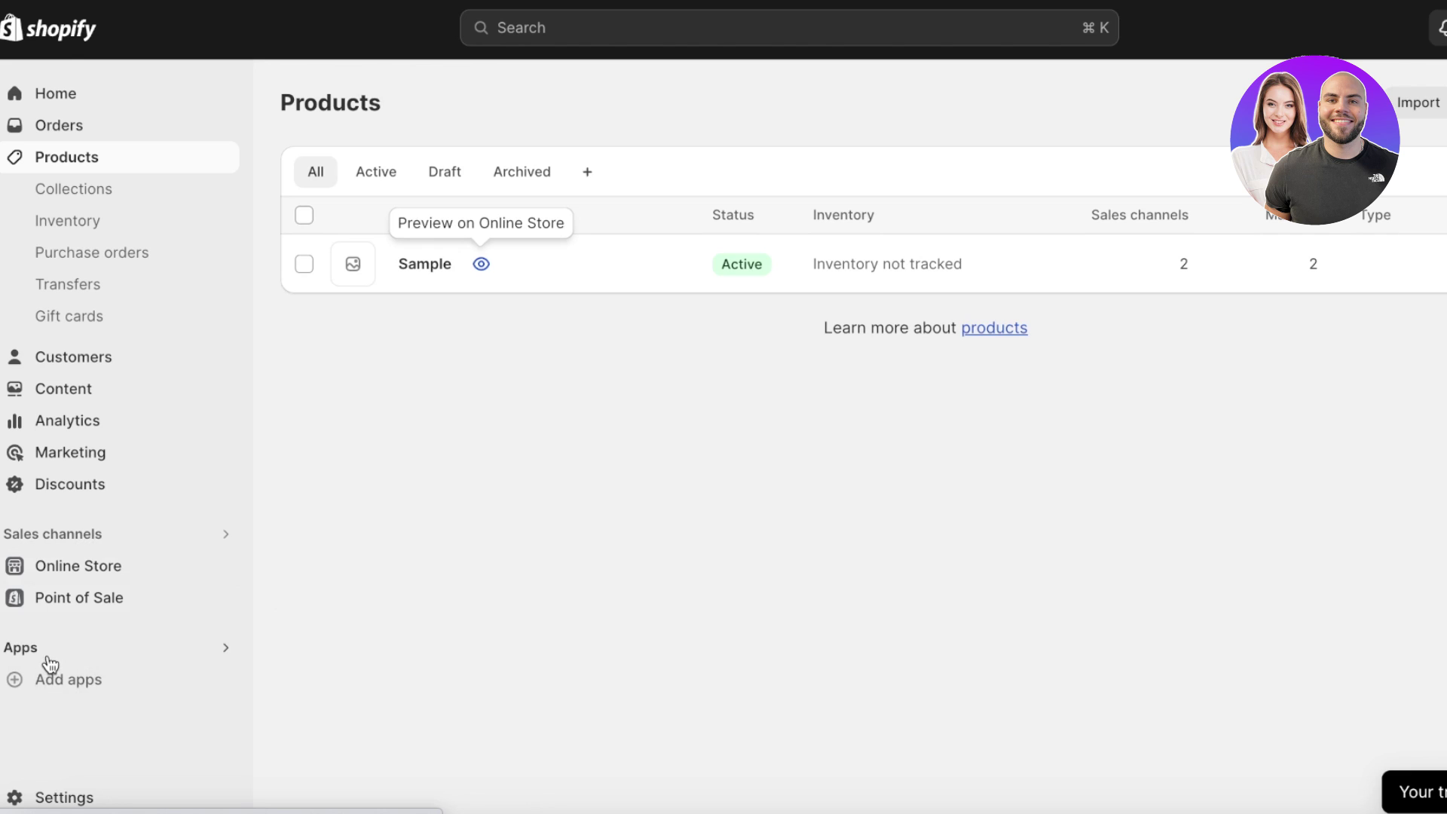
- Open the Shopify App Store from the store's apps and sales channels settings
{"action": "left_click", "coordinate": [34, 797]}
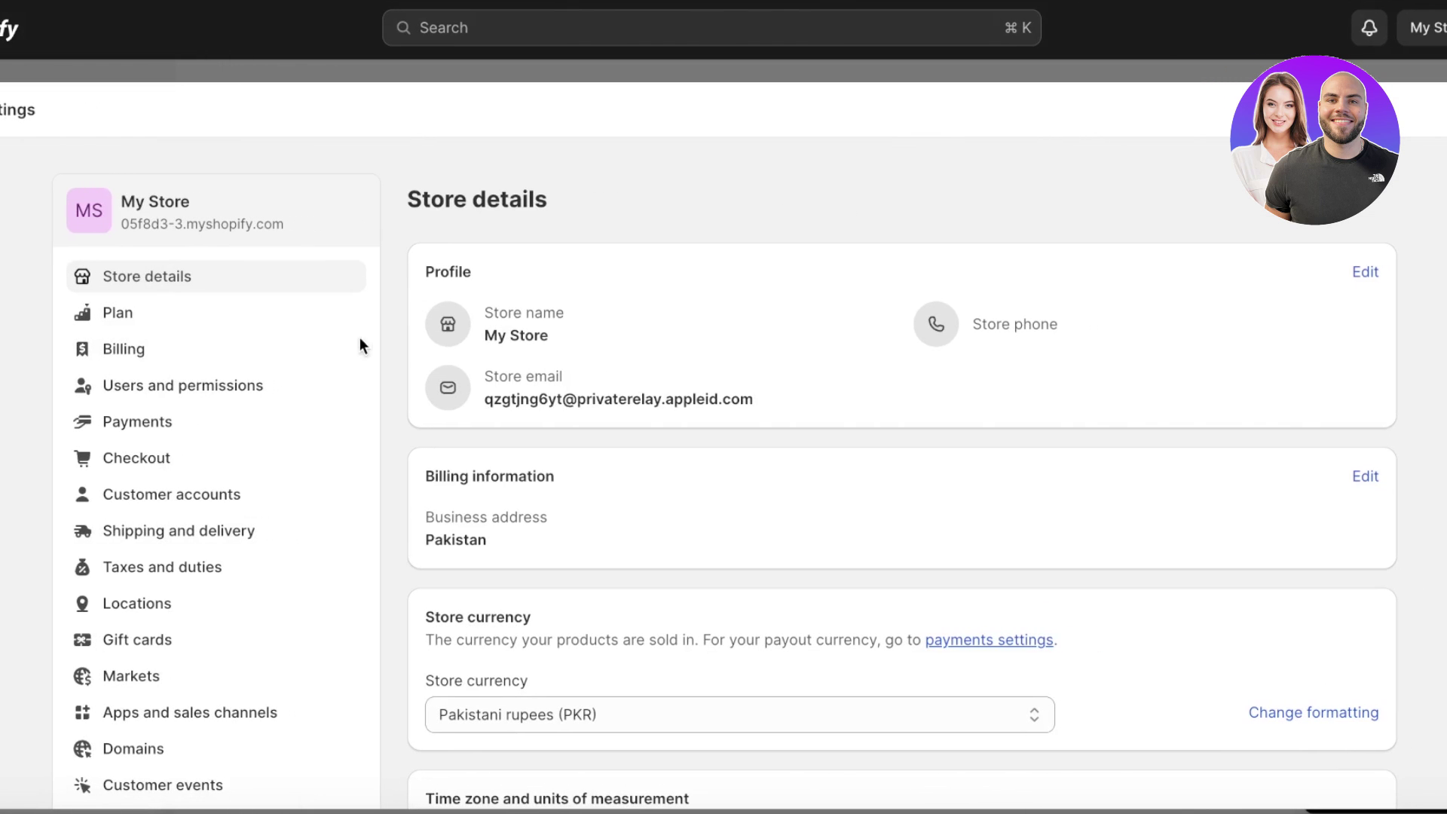
{"action": "left_click", "coordinate": [231, 719]}
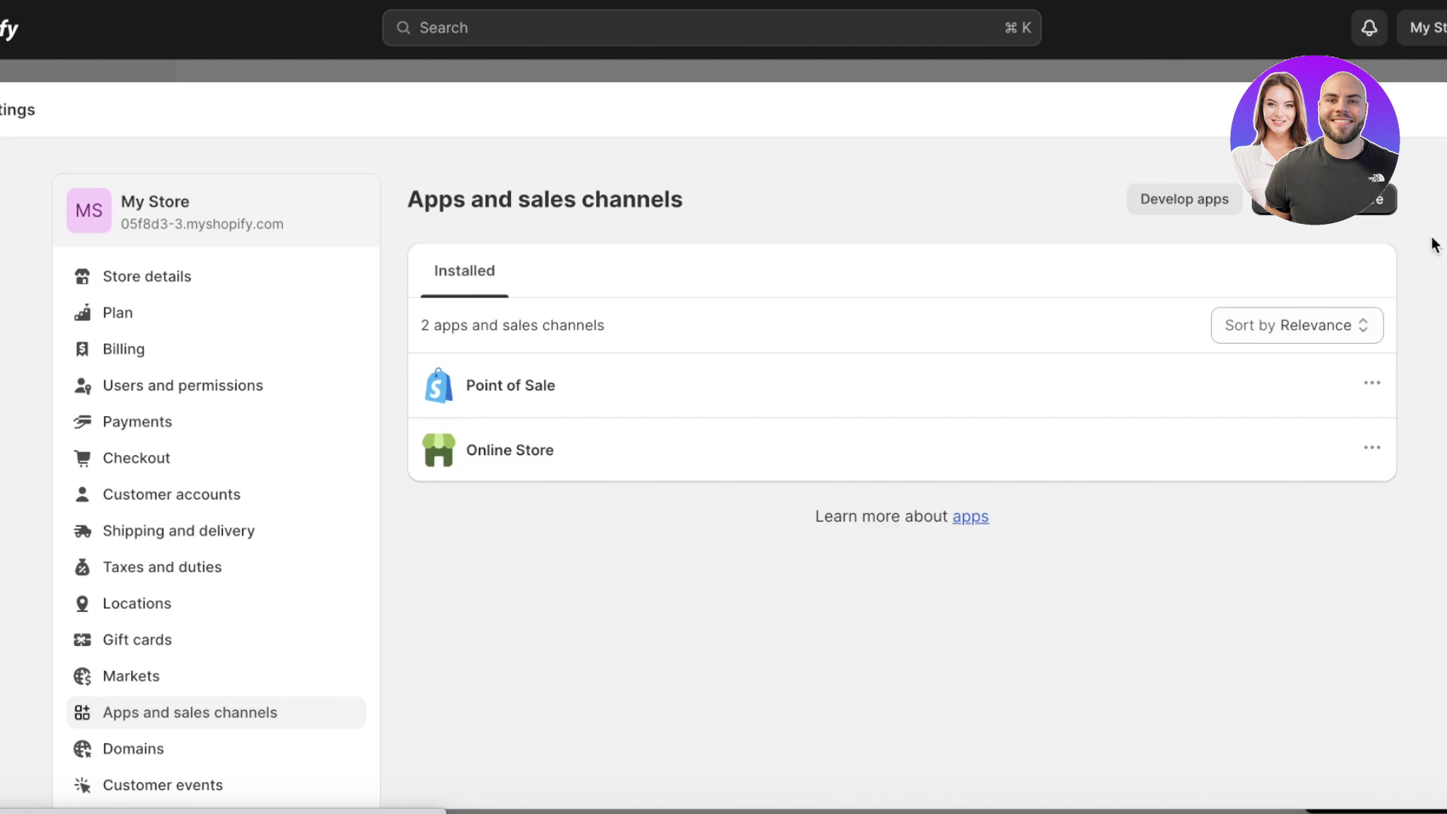
{"action": "left_click", "coordinate": [1340, 219]}
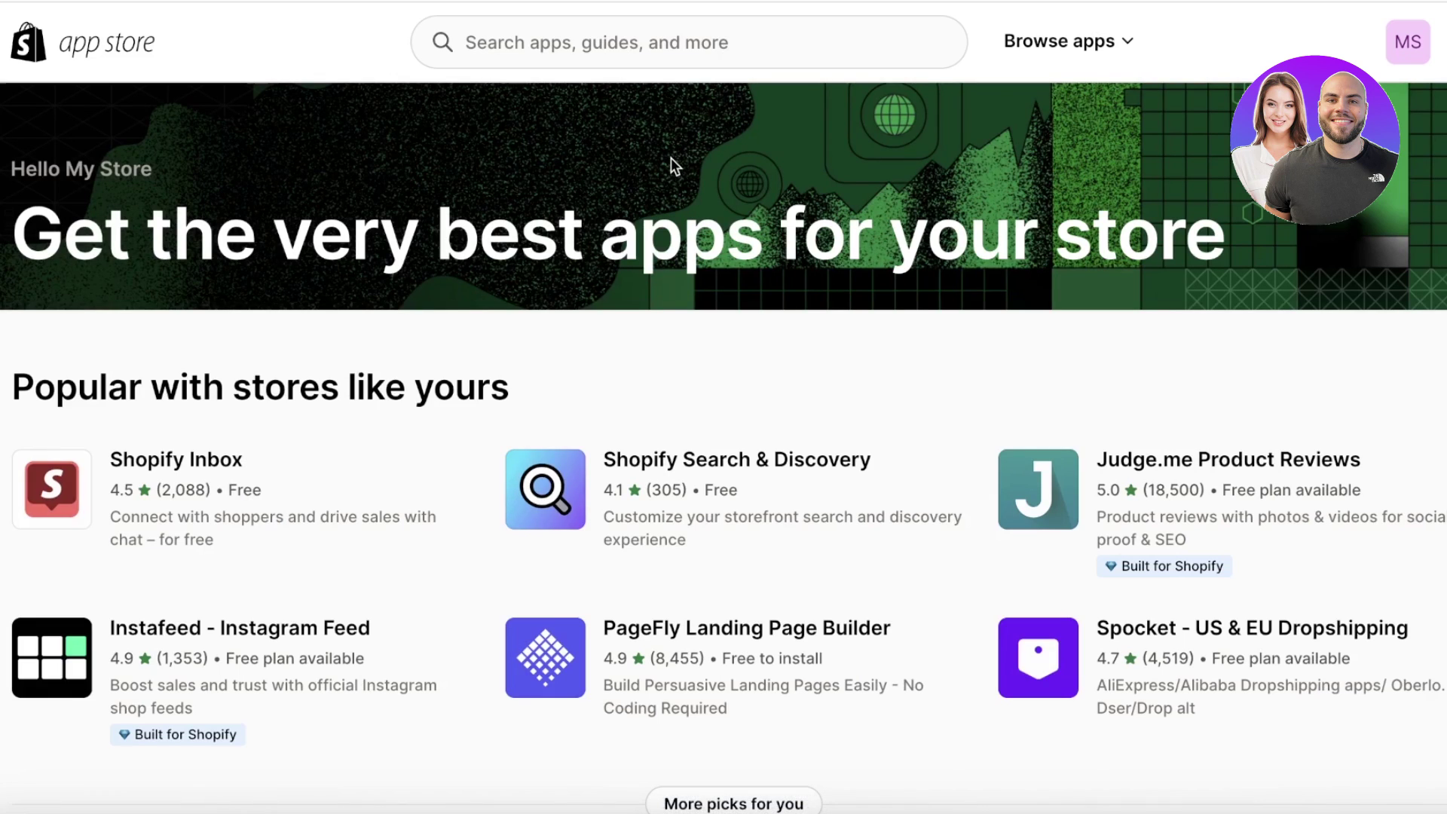
- Search the app store for "currency converter"
{"action": "left_click", "coordinate": [679, 34]}
{"action": "type", "text": "curf"}
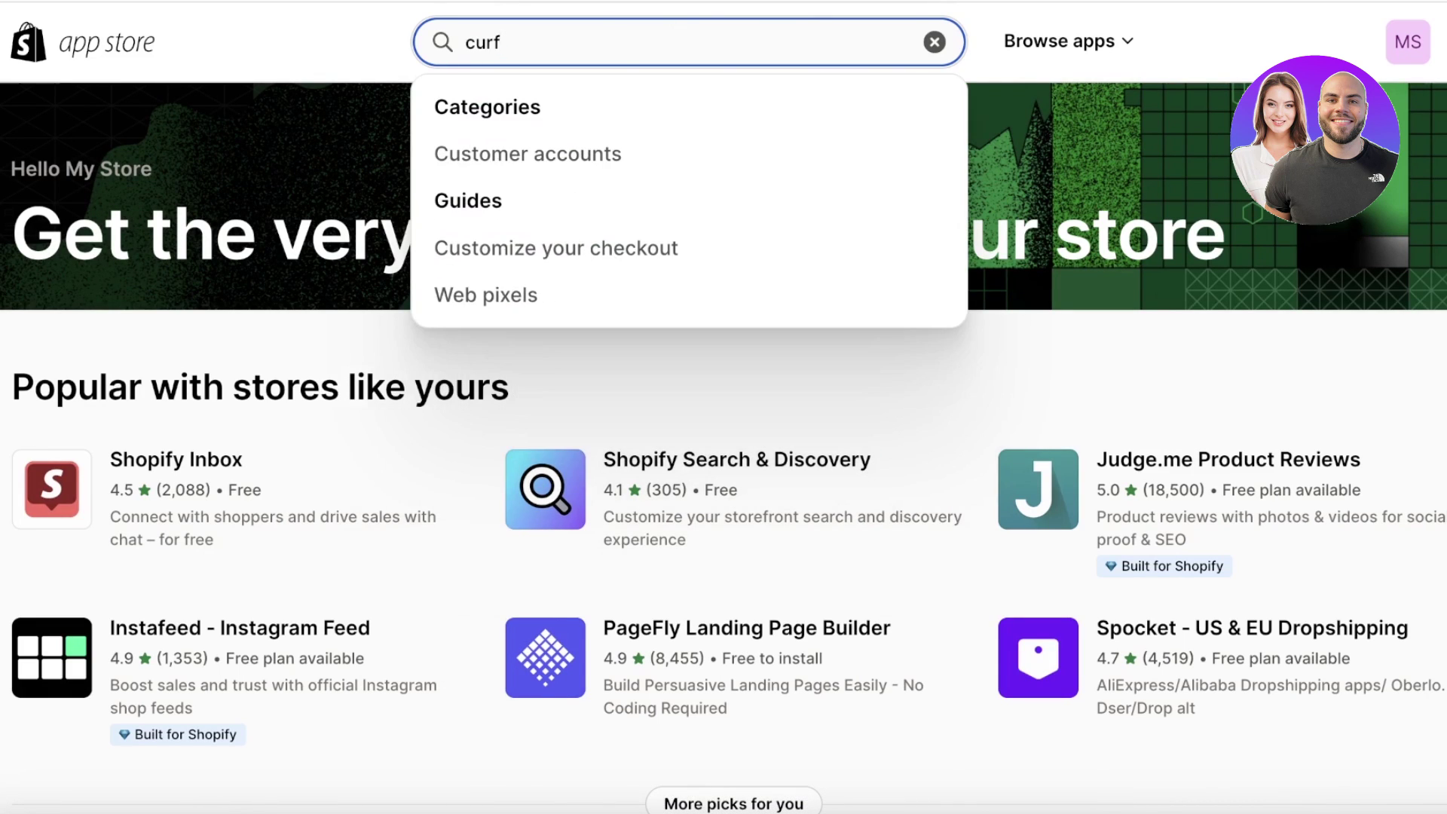
{"action": "key", "text": "BackSpace"}
{"action": "type", "text": "renc"}
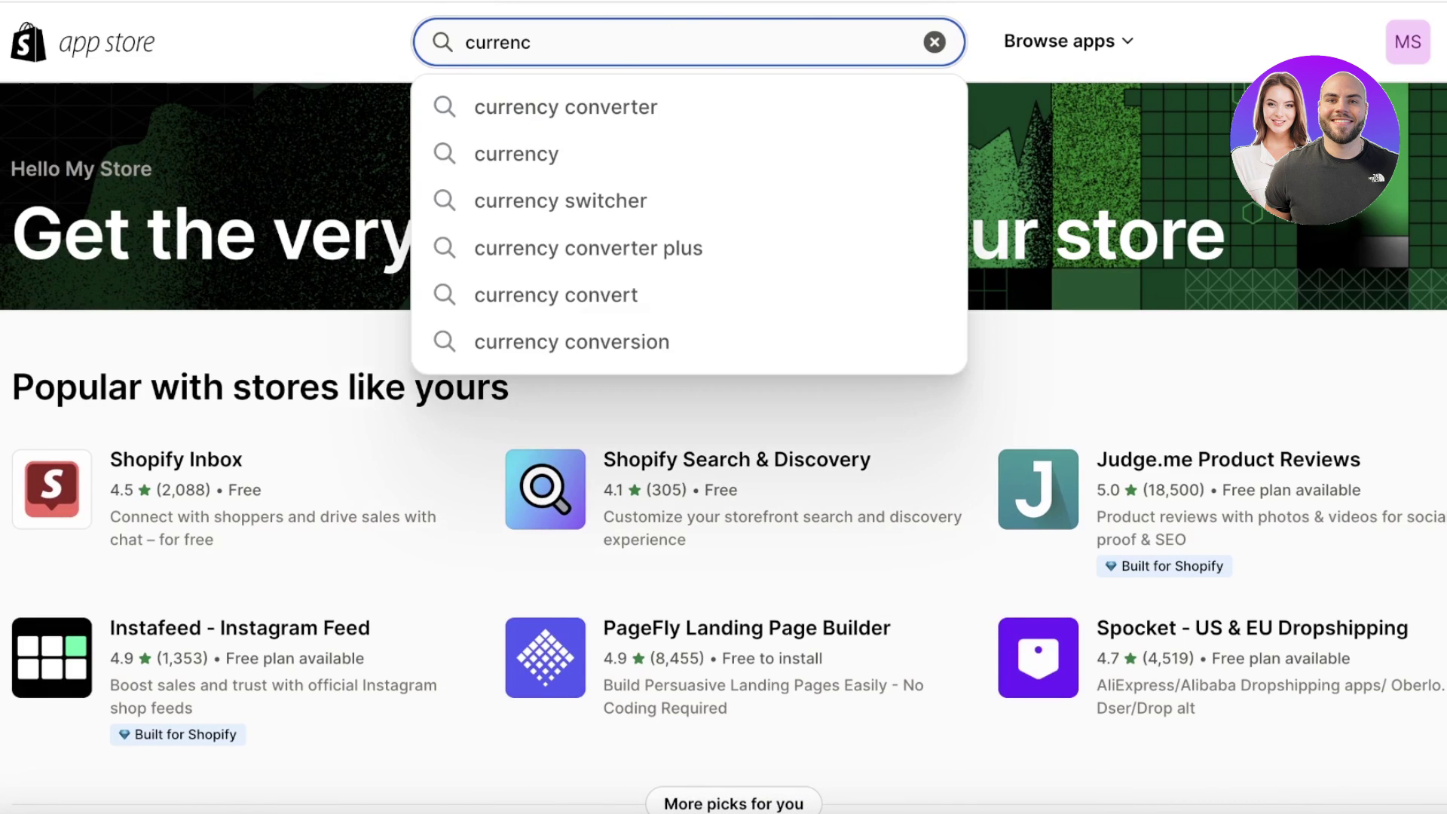
{"action": "type", "text": "y"}
{"action": "left_click", "coordinate": [645, 96]}
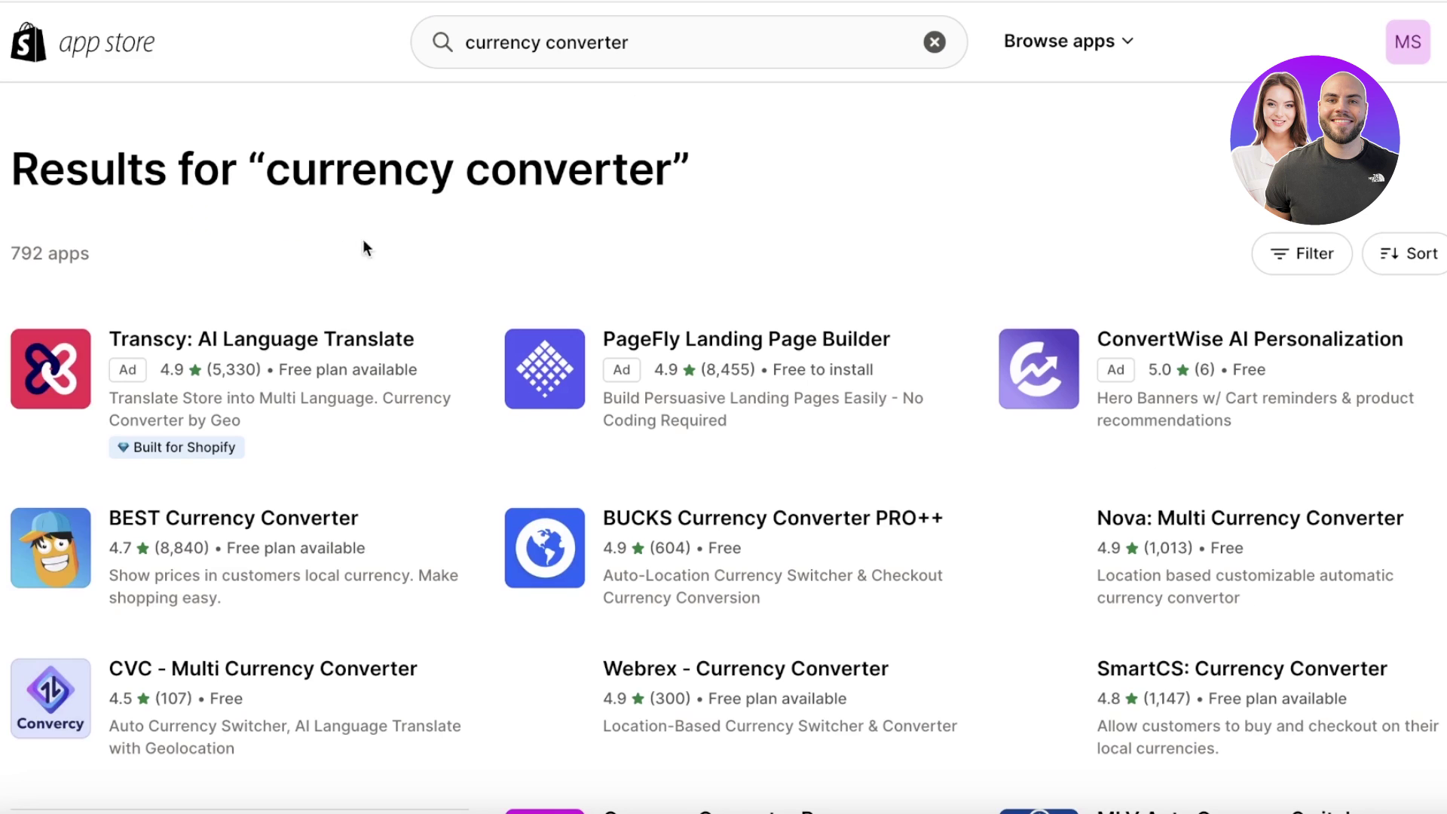
- Browse the currency converter apps and examine the listing of BEST Currency Converter
{"action": "scroll", "coordinate": [1403, 377], "scroll_direction": "down", "scroll_amount": 8}
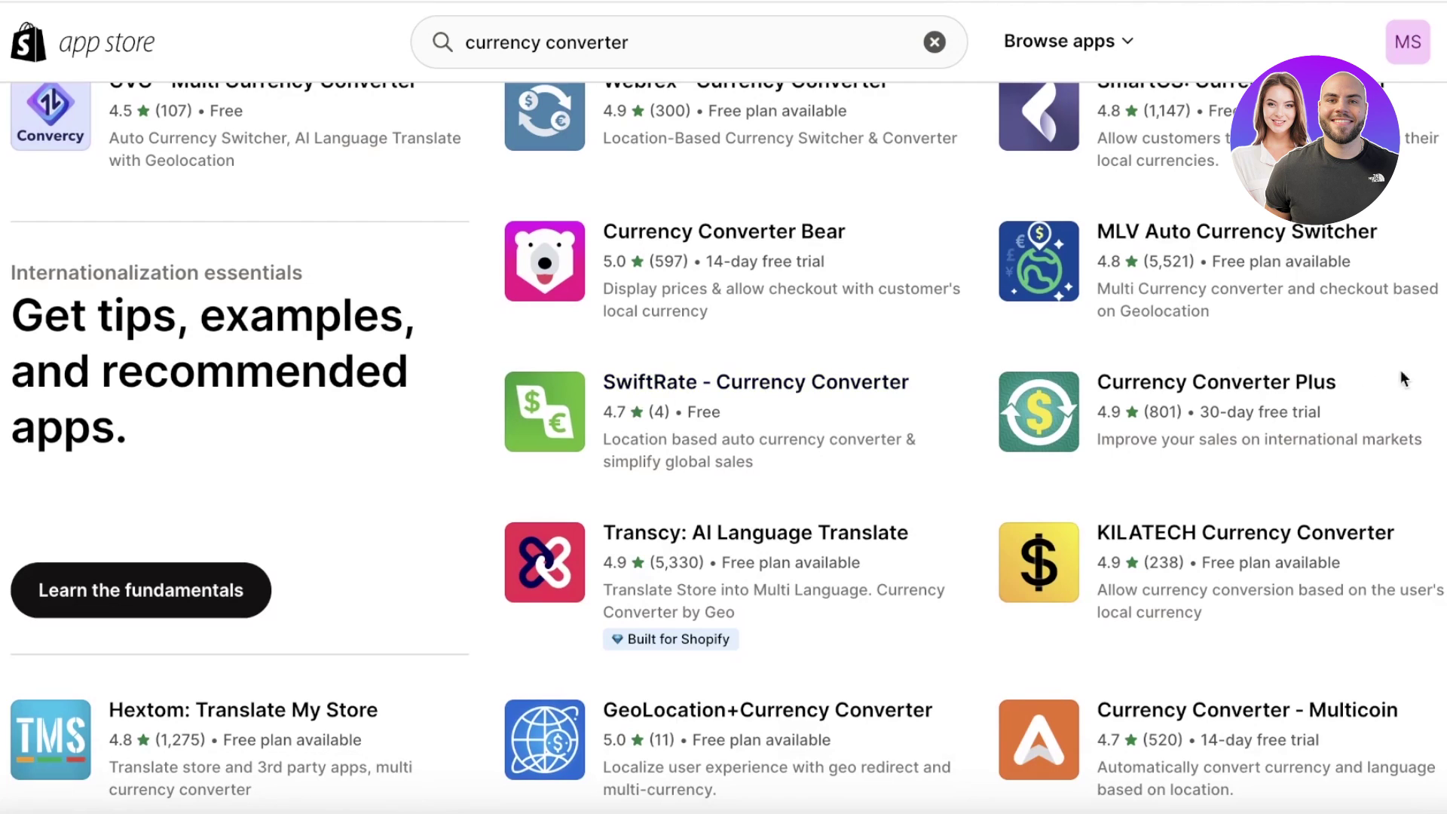
{"action": "scroll", "coordinate": [339, 249], "scroll_direction": "up", "scroll_amount": 5}
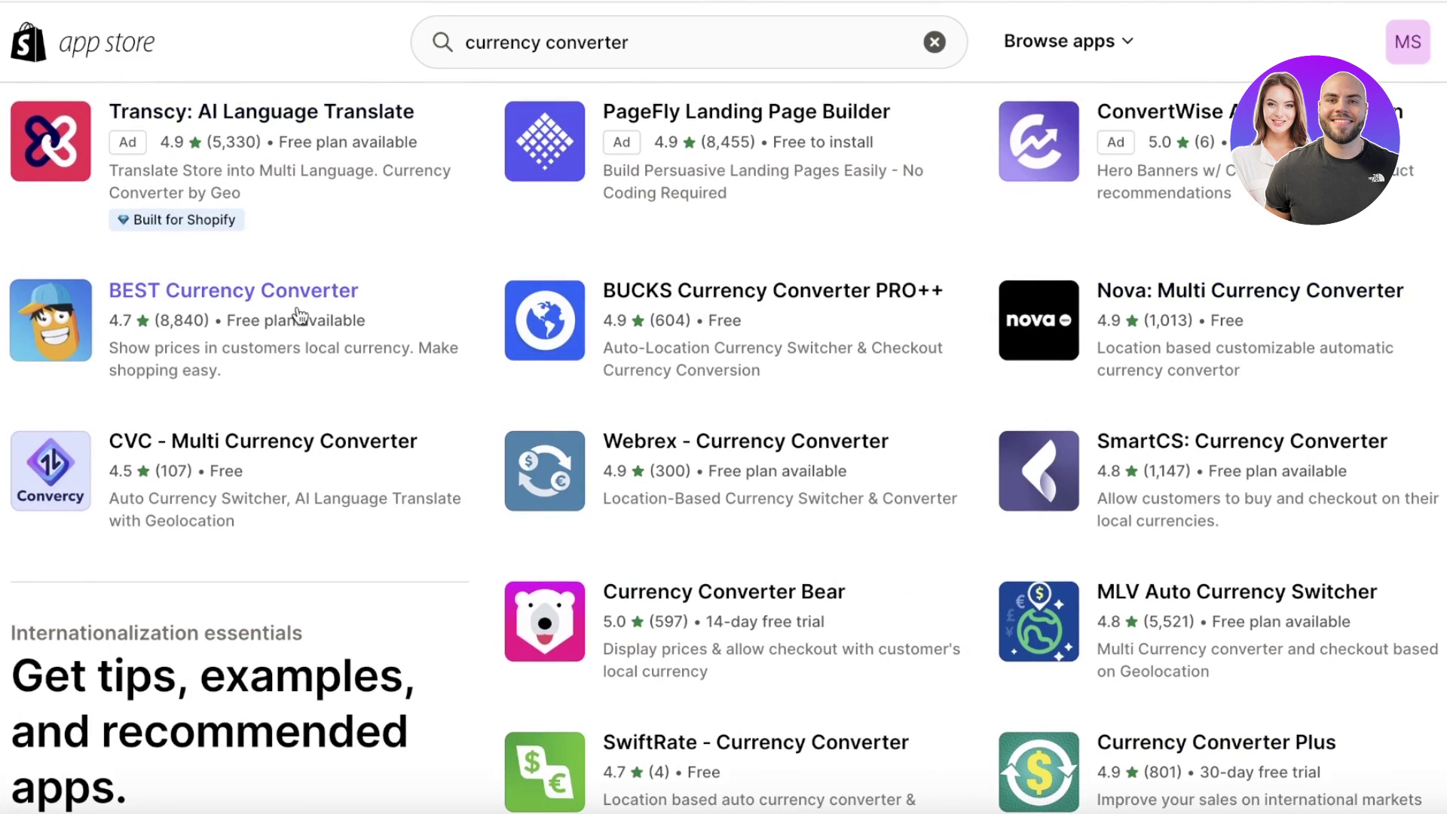
{"action": "scroll", "coordinate": [728, 450], "scroll_direction": "up", "scroll_amount": 1}
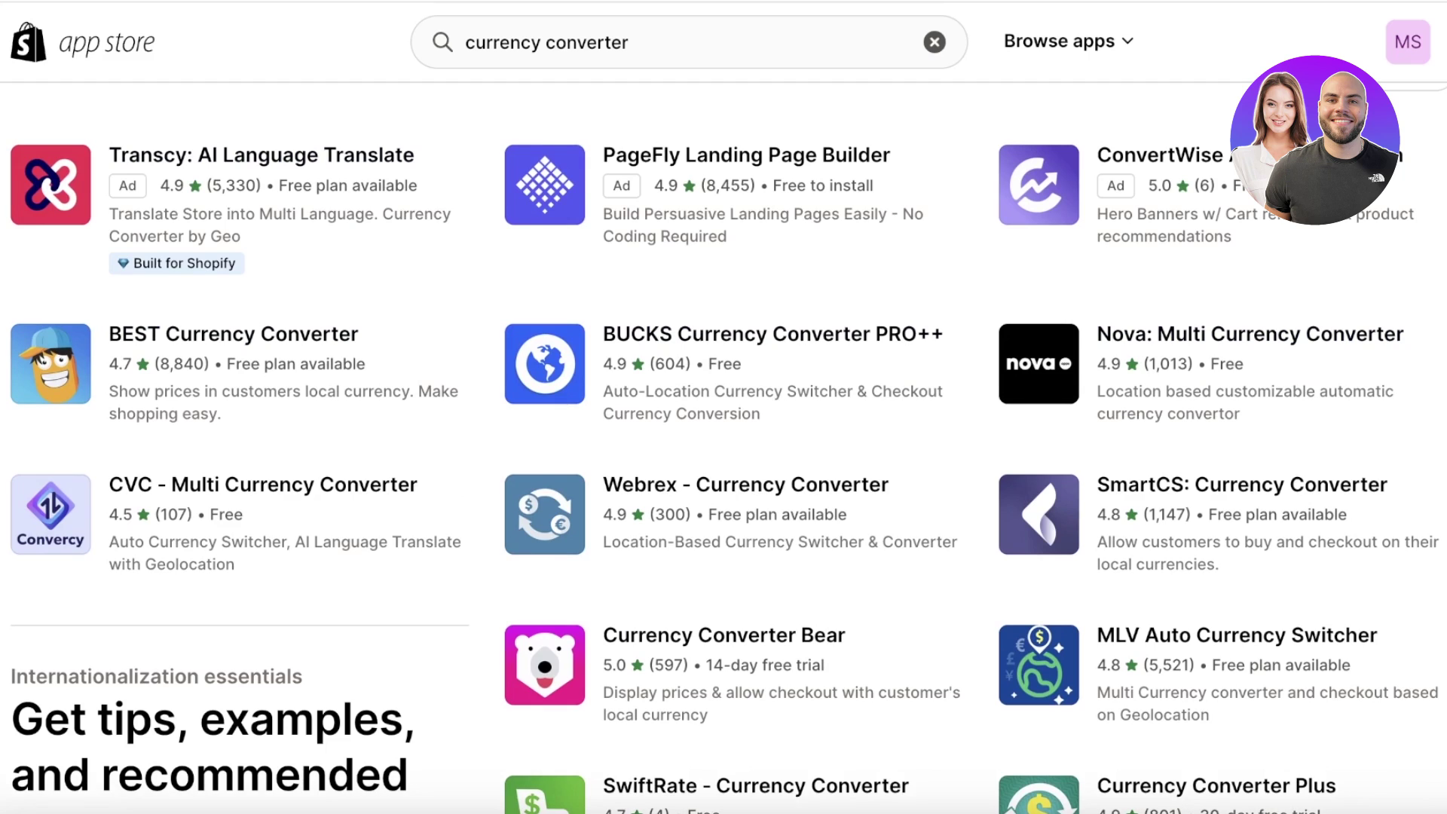
{"action": "scroll", "coordinate": [898, 398], "scroll_direction": "up", "scroll_amount": 1}
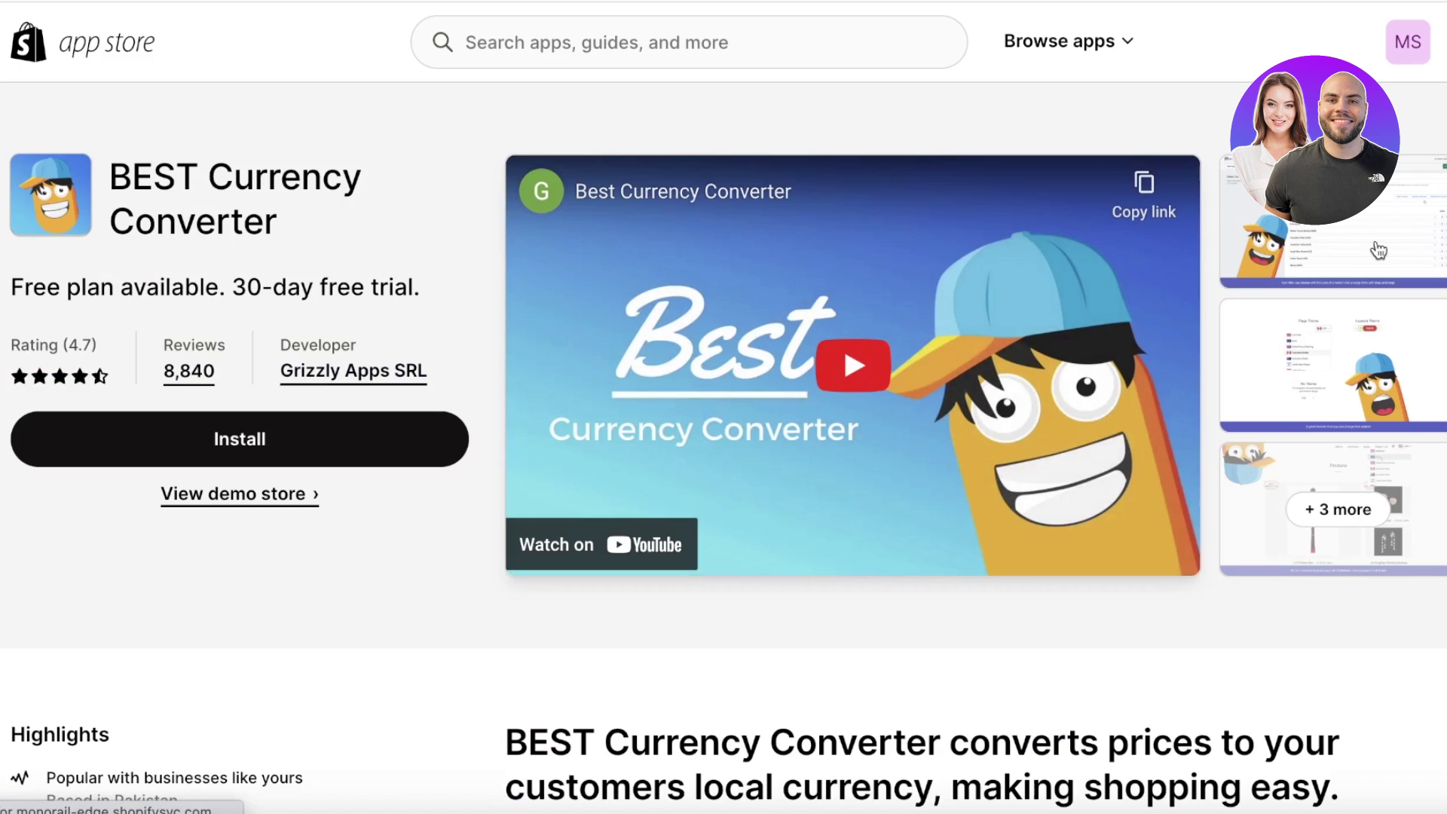
{"action": "scroll", "coordinate": [279, 341], "scroll_direction": "down", "scroll_amount": 1}
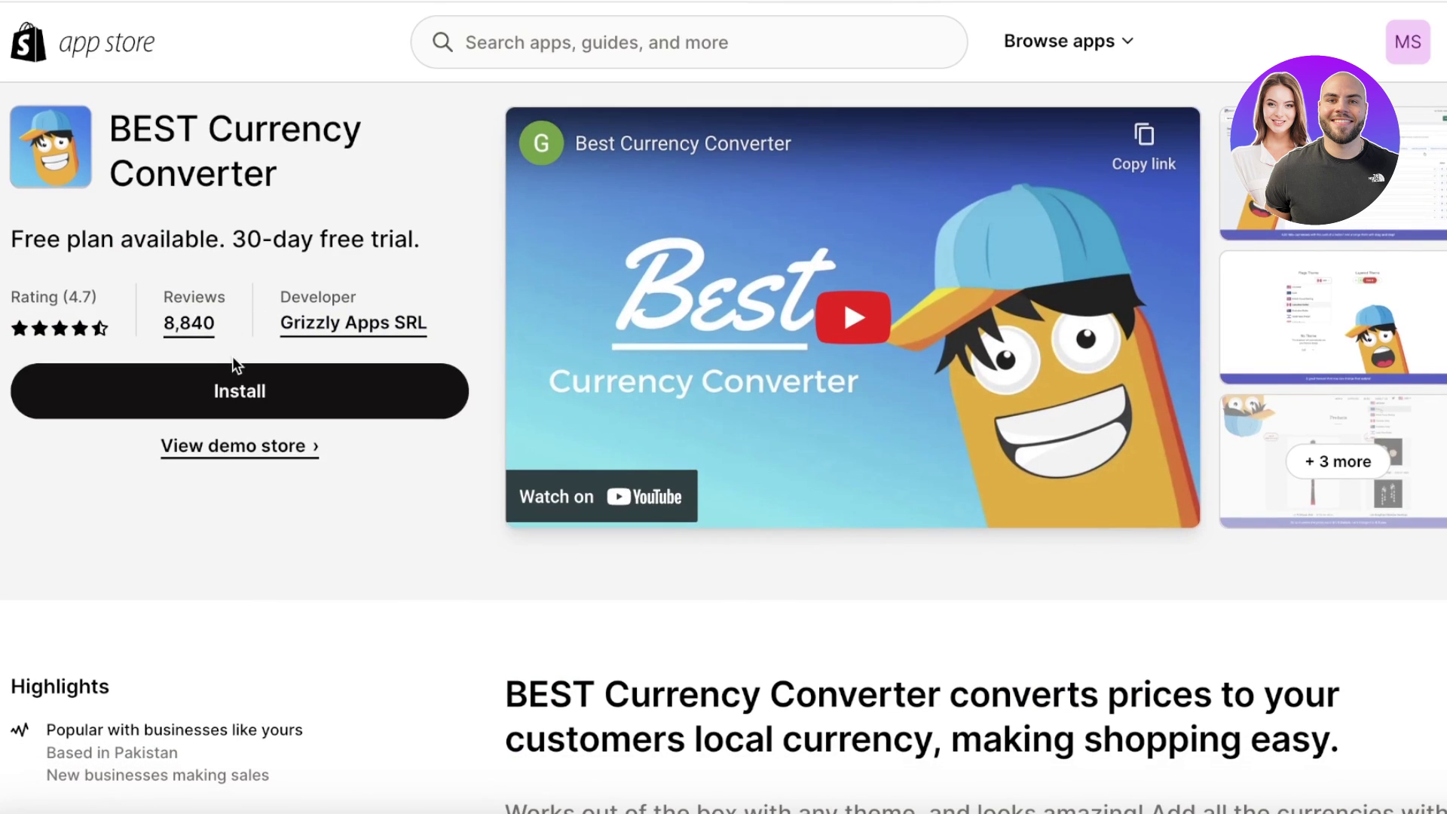
{"action": "scroll", "coordinate": [346, 379], "scroll_direction": "down", "scroll_amount": 3}
{"action": "scroll", "coordinate": [1009, 365], "scroll_direction": "down", "scroll_amount": 6}
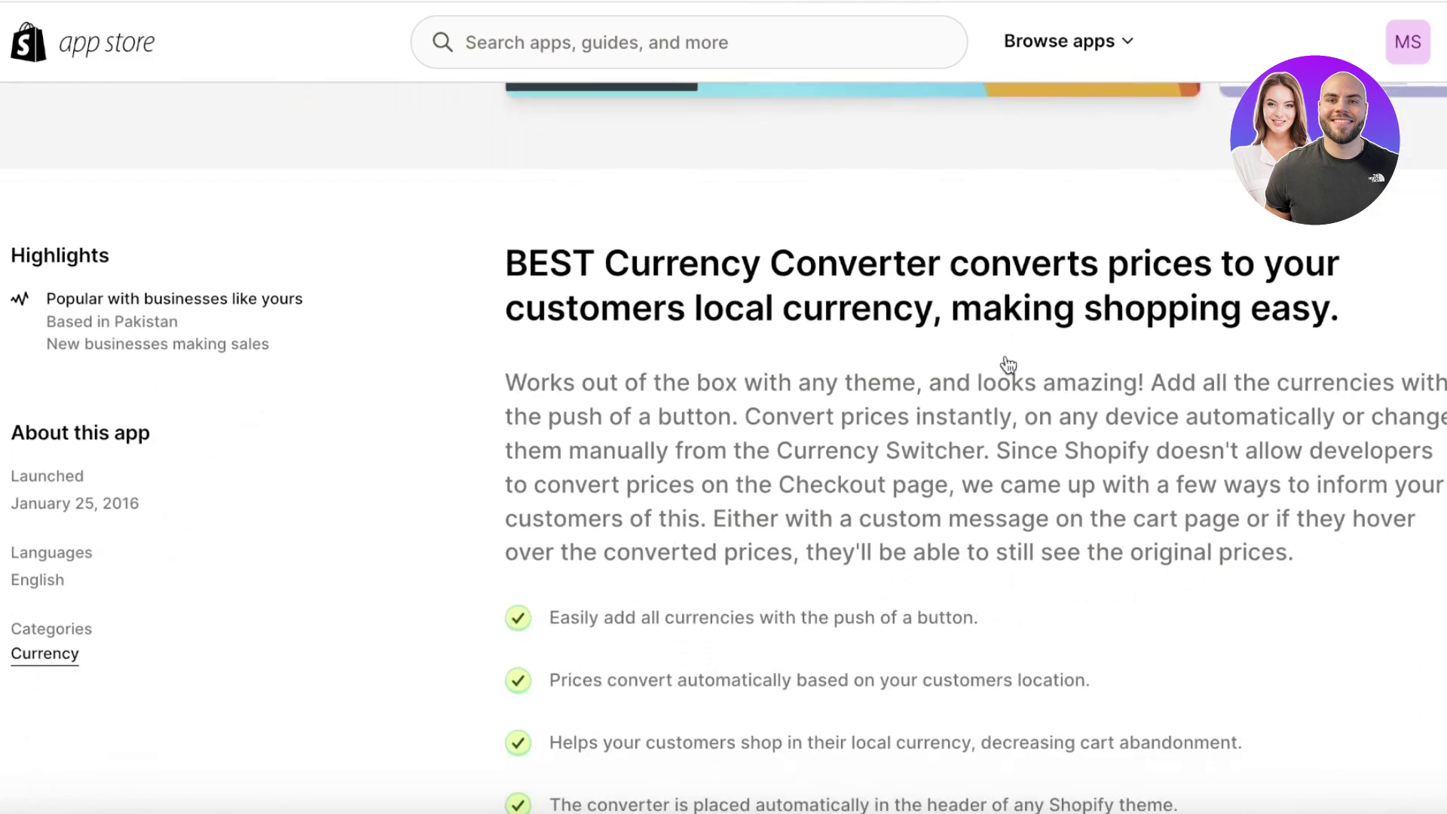
{"action": "scroll", "coordinate": [1008, 364], "scroll_direction": "down", "scroll_amount": 10}
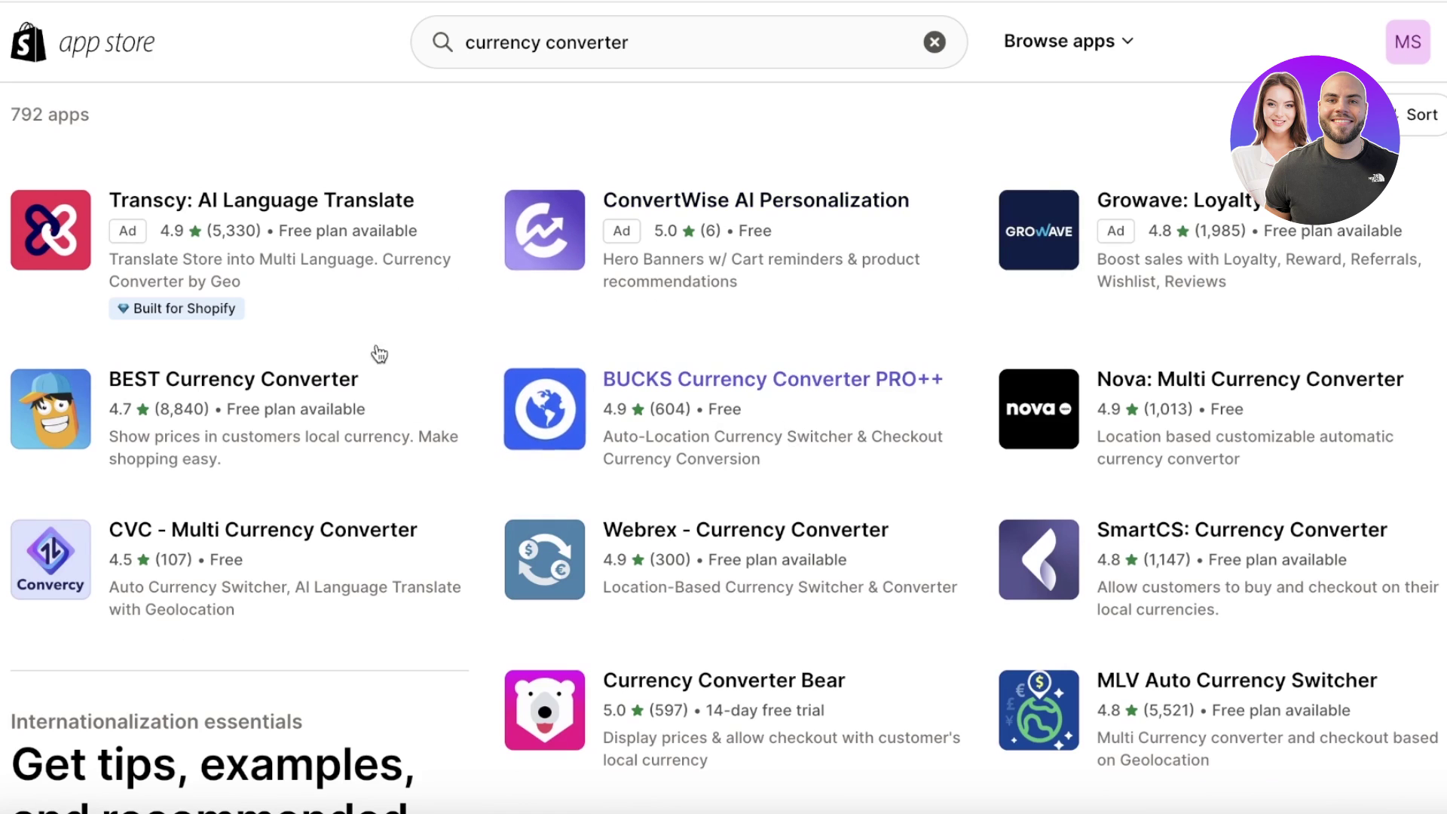
- Review the BUCKS Currency Converter PRO++ listing and return to the search results
{"action": "left_click", "coordinate": [719, 428]}
{"action": "scroll", "coordinate": [718, 420], "scroll_direction": "down", "scroll_amount": 8}
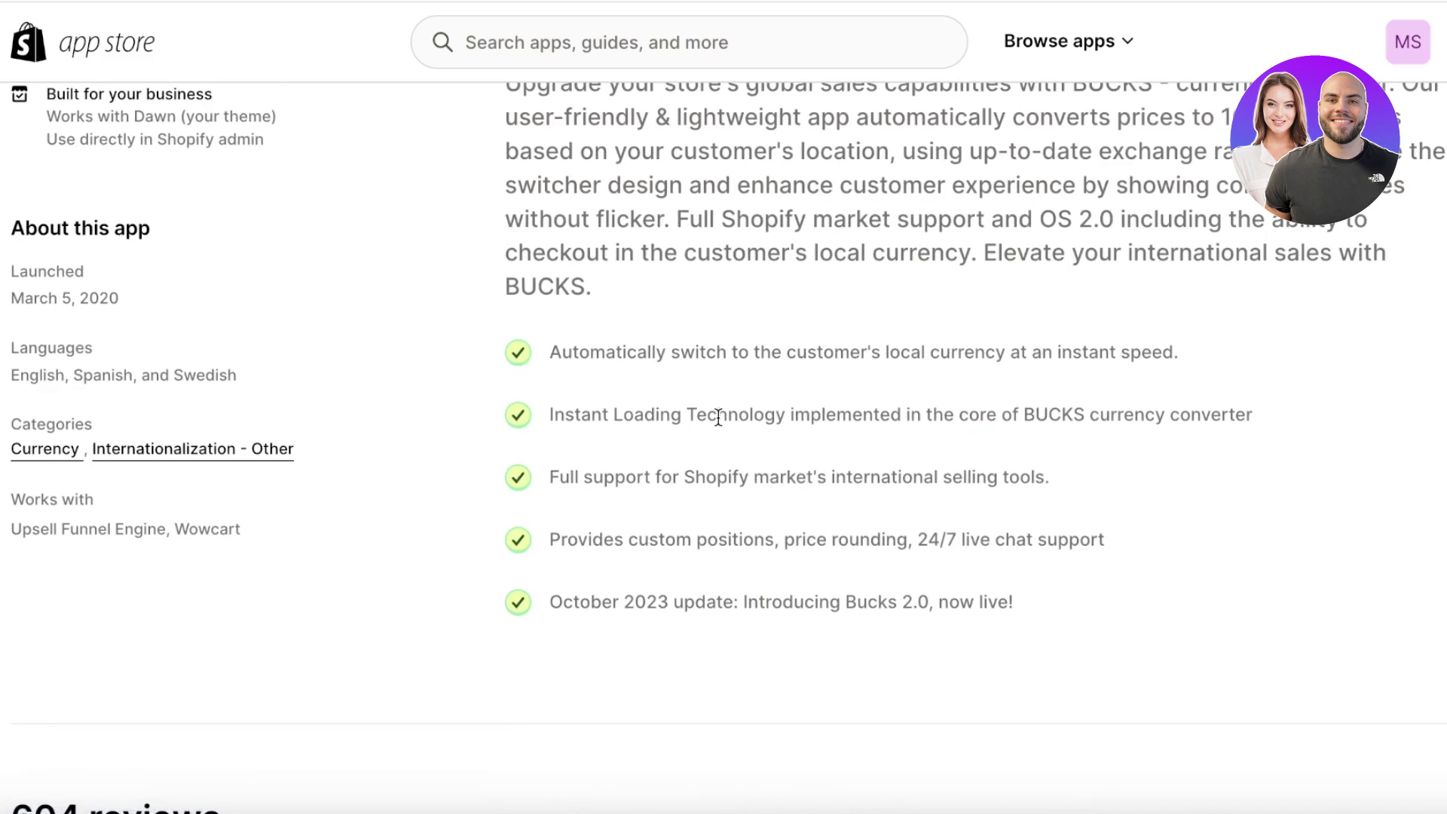
{"action": "scroll", "coordinate": [719, 417], "scroll_direction": "down", "scroll_amount": 8}
{"action": "scroll", "coordinate": [722, 417], "scroll_direction": "up", "scroll_amount": 15}
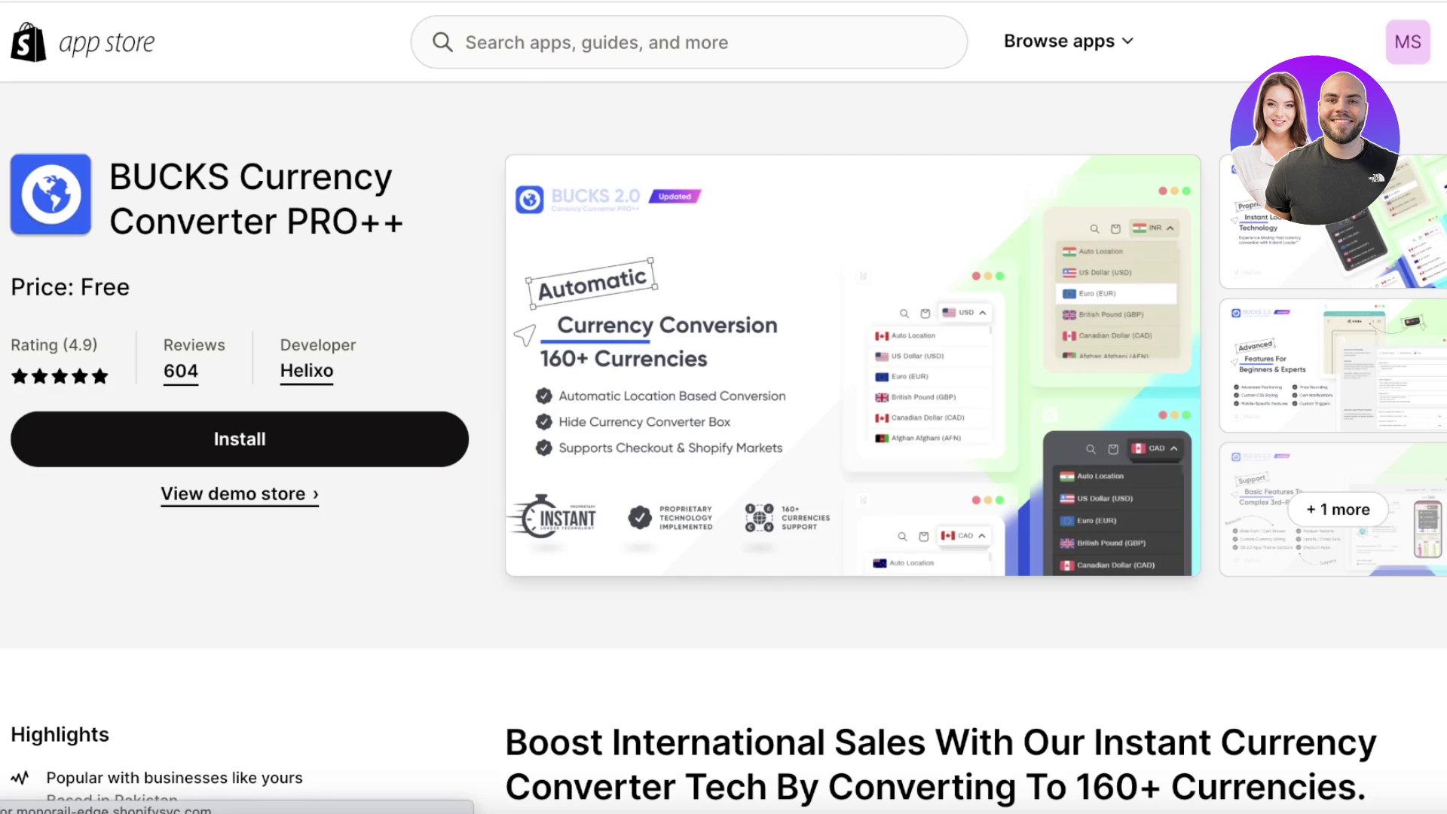
{"action": "key", "text": "alt+Left"}
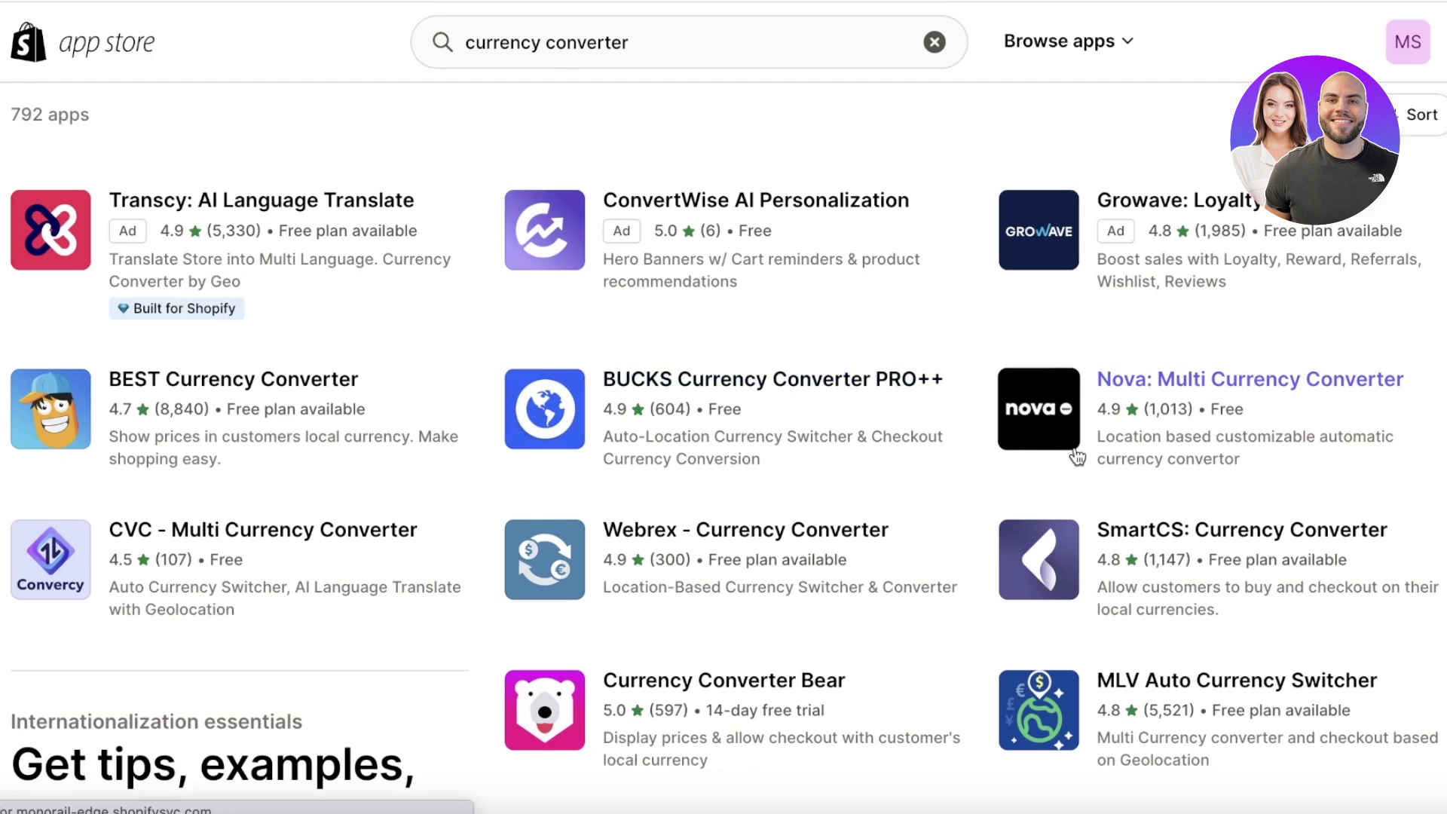
- Open the Nova: Multi Currency Converter listing and review its features
{"action": "left_click", "coordinate": [1079, 457]}
{"action": "scroll", "coordinate": [1074, 454], "scroll_direction": "down", "scroll_amount": 10}
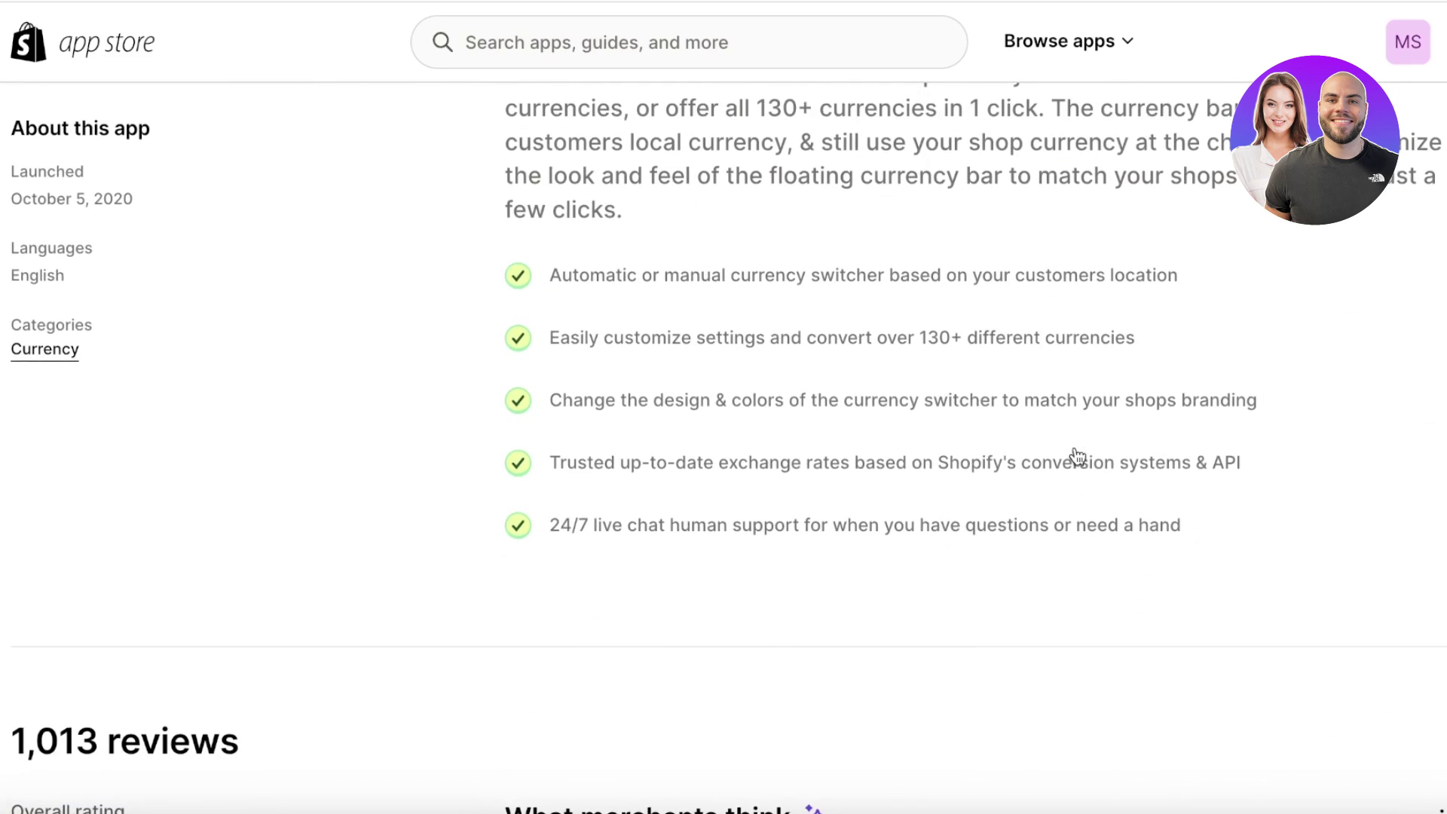
{"action": "scroll", "coordinate": [1078, 458], "scroll_direction": "up", "scroll_amount": 10}
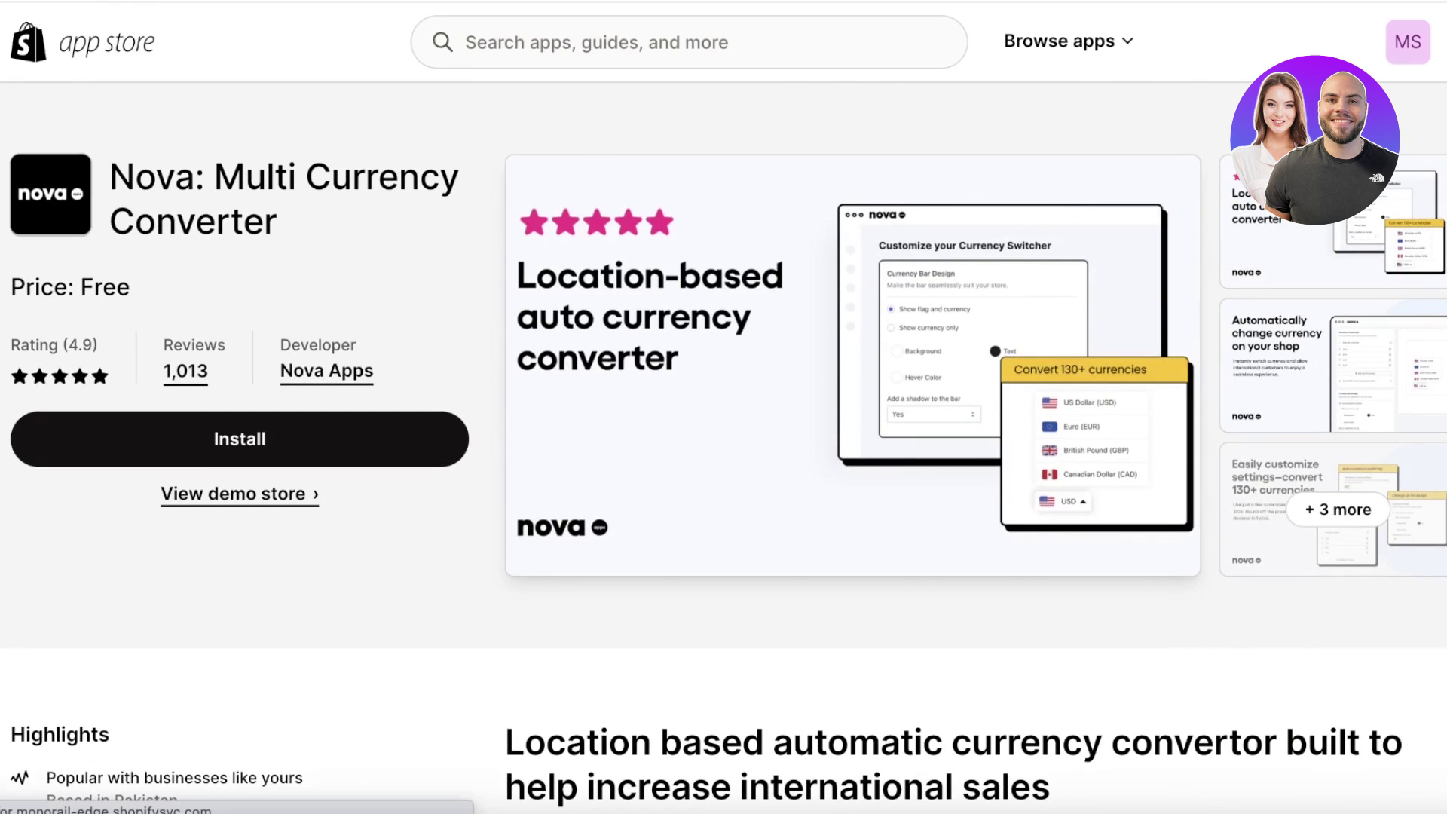
- Return to the currency converter search results, open the BUCKS Currency Converter PRO++ listing and install the app
{"action": "key", "text": "alt+Left"}
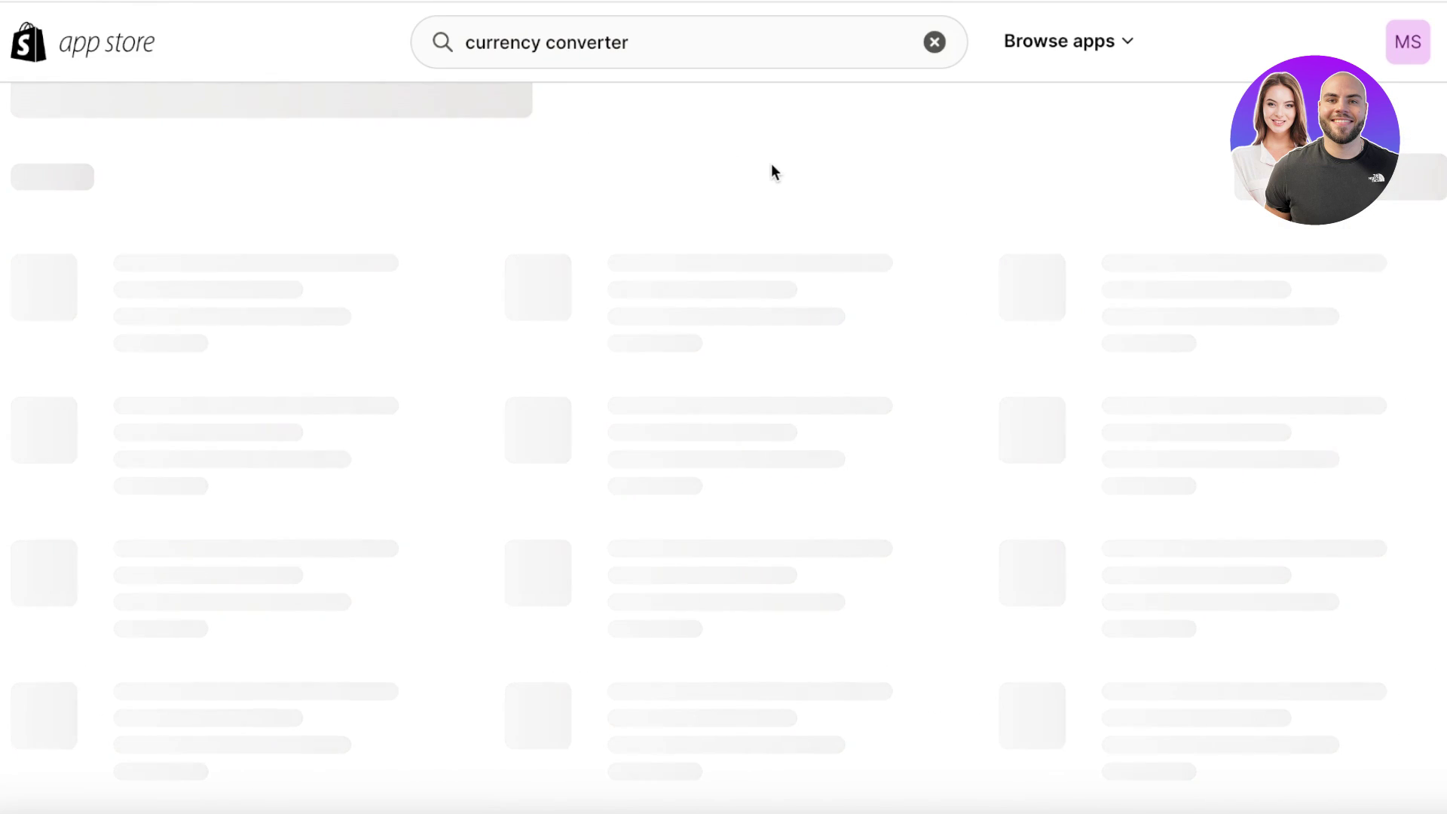
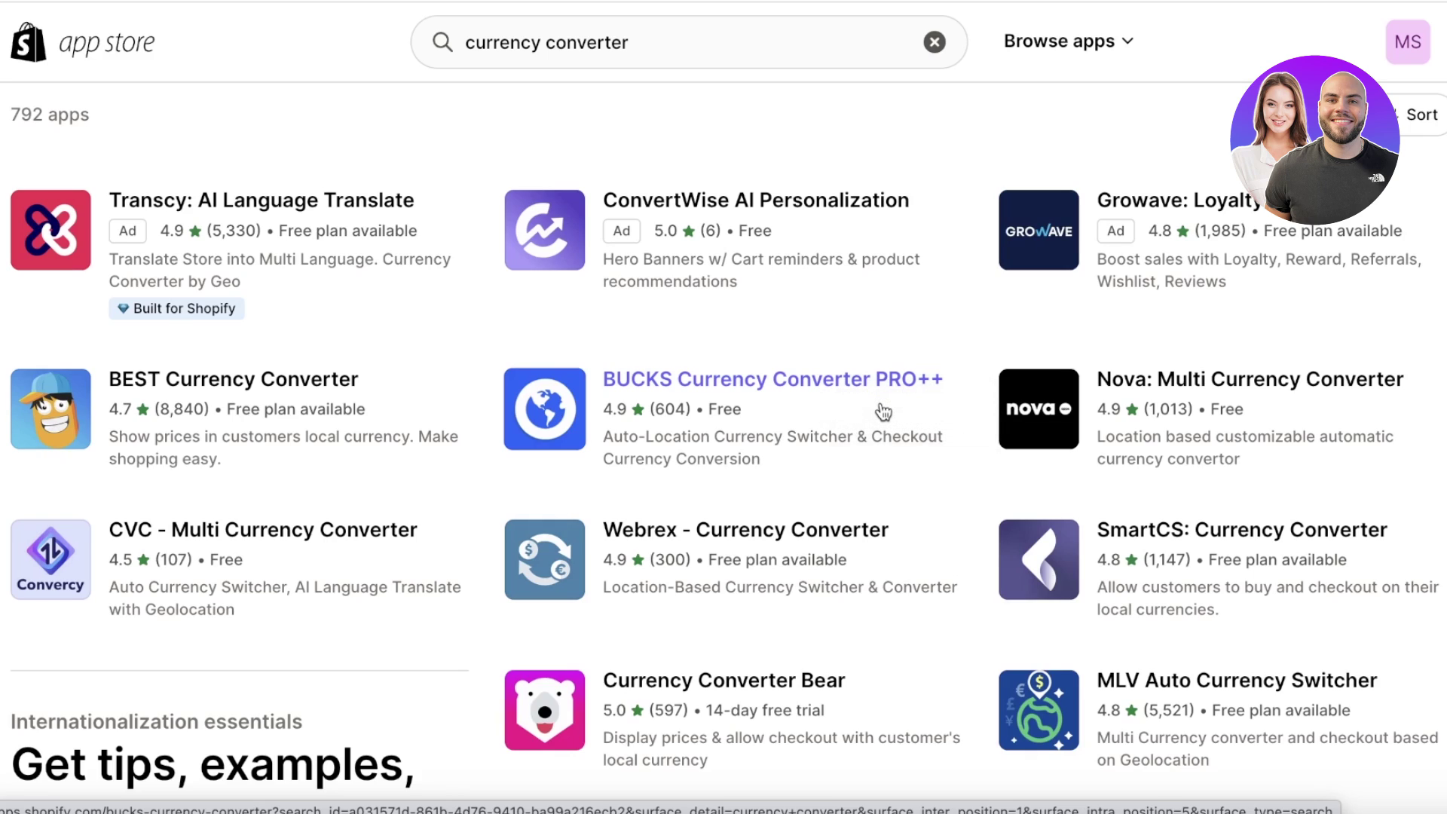
{"action": "left_click", "coordinate": [884, 411]}
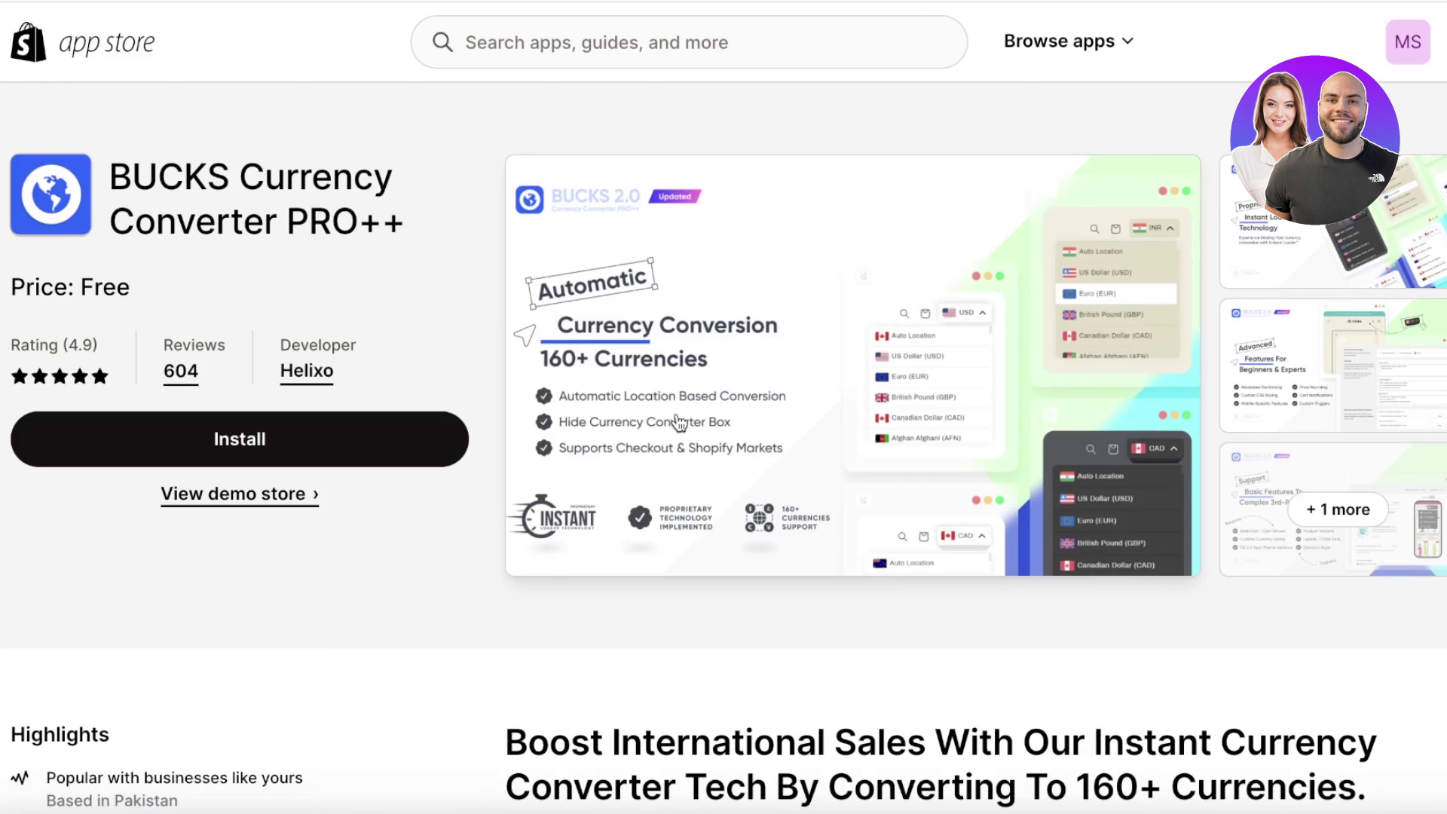
{"action": "left_click", "coordinate": [387, 440]}
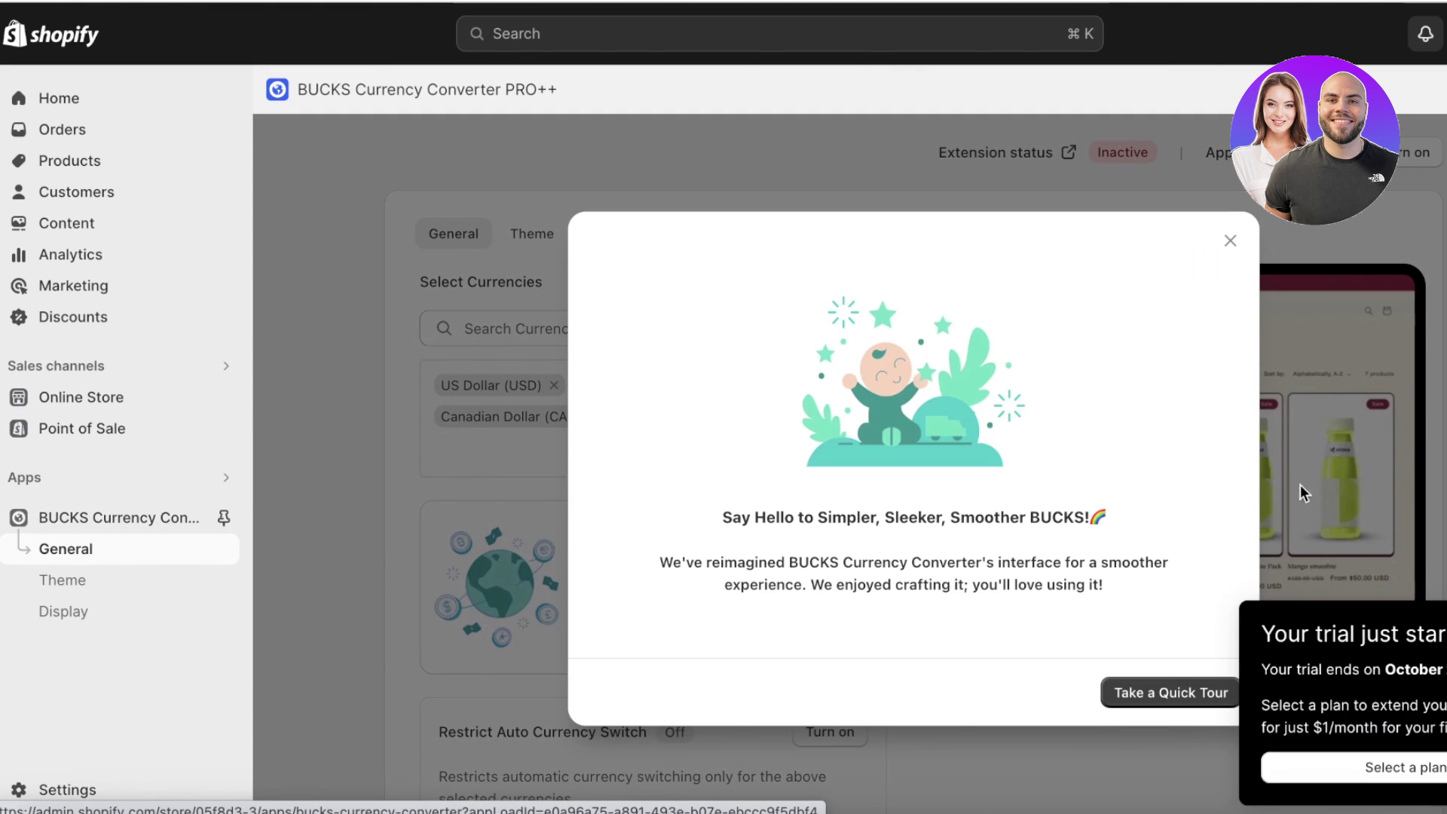
- Dismiss the BUCKS welcome message and pin the app to the store admin's navigation
{"action": "left_click", "coordinate": [1238, 252]}
{"action": "left_click", "coordinate": [223, 517]}
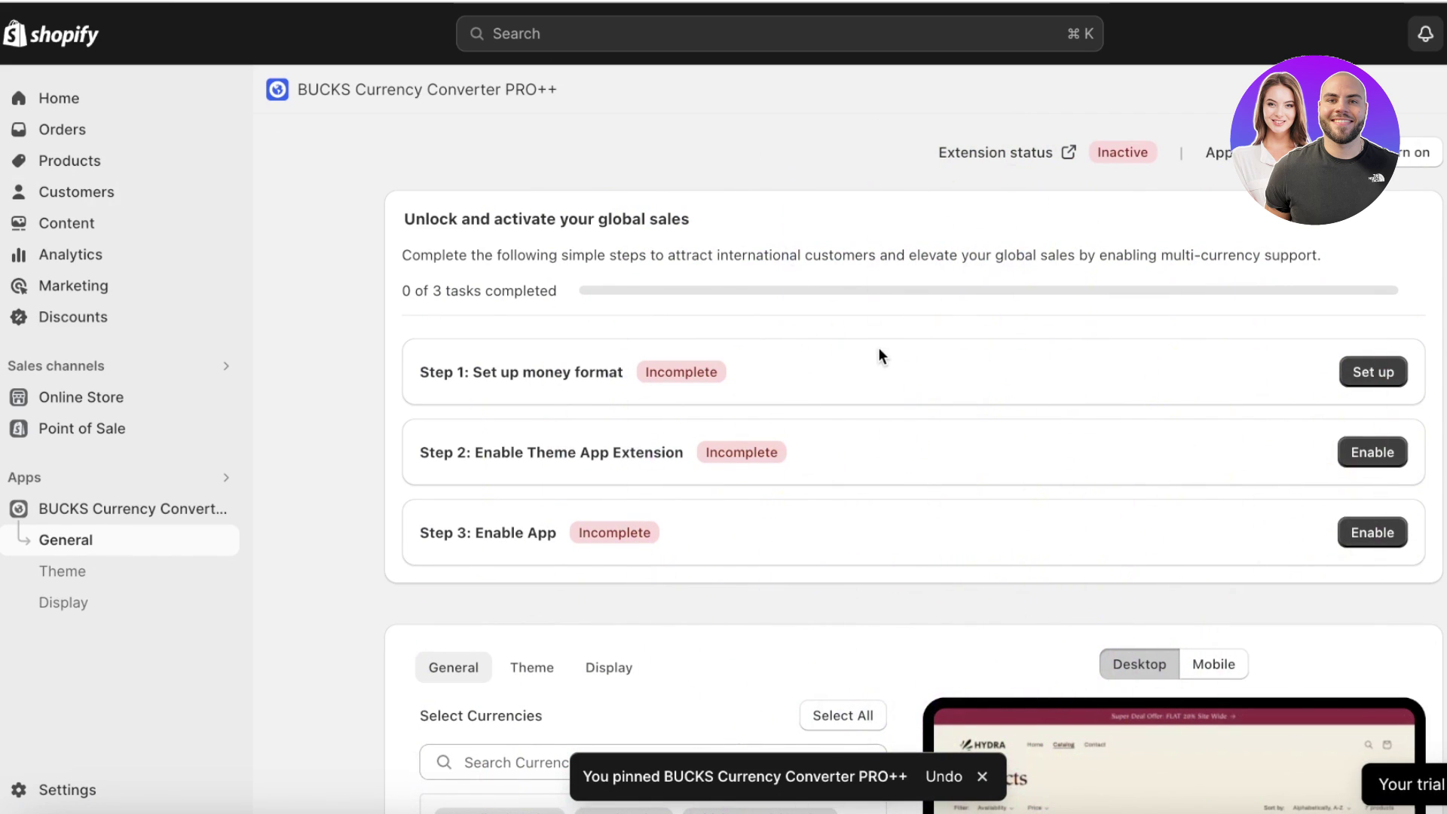
{"action": "left_click", "coordinate": [75, 544]}
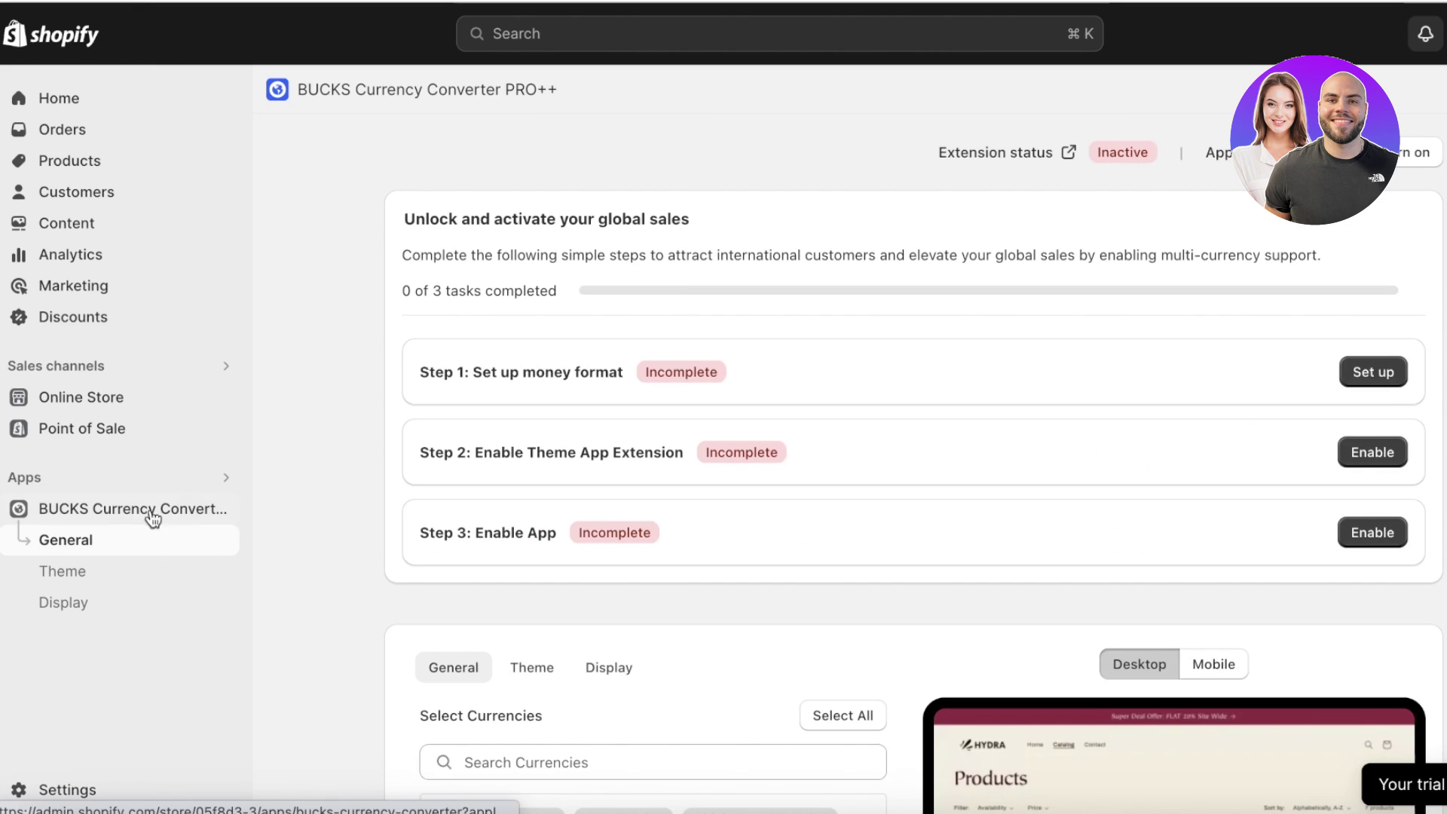
- Start the money format setup in BUCKS and expand the store currency formatting in Shopify's general settings
{"action": "left_click", "coordinate": [1379, 375]}
{"action": "scroll", "coordinate": [1381, 379], "scroll_direction": "down", "scroll_amount": 3}
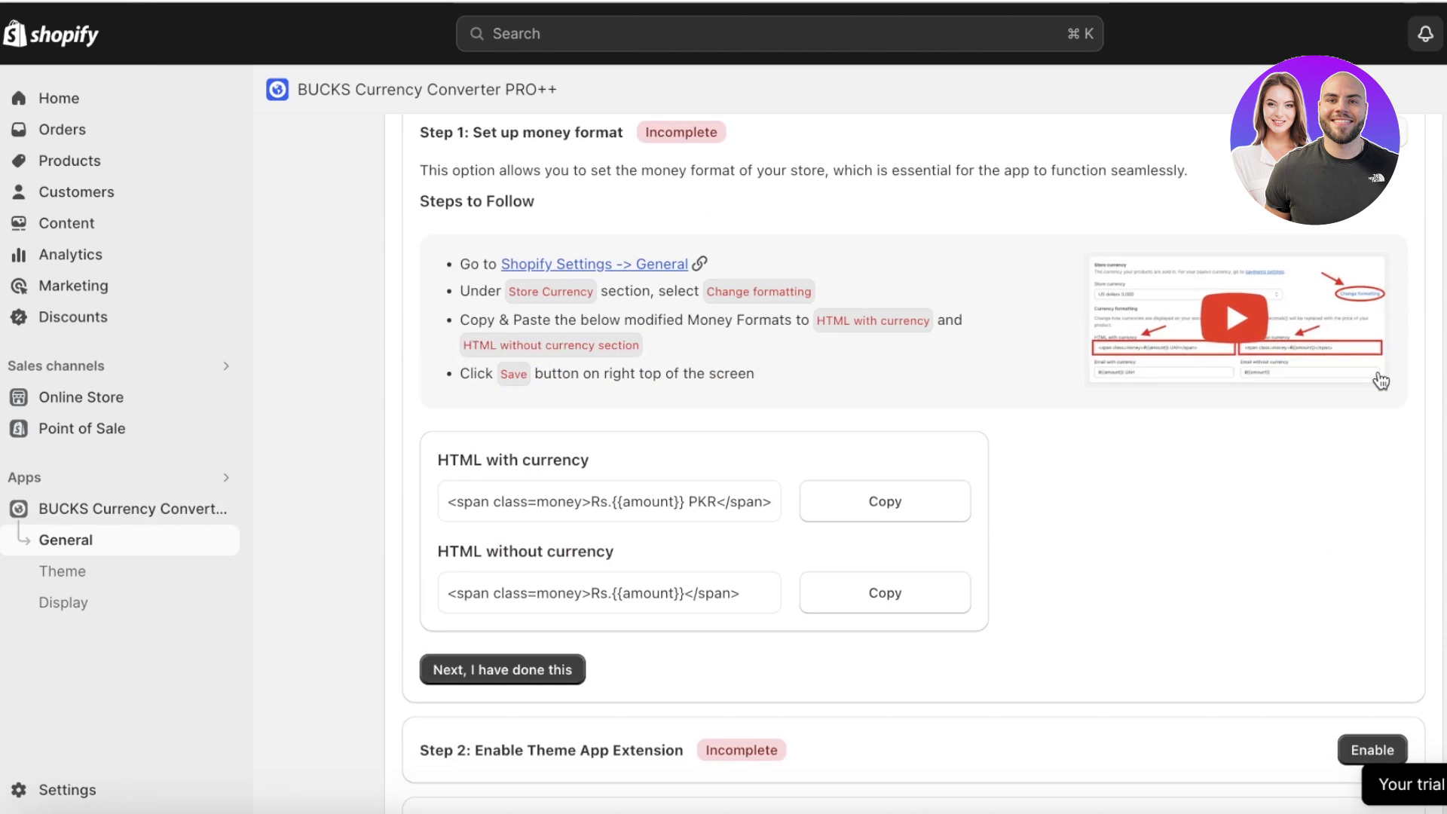
{"action": "left_click", "coordinate": [579, 264]}
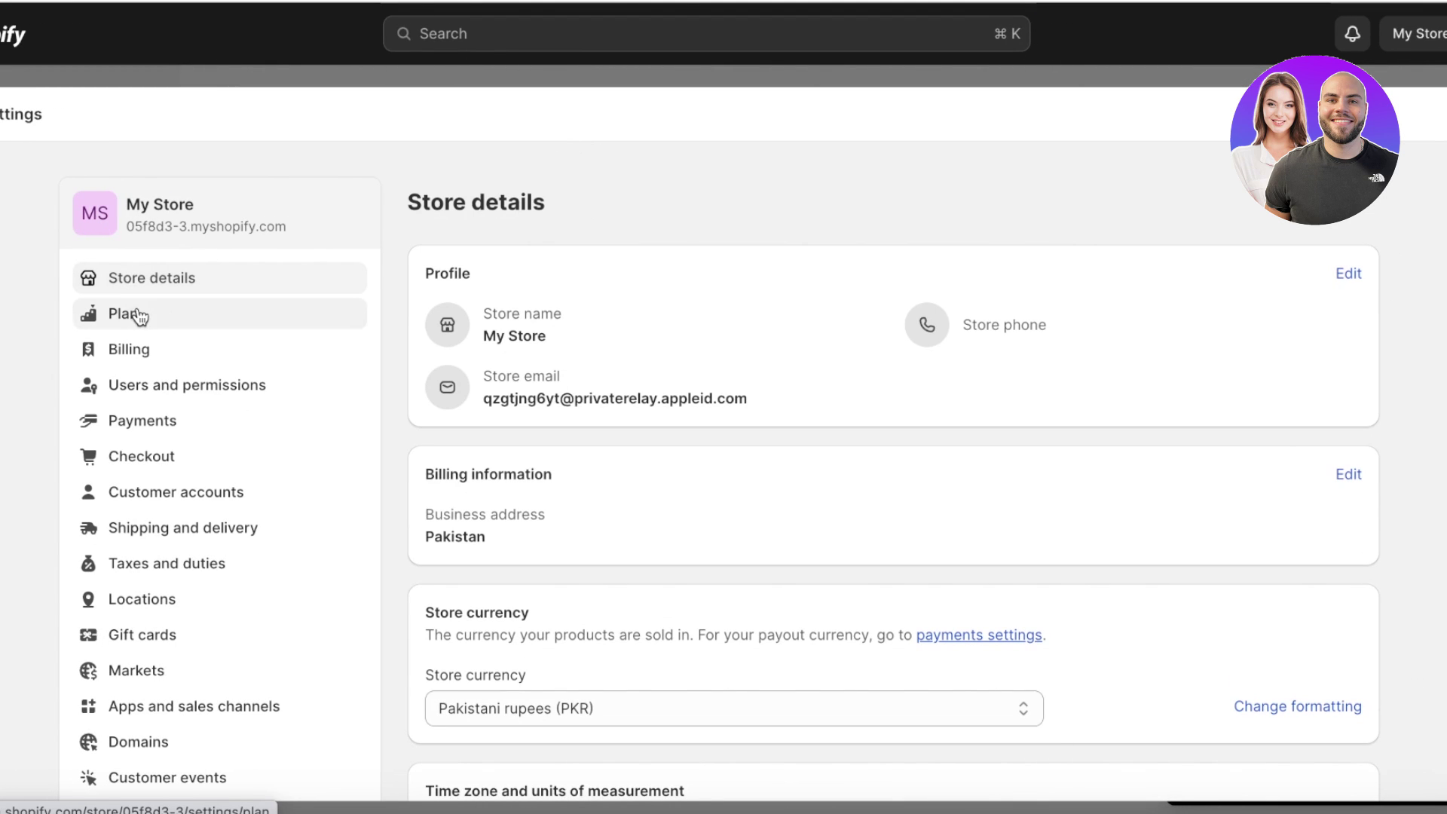
{"action": "scroll", "coordinate": [837, 528], "scroll_direction": "down", "scroll_amount": 3}
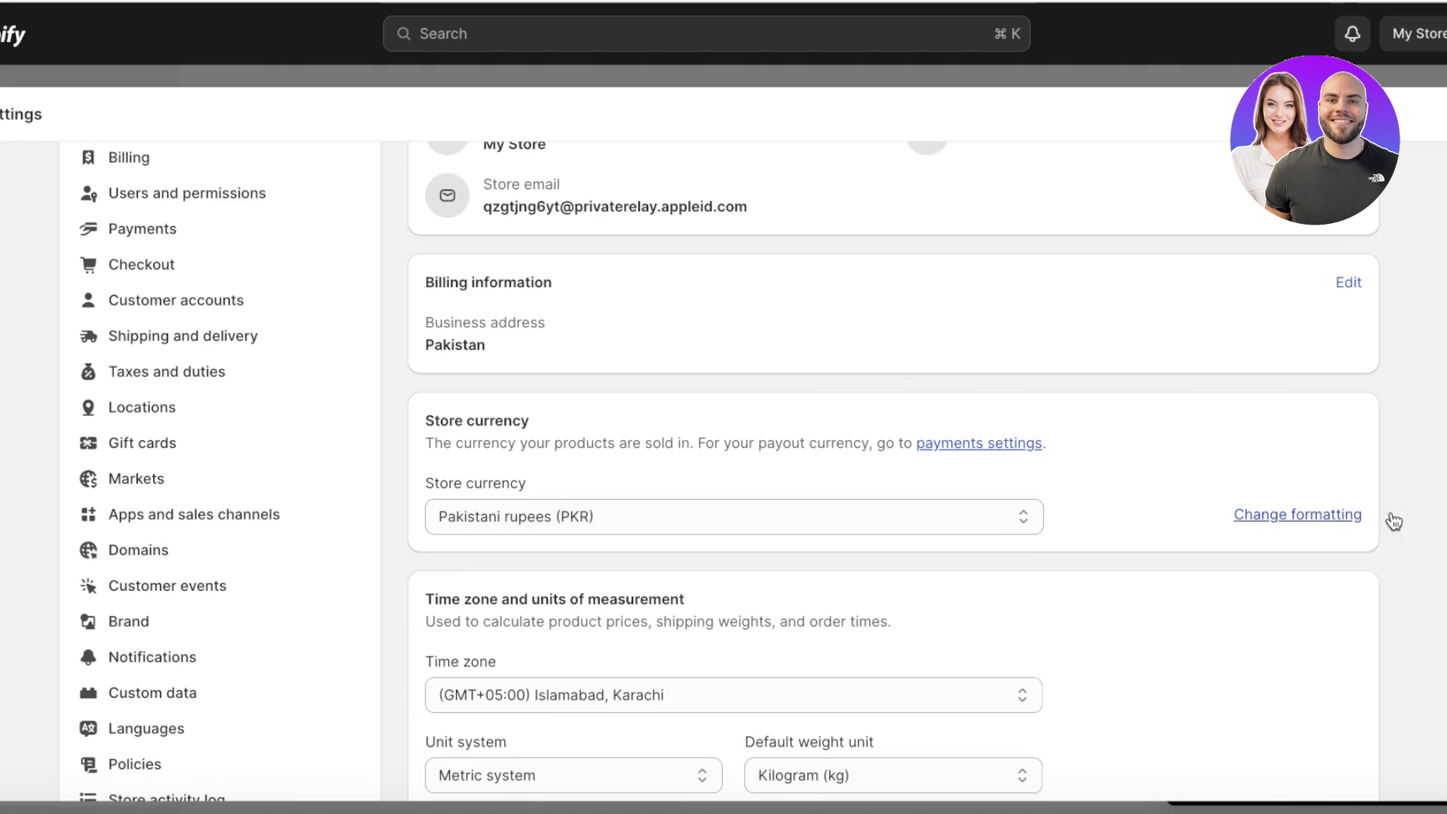
{"action": "left_click", "coordinate": [1338, 515]}
{"action": "scroll", "coordinate": [1319, 524], "scroll_direction": "down", "scroll_amount": 3}
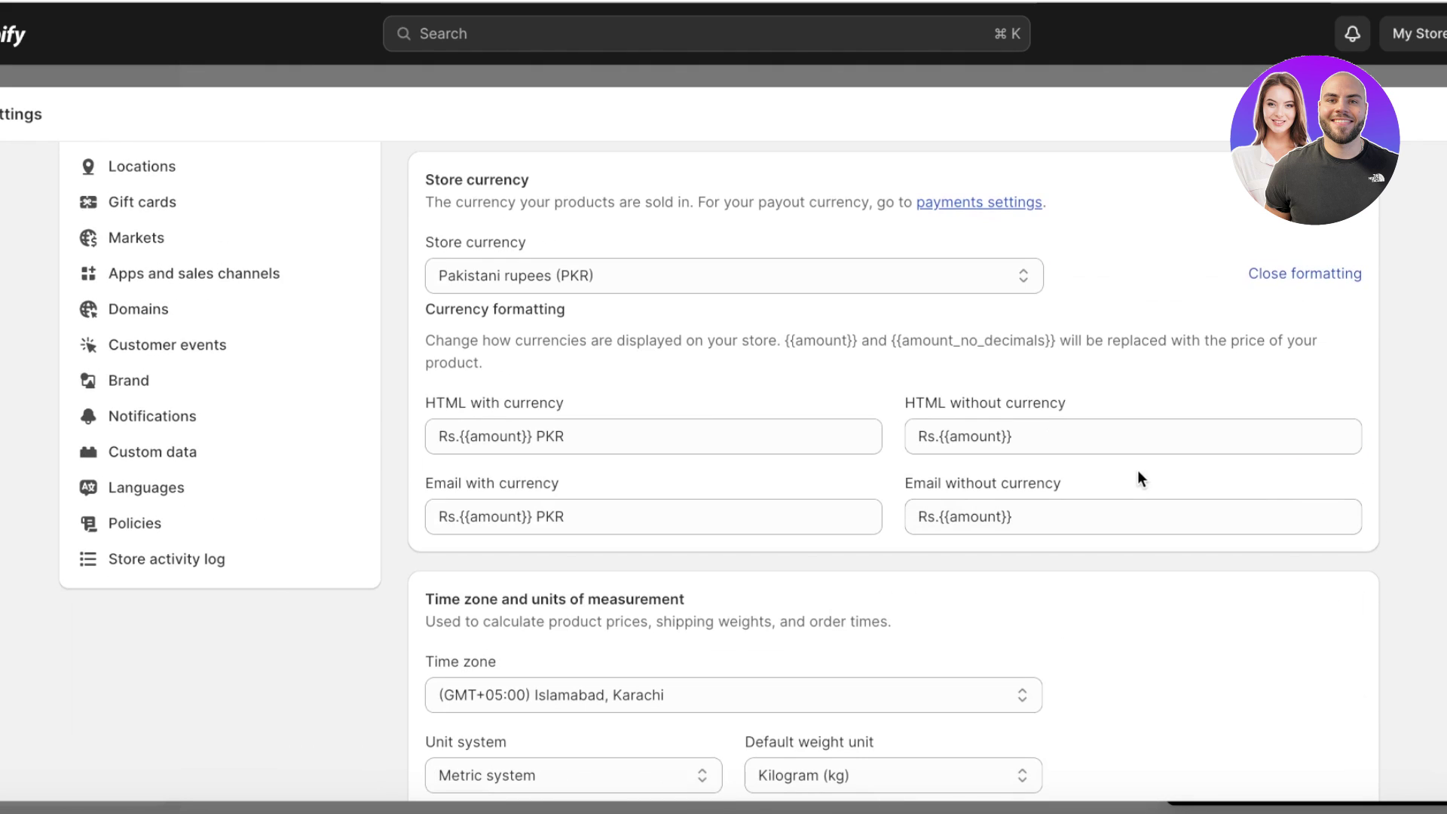
{"action": "left_click", "coordinate": [723, 275]}
{"action": "scroll", "coordinate": [528, 565], "scroll_direction": "down", "scroll_amount": 10}
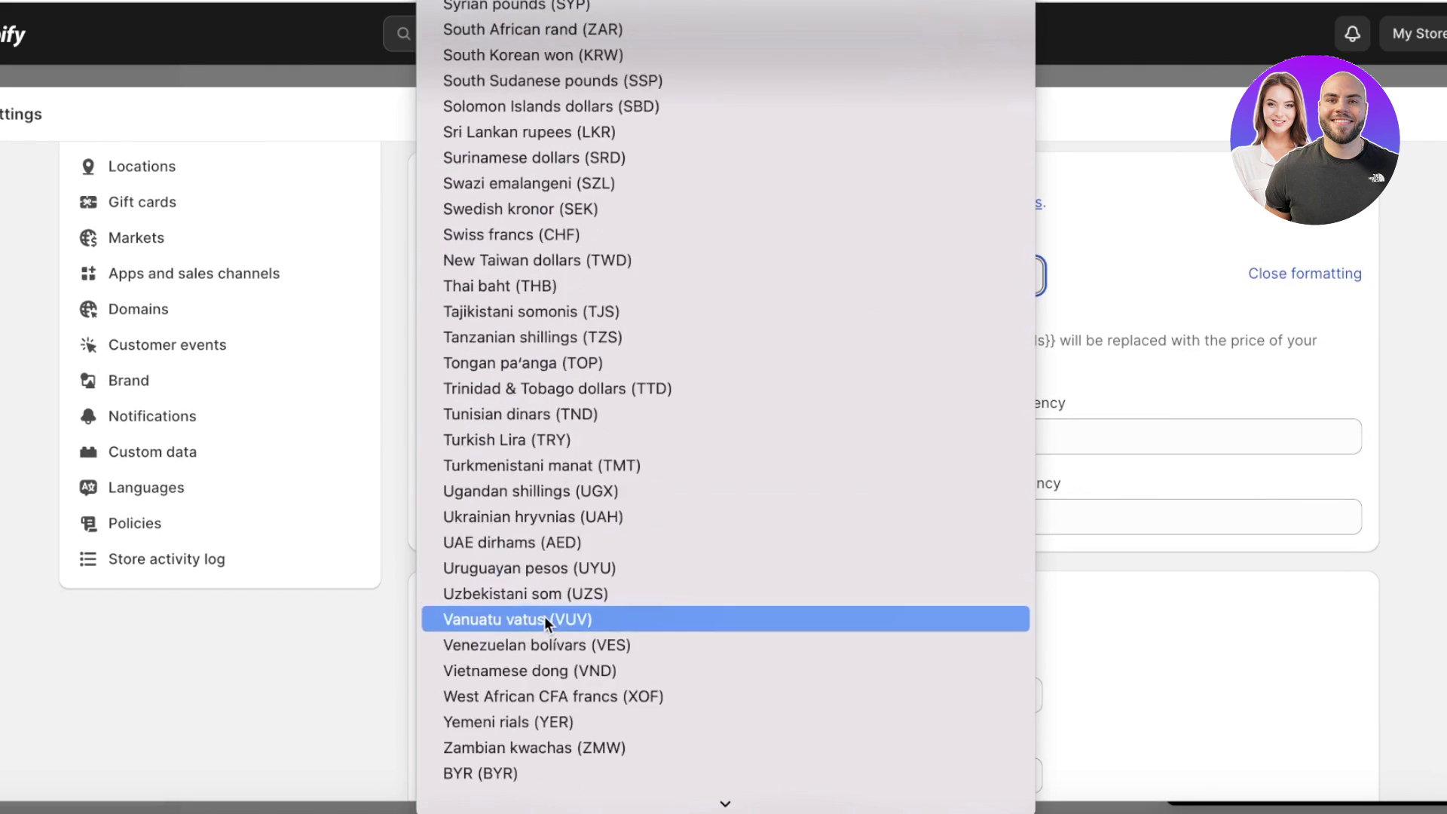
{"action": "left_click", "coordinate": [554, 797]}
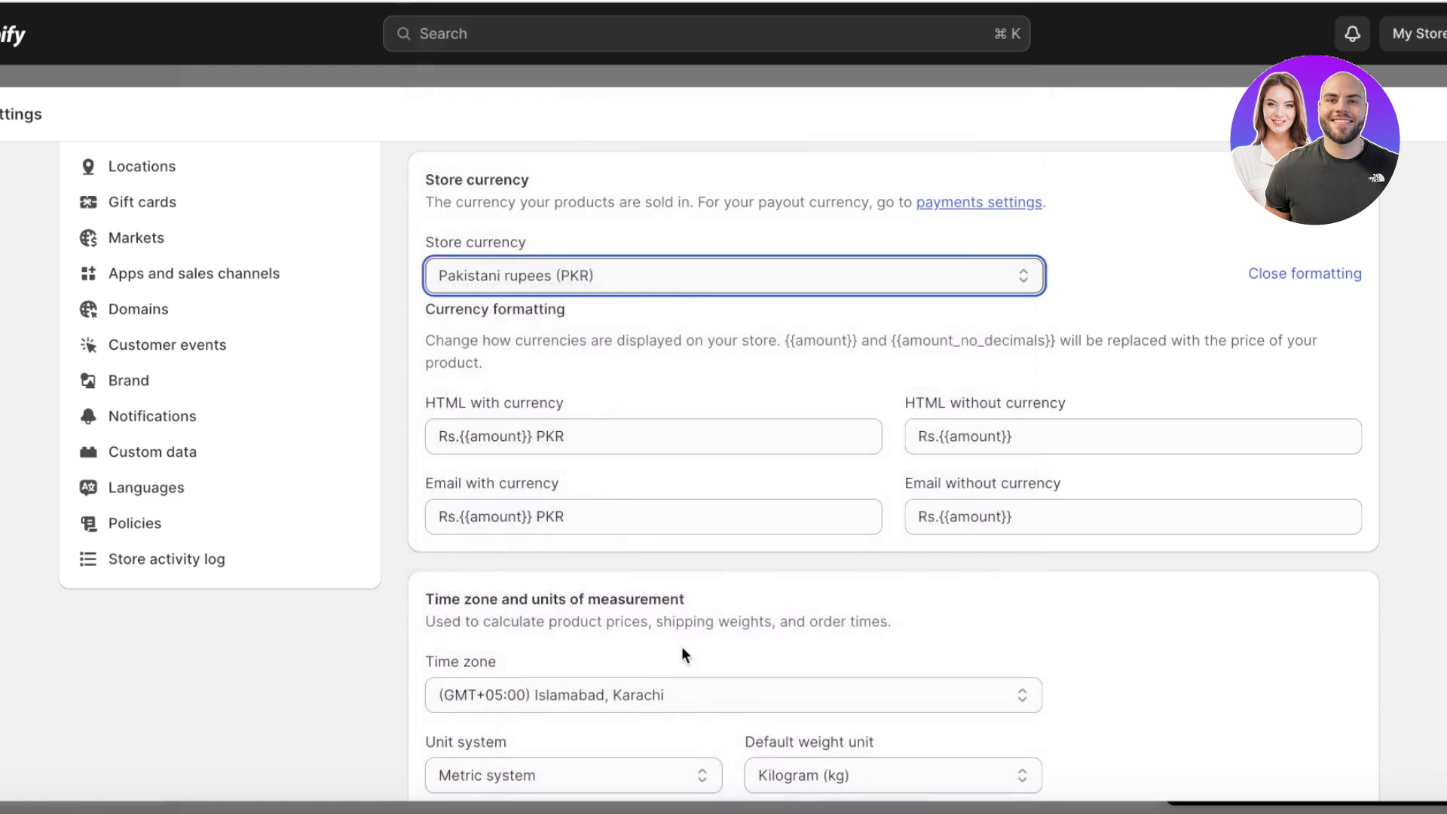
{"action": "left_click", "coordinate": [1164, 298]}
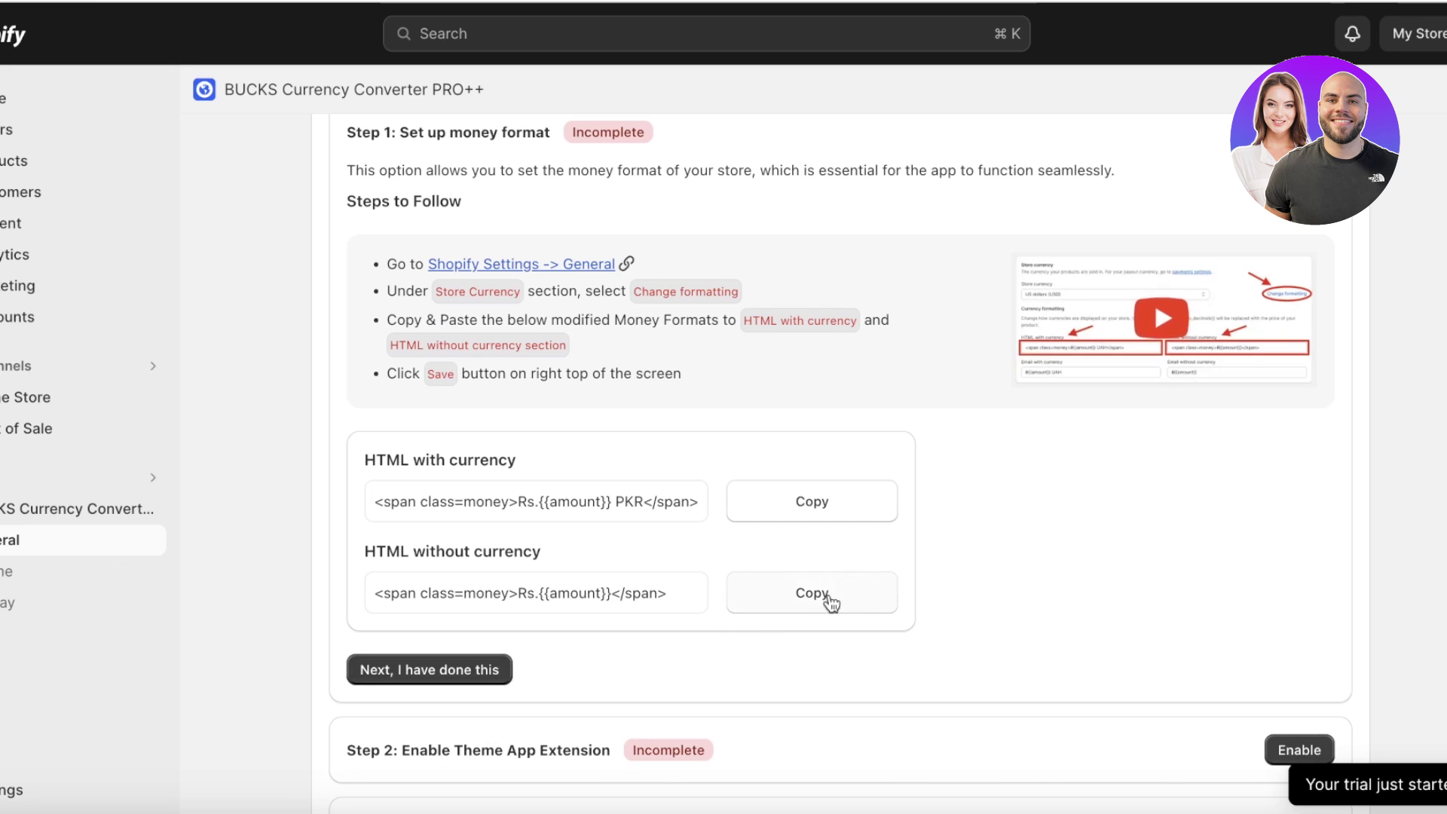
- Set HTML with currency to <span class=money>Rs.{{amount}} PKR</span> and HTML without currency to <span class=money>Rs.{{amount}}</span>, and save the store settings
{"action": "left_click", "coordinate": [867, 601]}
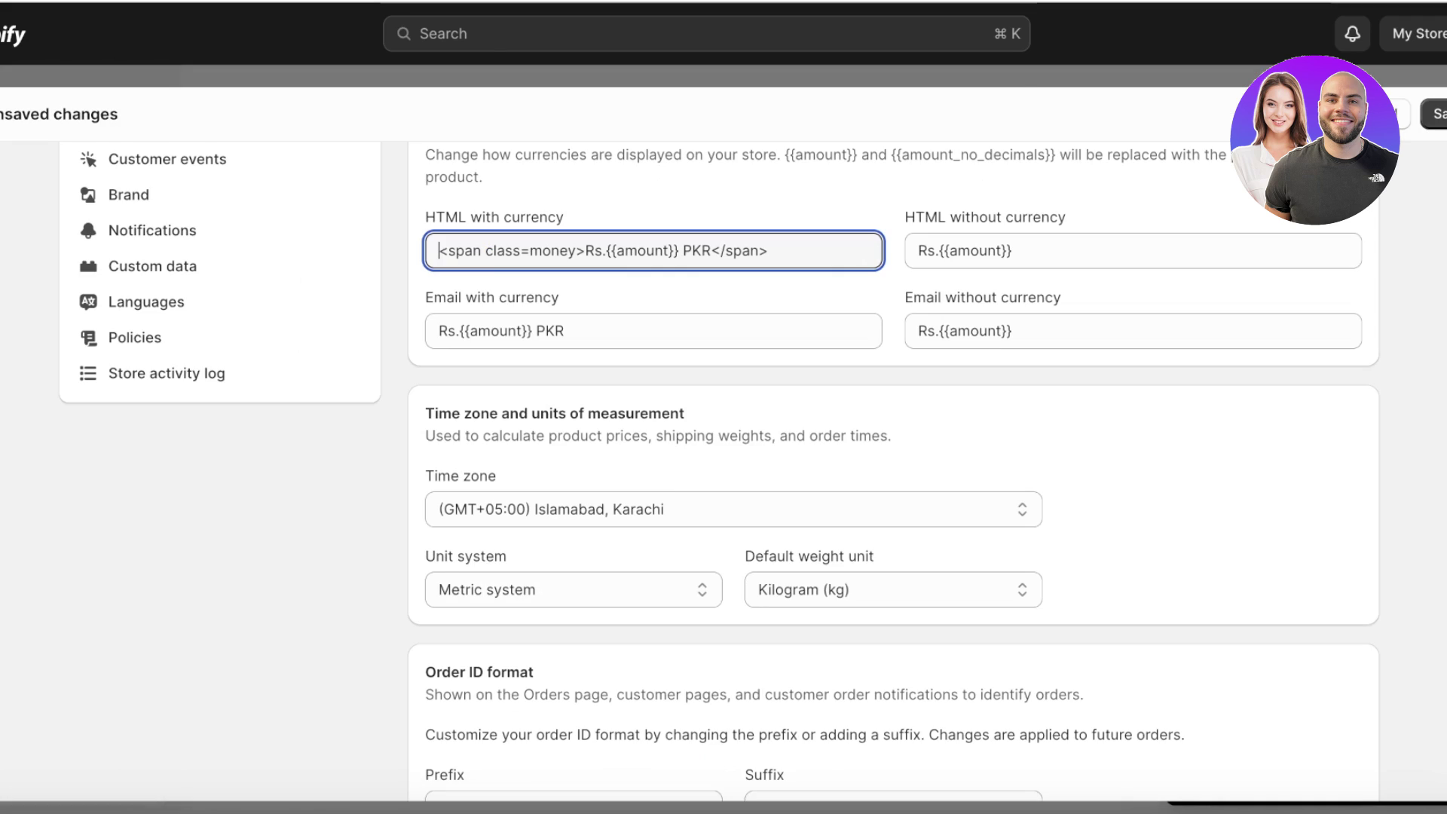
{"action": "triple_click", "coordinate": [980, 250]}
{"action": "right_click", "coordinate": [982, 237]}
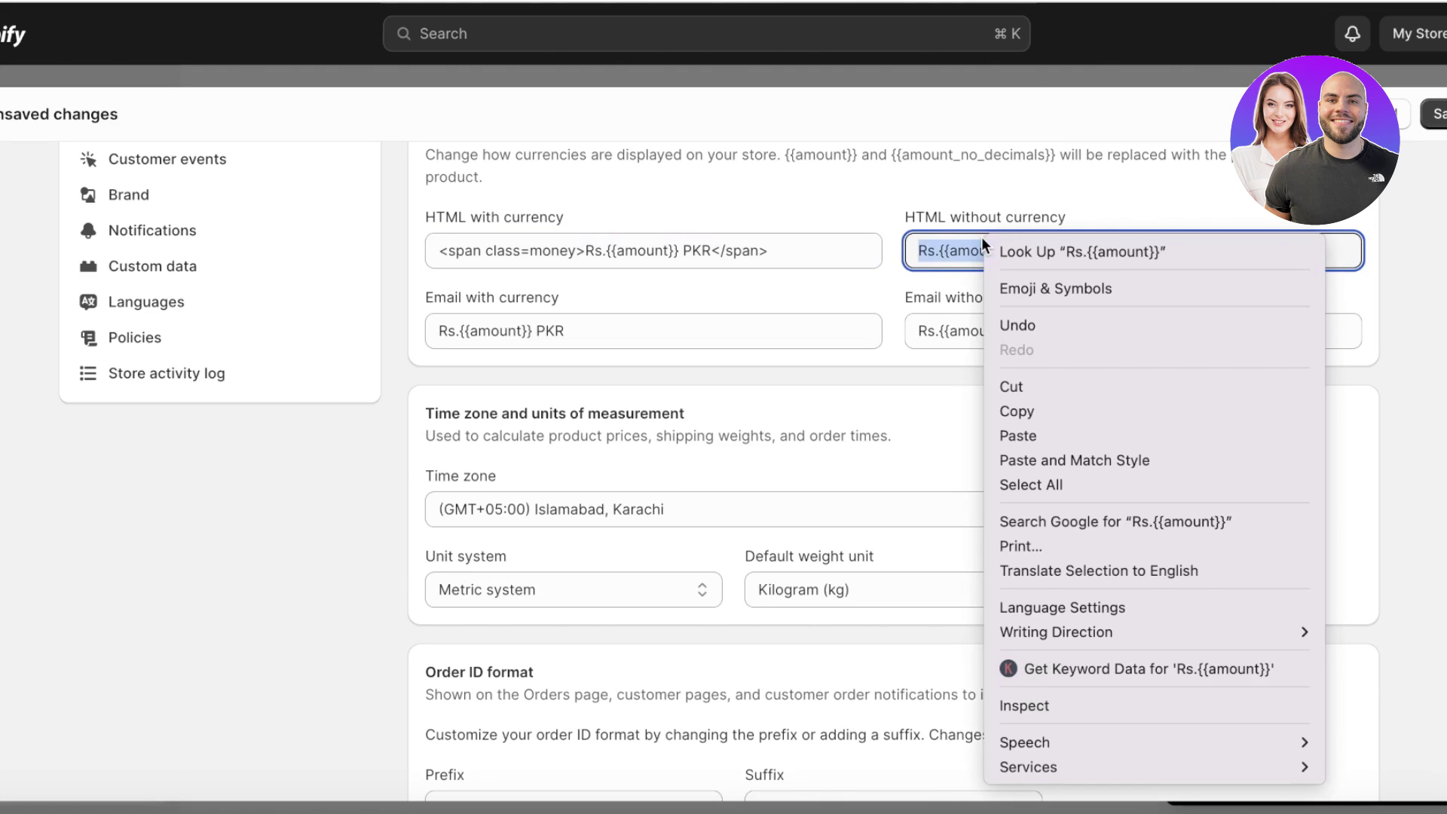
{"action": "left_click", "coordinate": [1033, 436]}
{"action": "scroll", "coordinate": [1079, 241], "scroll_direction": "up", "scroll_amount": 5}
{"action": "left_click", "coordinate": [614, 419]}
{"action": "left_click", "coordinate": [614, 423]}
{"action": "left_click", "coordinate": [1437, 114]}
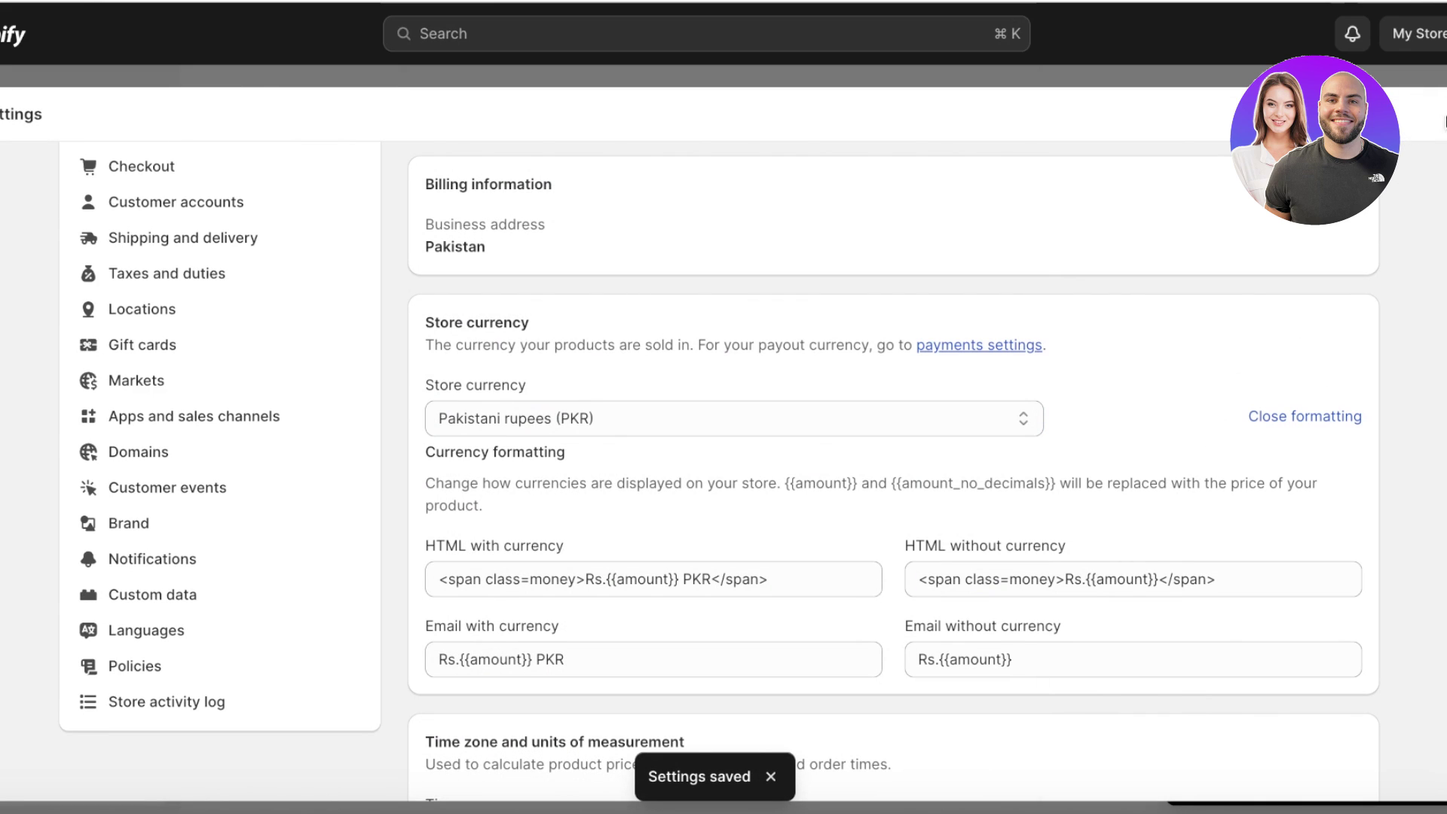
{"action": "left_click", "coordinate": [1440, 121]}
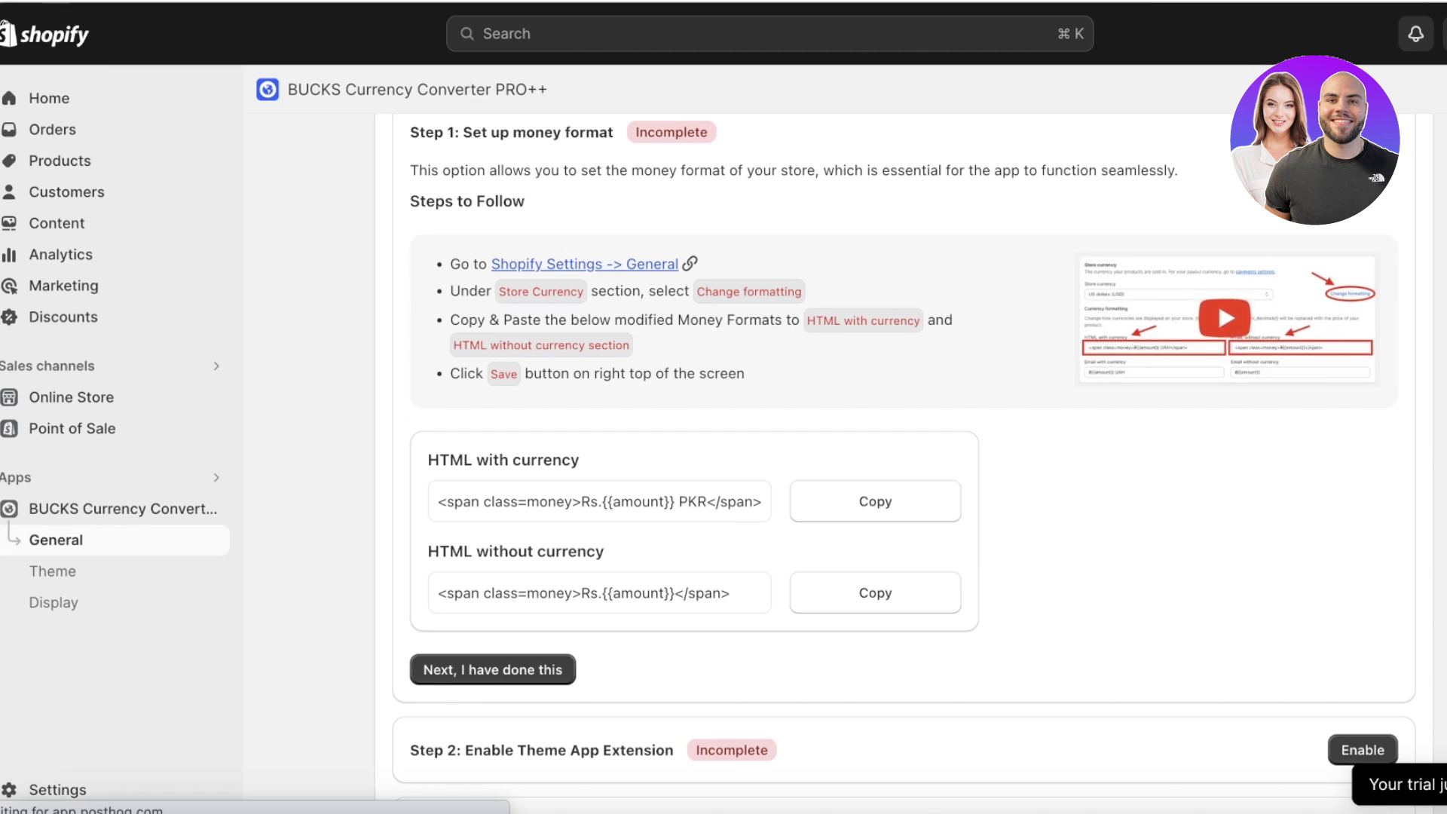
- Reload the BUCKS app and mark its Step 1 money format setup as done
{"action": "left_click", "coordinate": [63, 1]}
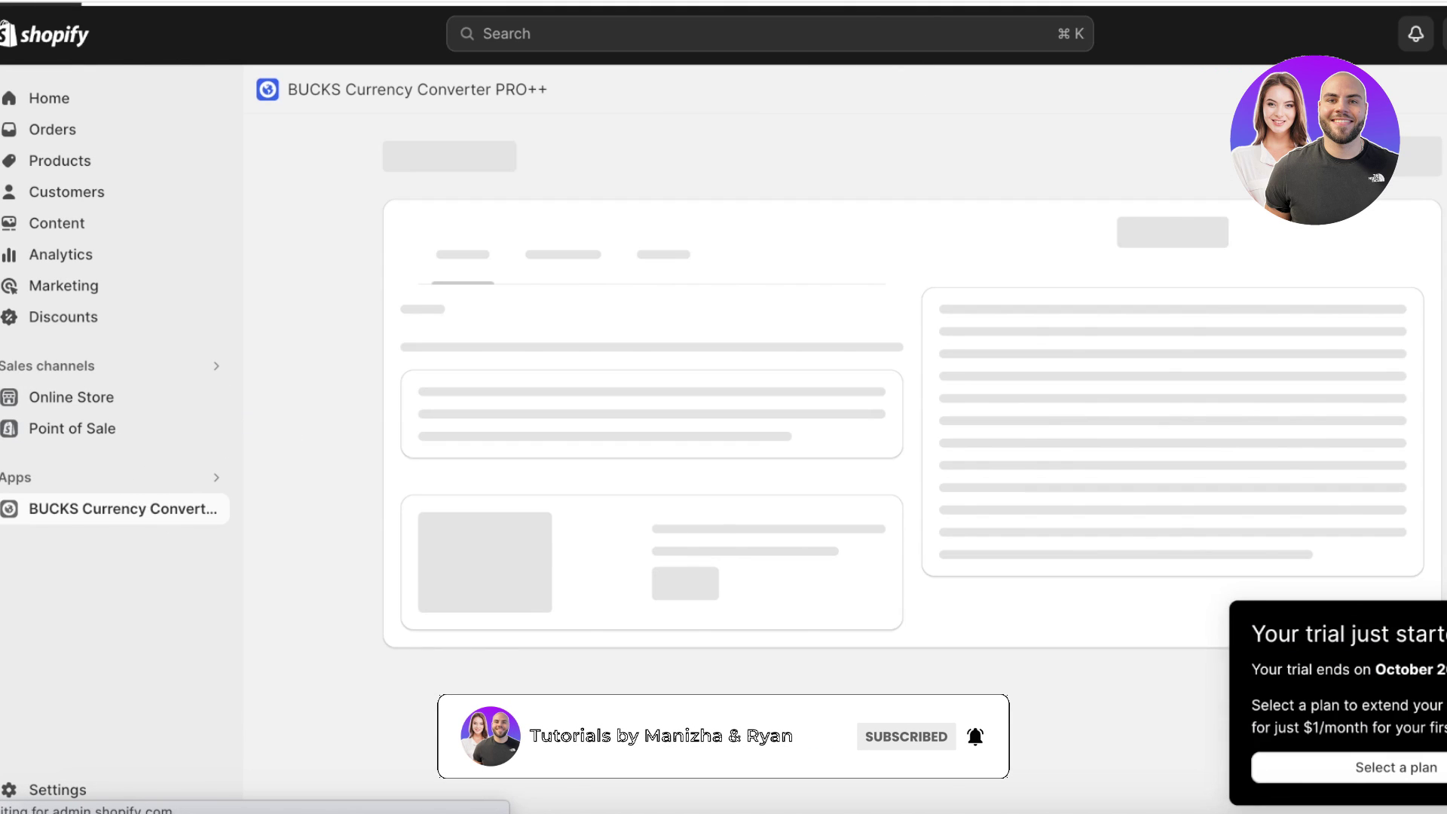
{"action": "left_click", "coordinate": [1373, 374]}
{"action": "scroll", "coordinate": [850, 488], "scroll_direction": "down", "scroll_amount": 5}
{"action": "left_click", "coordinate": [518, 424]}
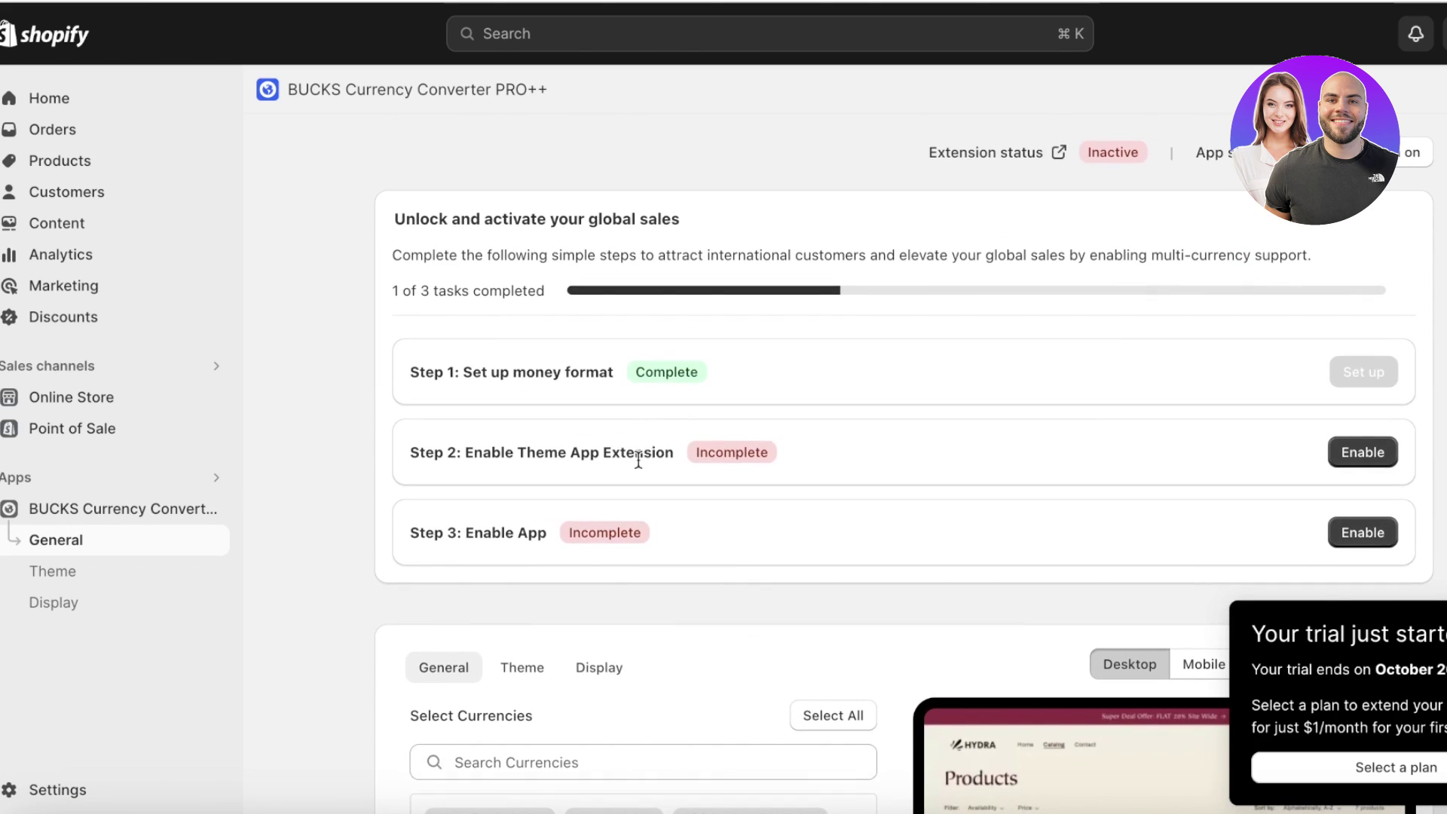
- Enable the Bucks app embed in the Dawn theme, save the theme, and mark the Theme App Extension step as done
{"action": "left_click", "coordinate": [1348, 455]}
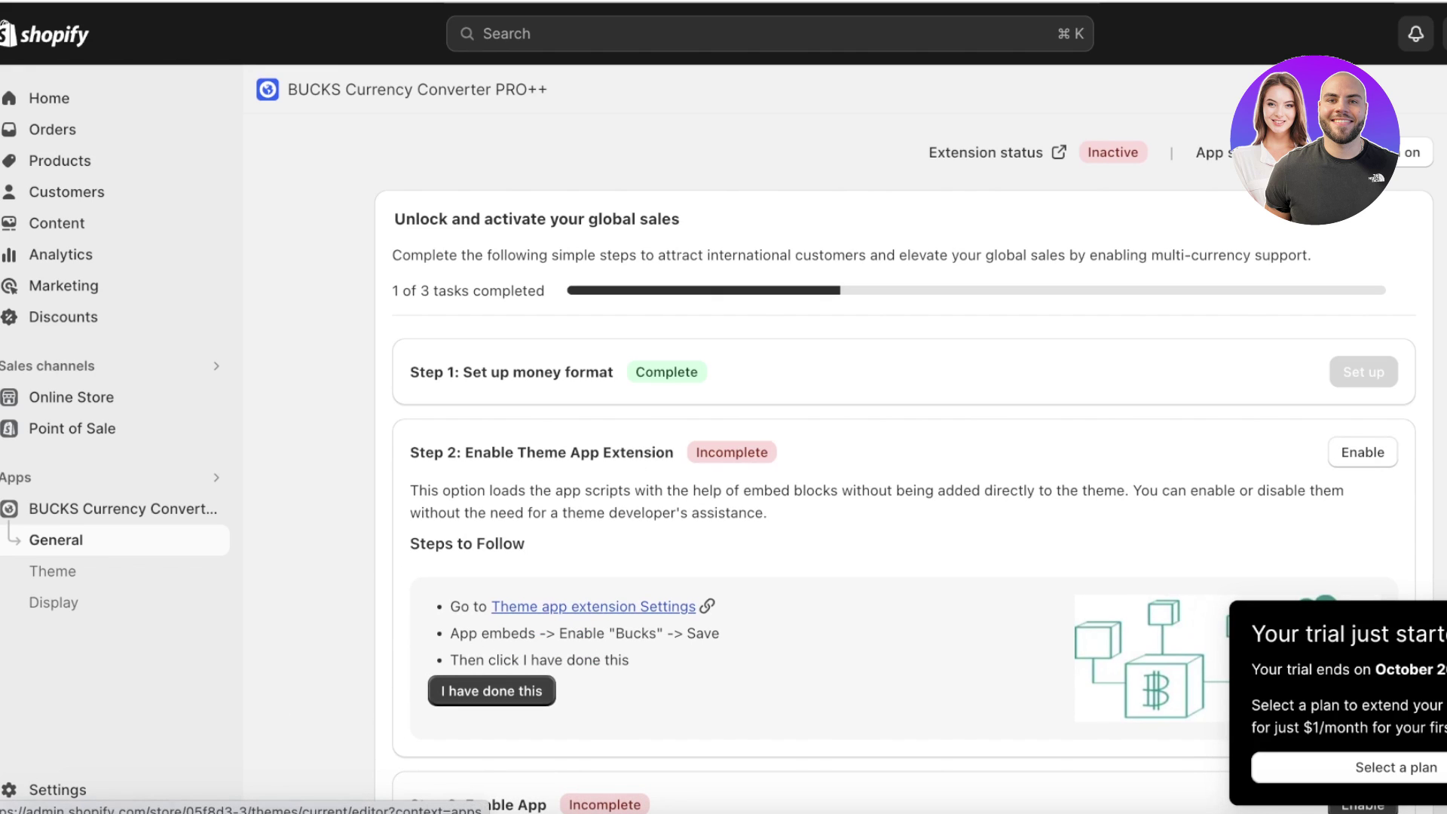
{"action": "left_click", "coordinate": [557, 616]}
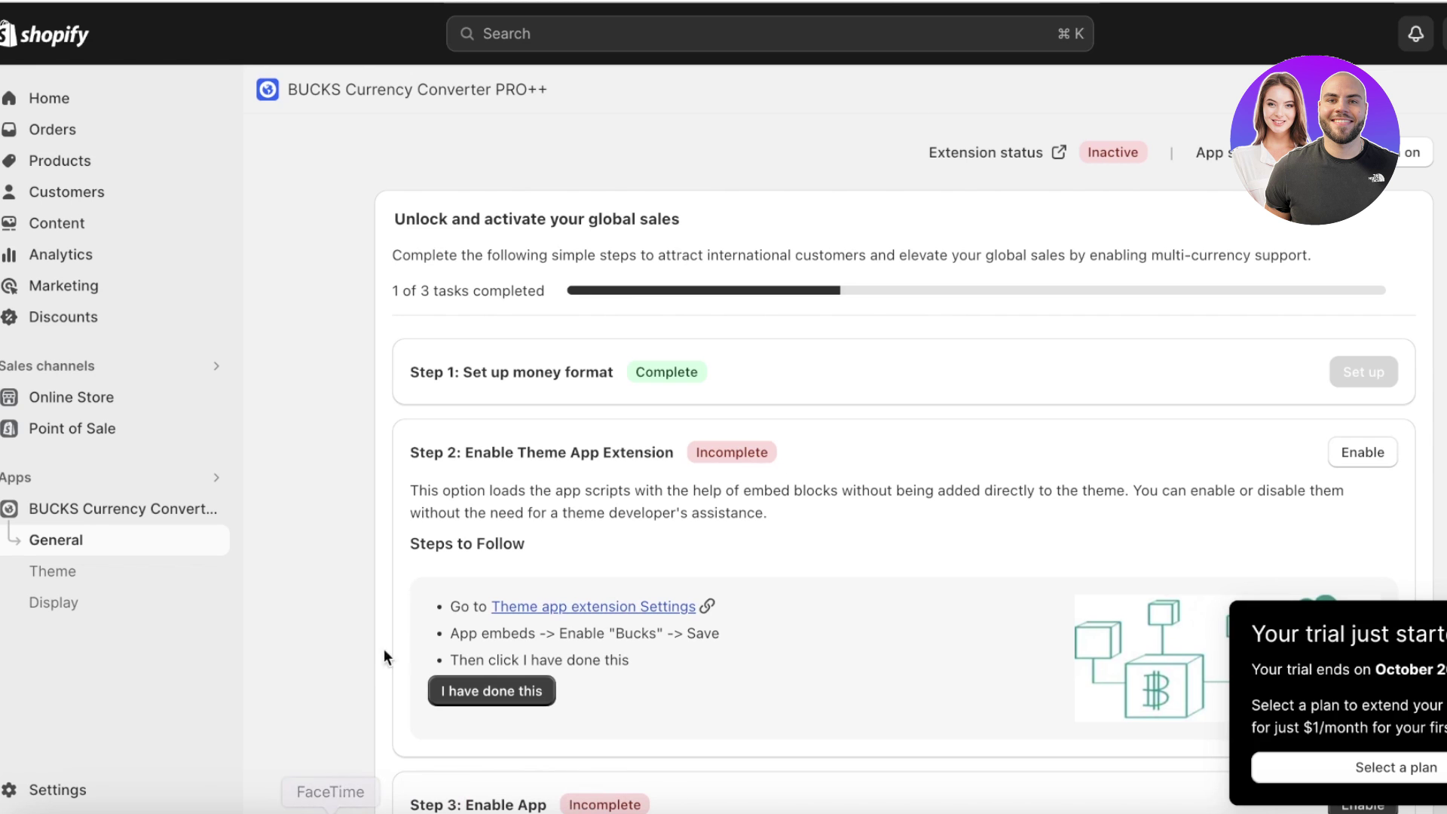
{"action": "left_click", "coordinate": [706, 608]}
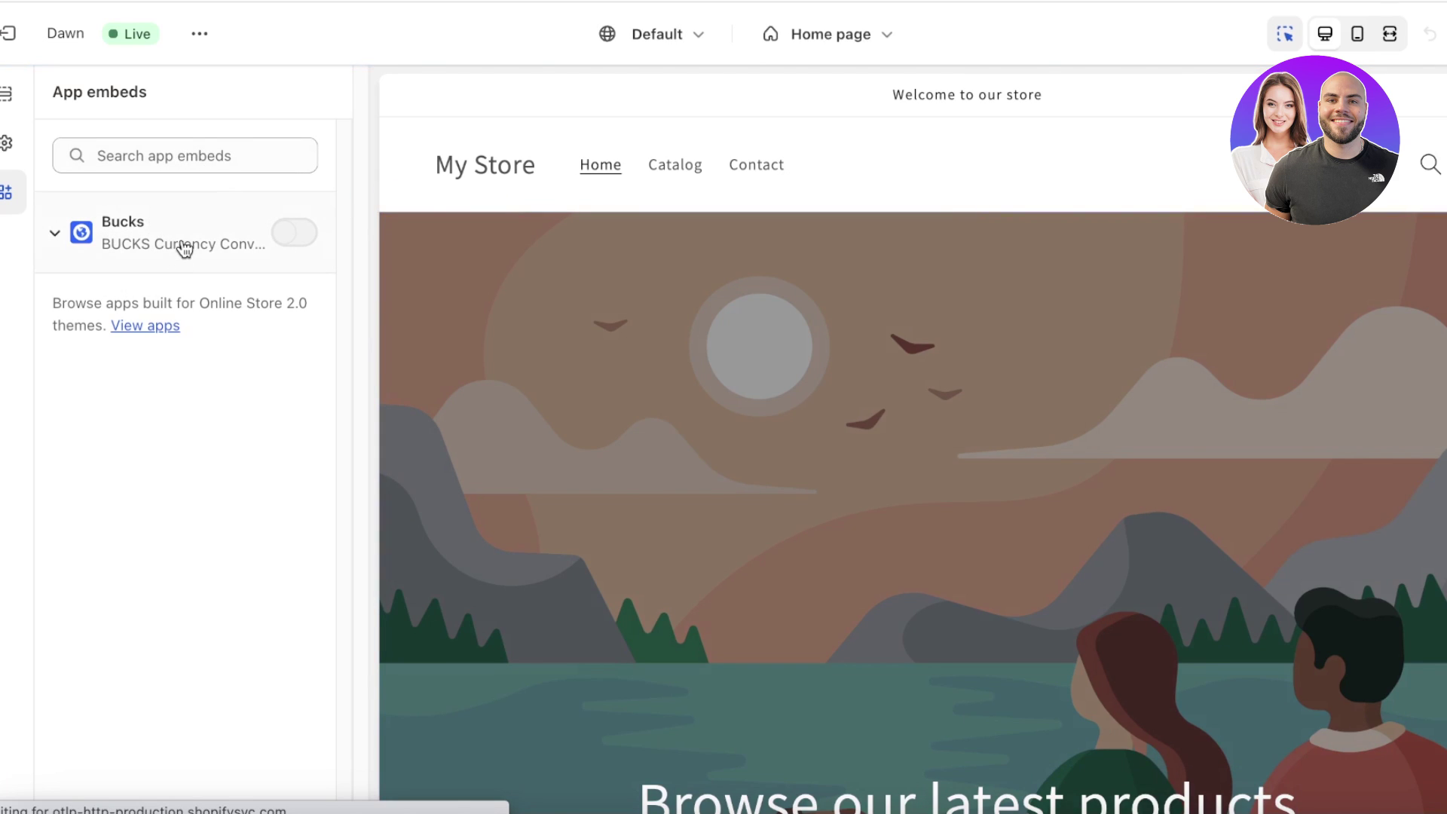
{"action": "left_click", "coordinate": [293, 238]}
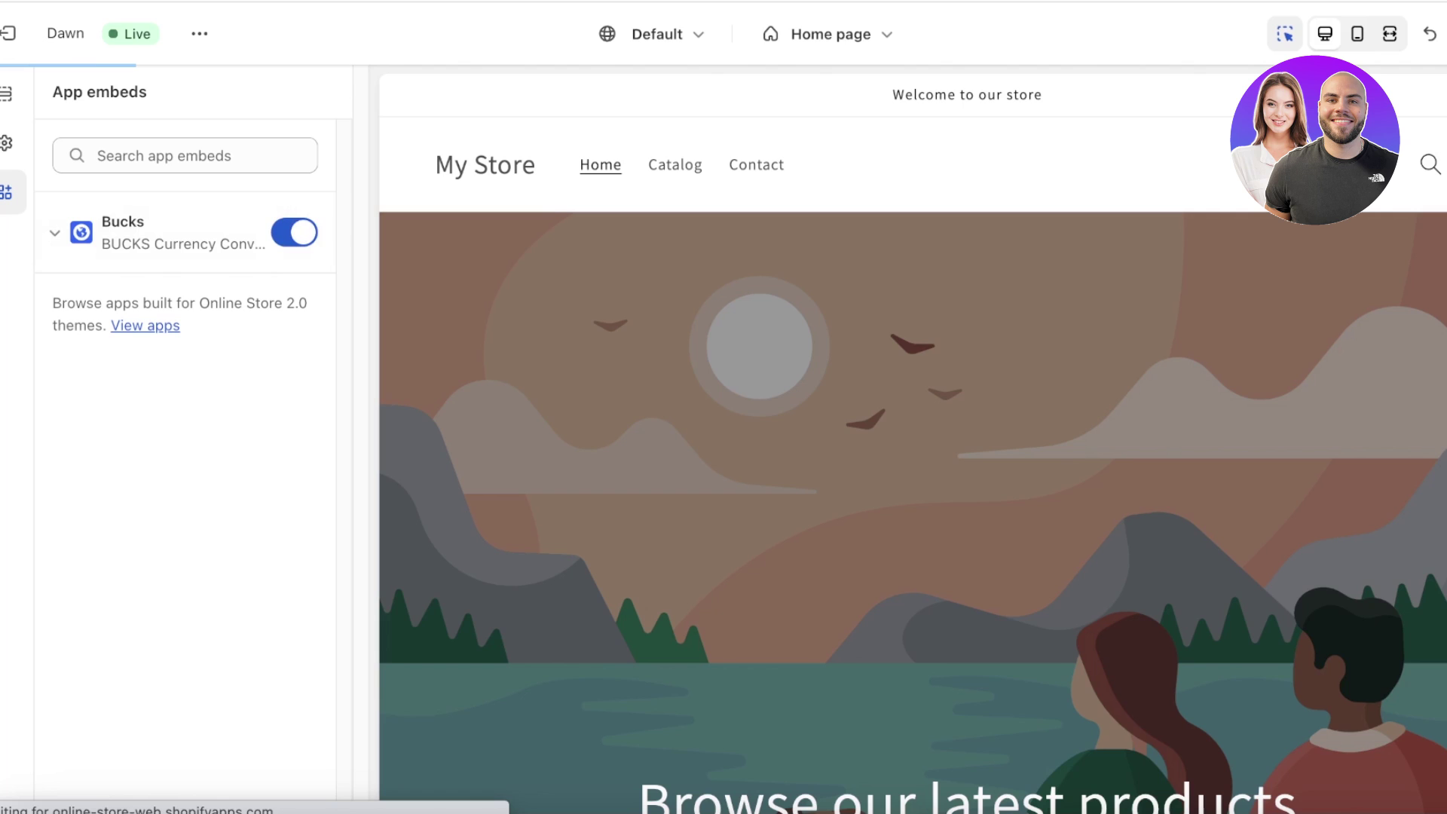
{"action": "key", "text": "ctrl+s"}
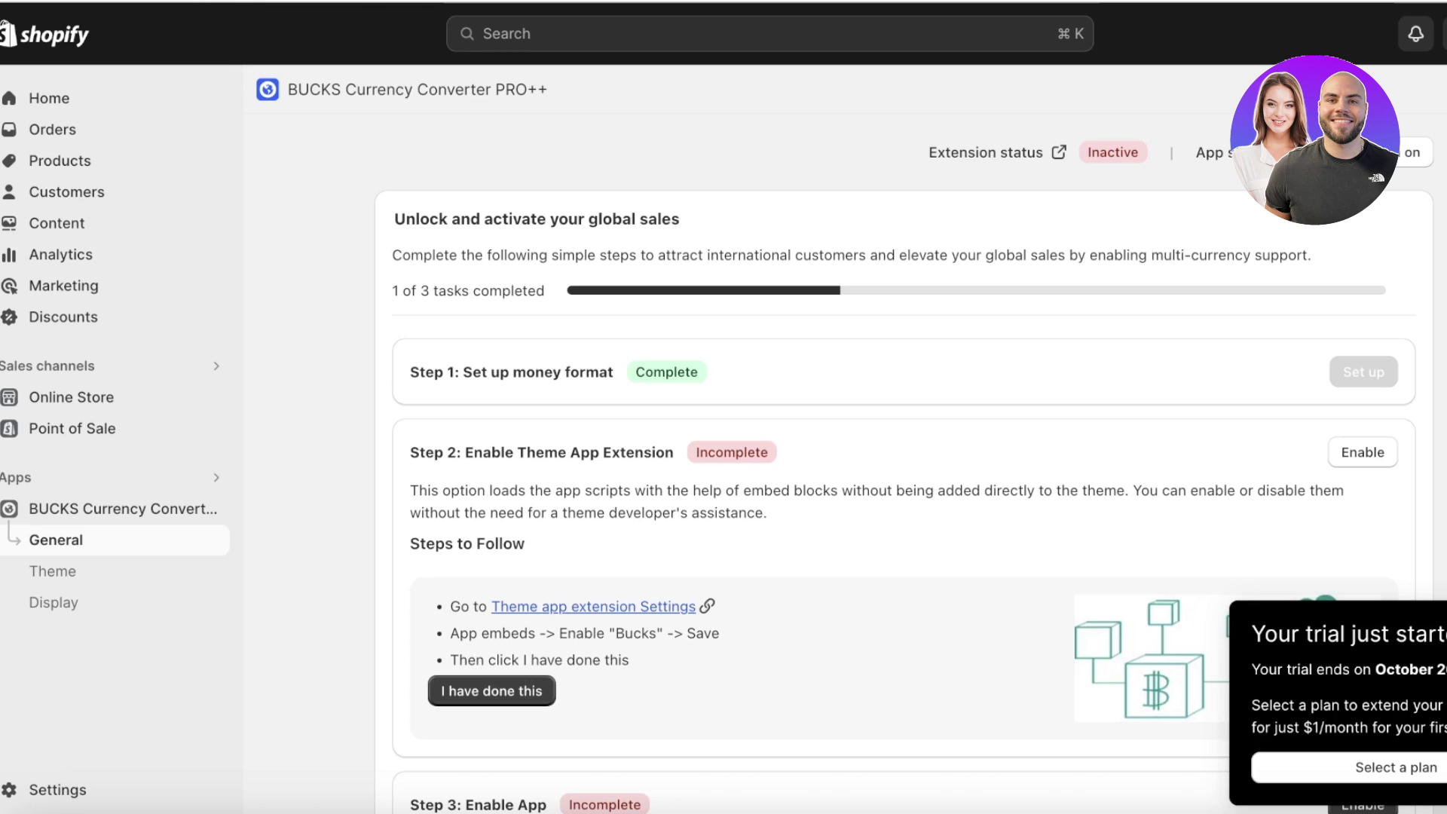
{"action": "scroll", "coordinate": [1046, 469], "scroll_direction": "down", "scroll_amount": 2}
{"action": "left_click", "coordinate": [455, 579]}
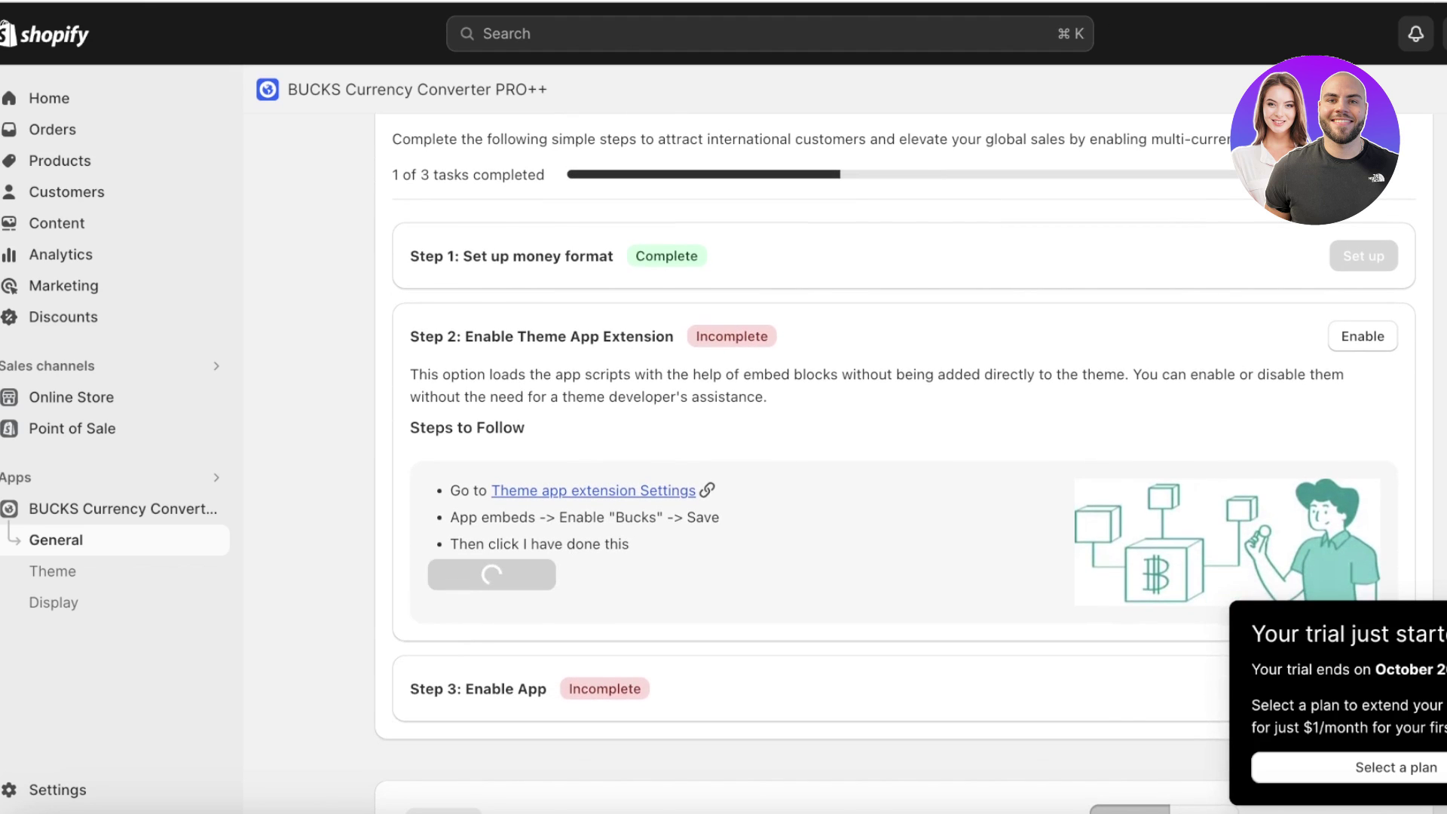
- Enable the BUCKS app through Step 3 of its setup checklist
{"action": "left_click", "coordinate": [1357, 532]}
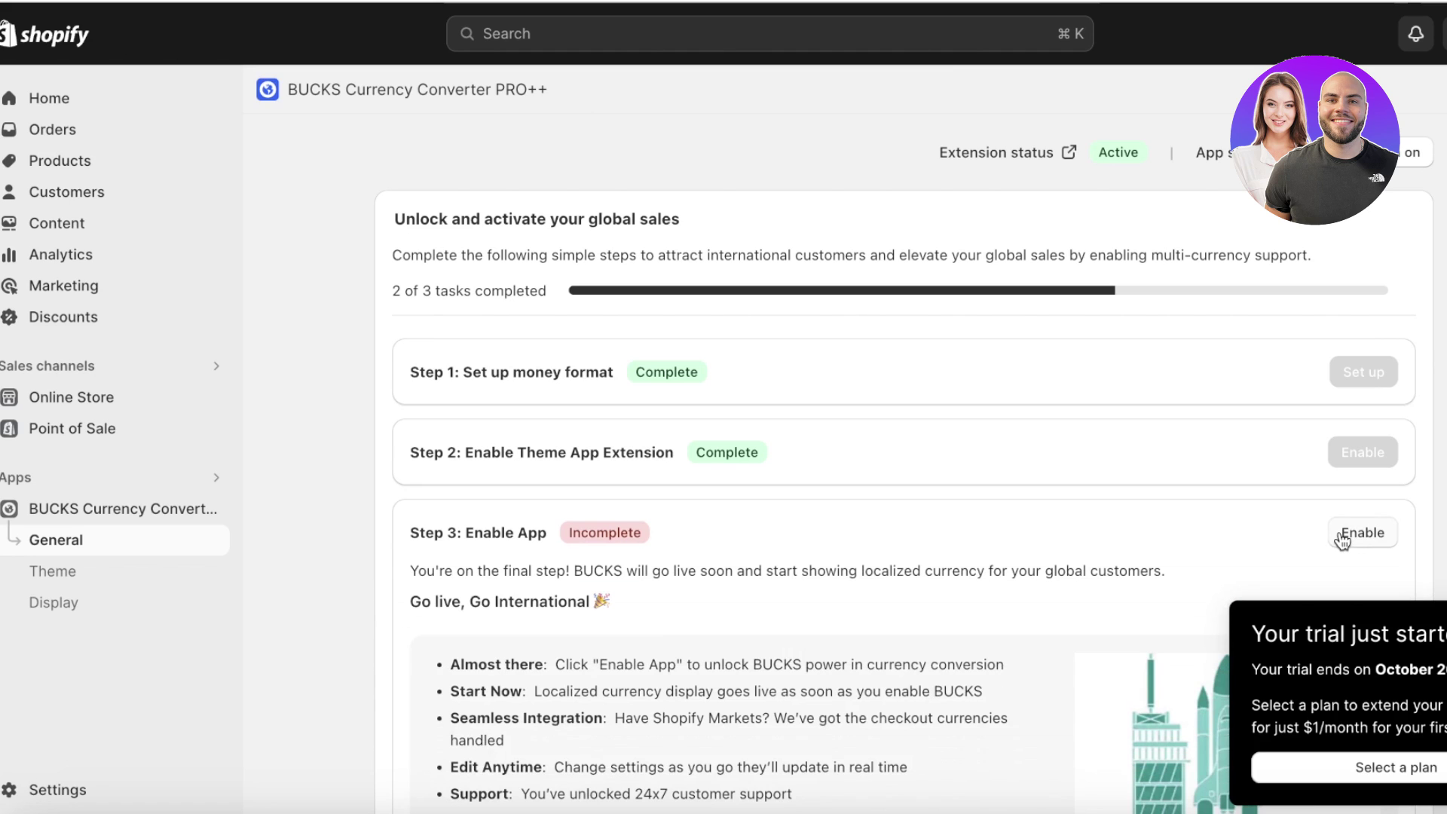
{"action": "scroll", "coordinate": [980, 528], "scroll_direction": "down", "scroll_amount": 3}
{"action": "left_click", "coordinate": [493, 656]}
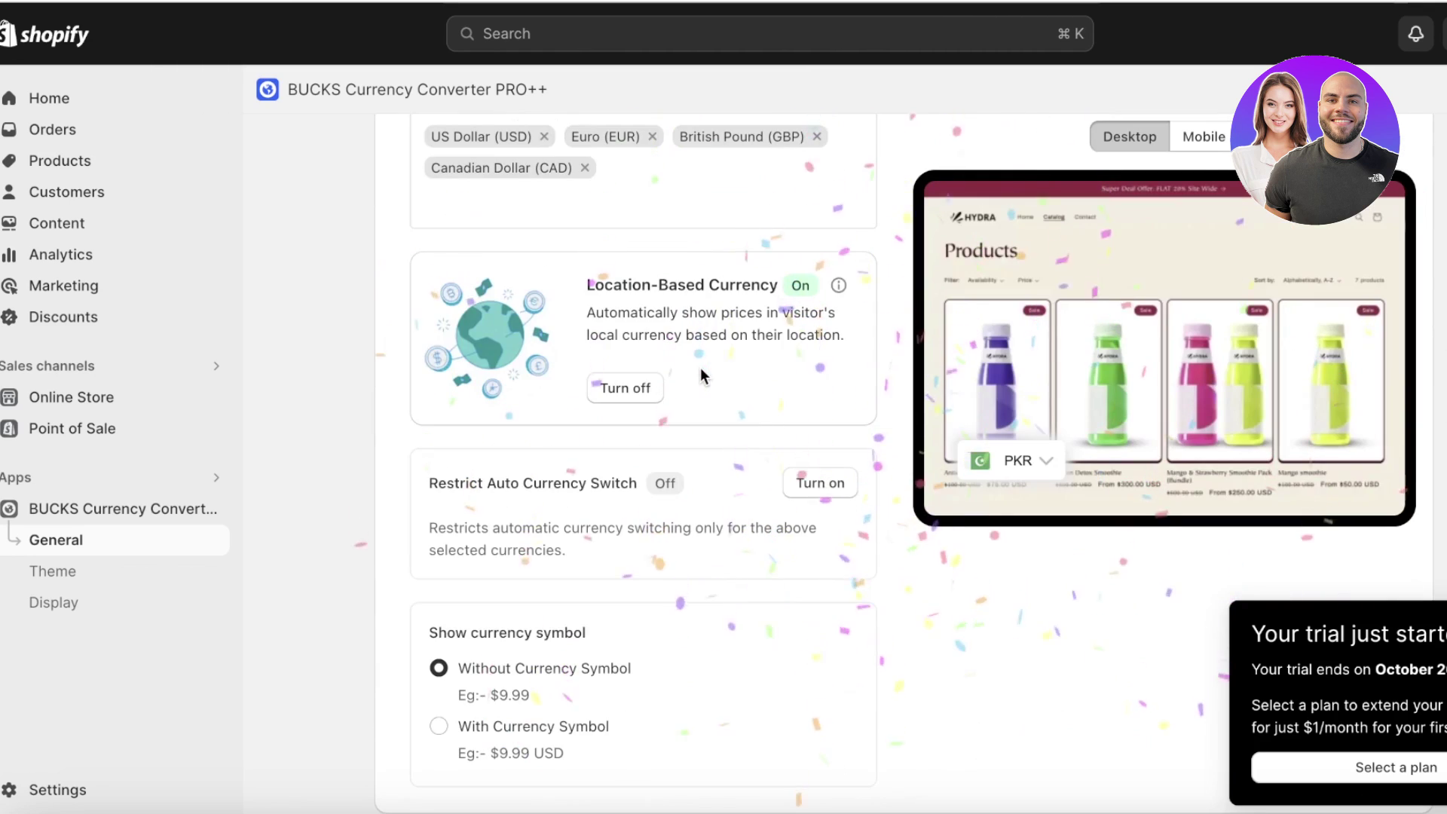
{"action": "scroll", "coordinate": [658, 422], "scroll_direction": "up", "scroll_amount": 3}
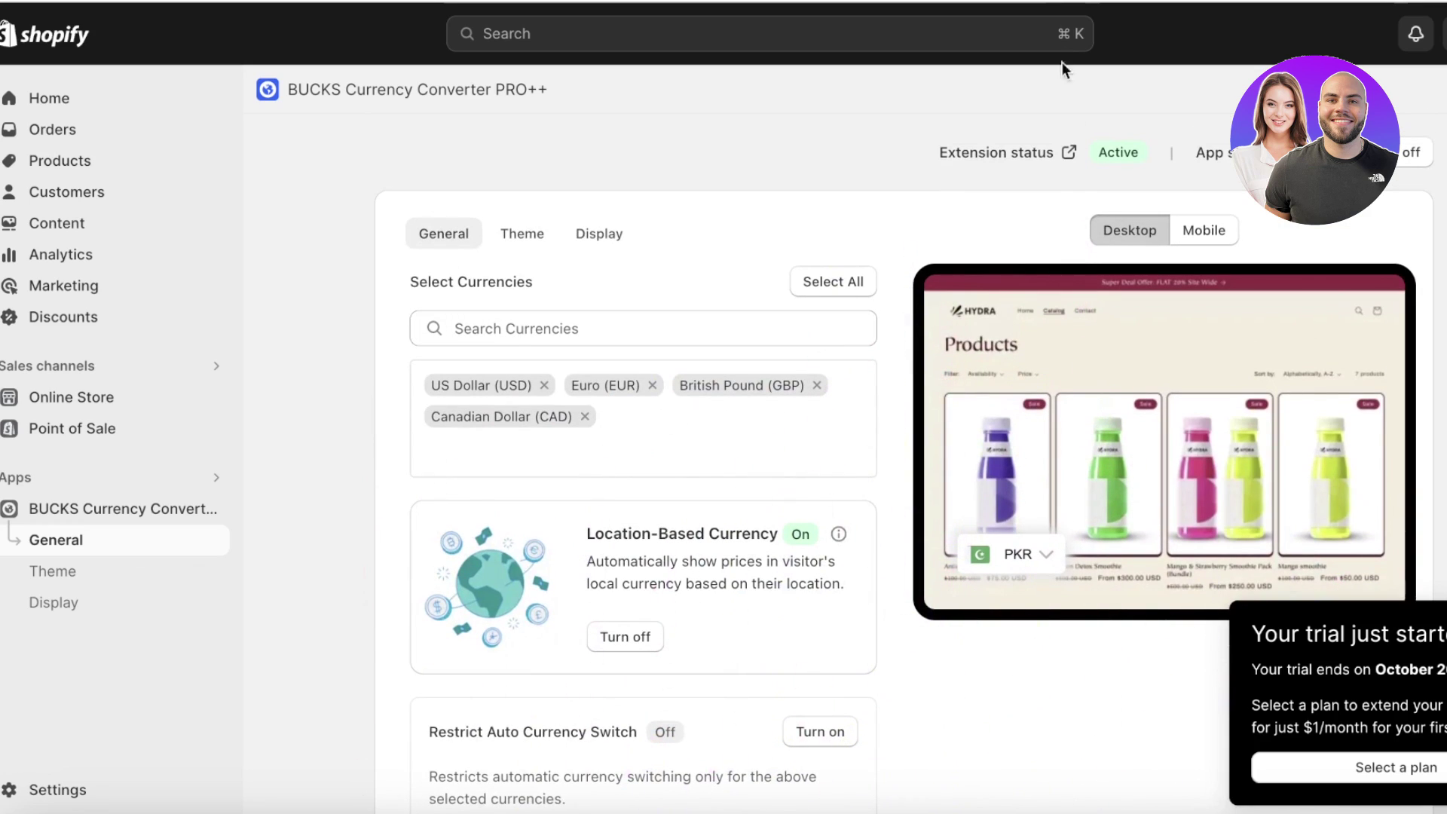
- Preview the Sample product on the online store to check its price and currency switcher, and return to the product list
{"action": "left_click", "coordinate": [66, 104]}
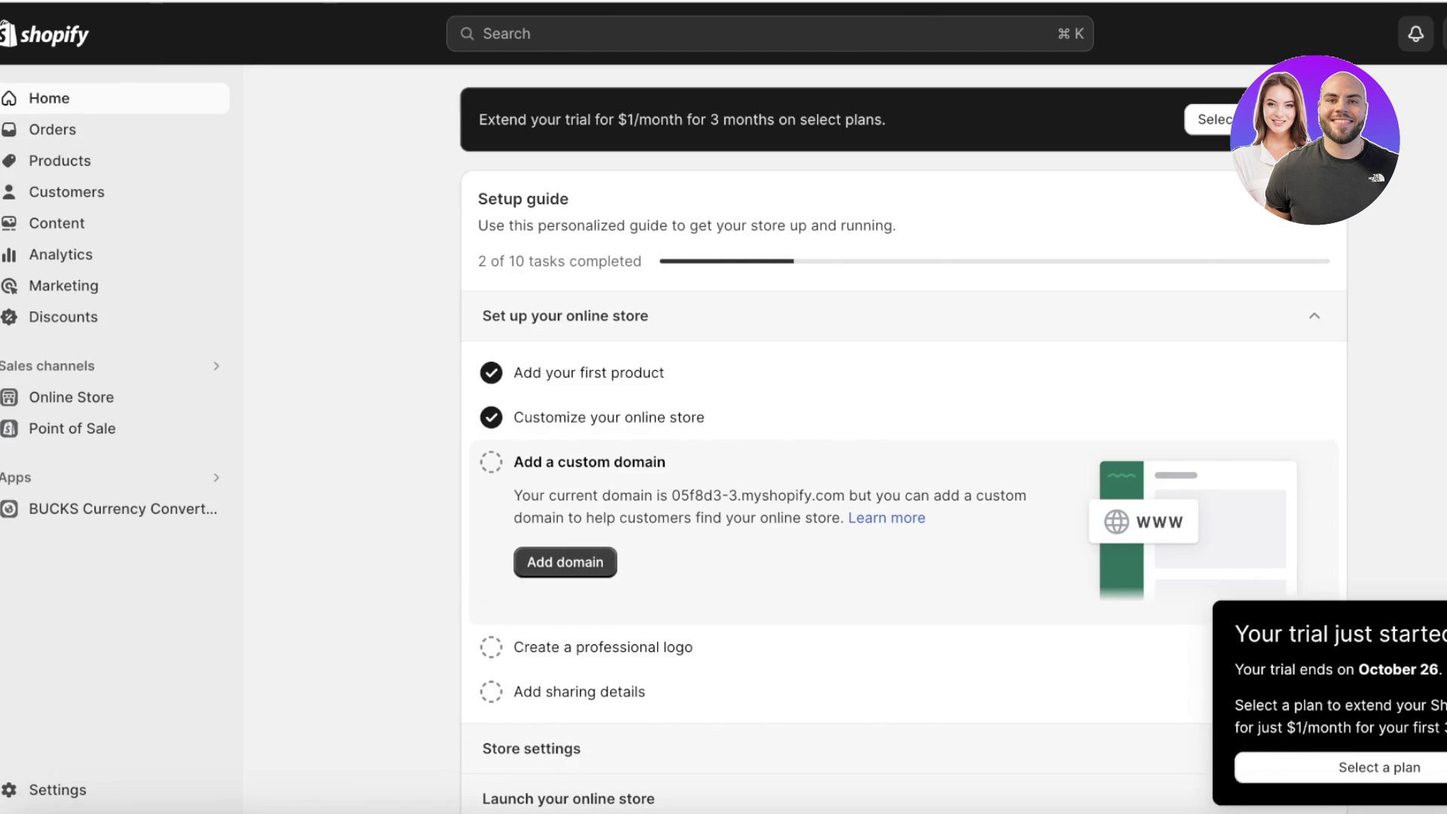
{"action": "left_click", "coordinate": [114, 172]}
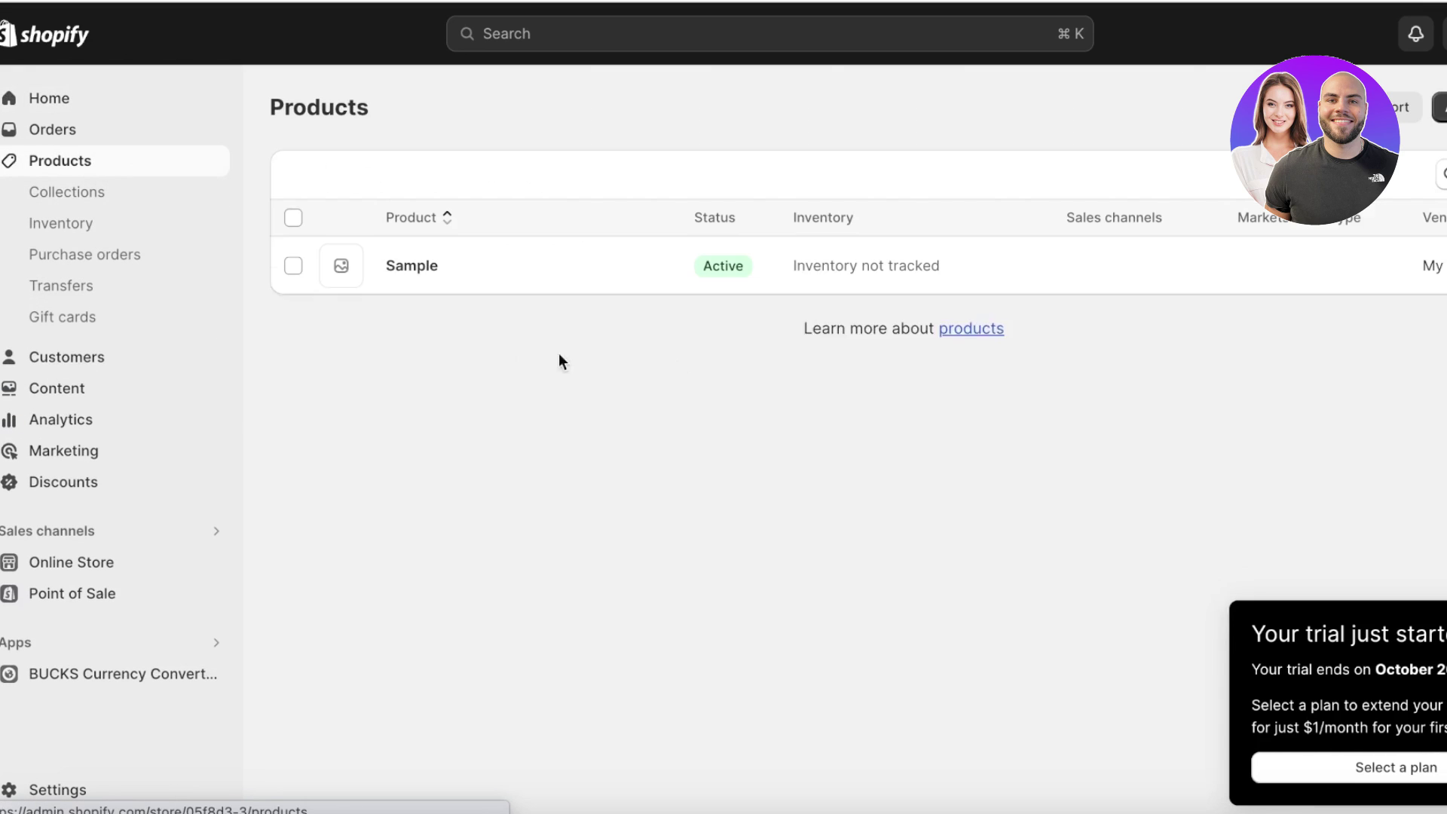
{"action": "mouse_move", "coordinate": [523, 285]}
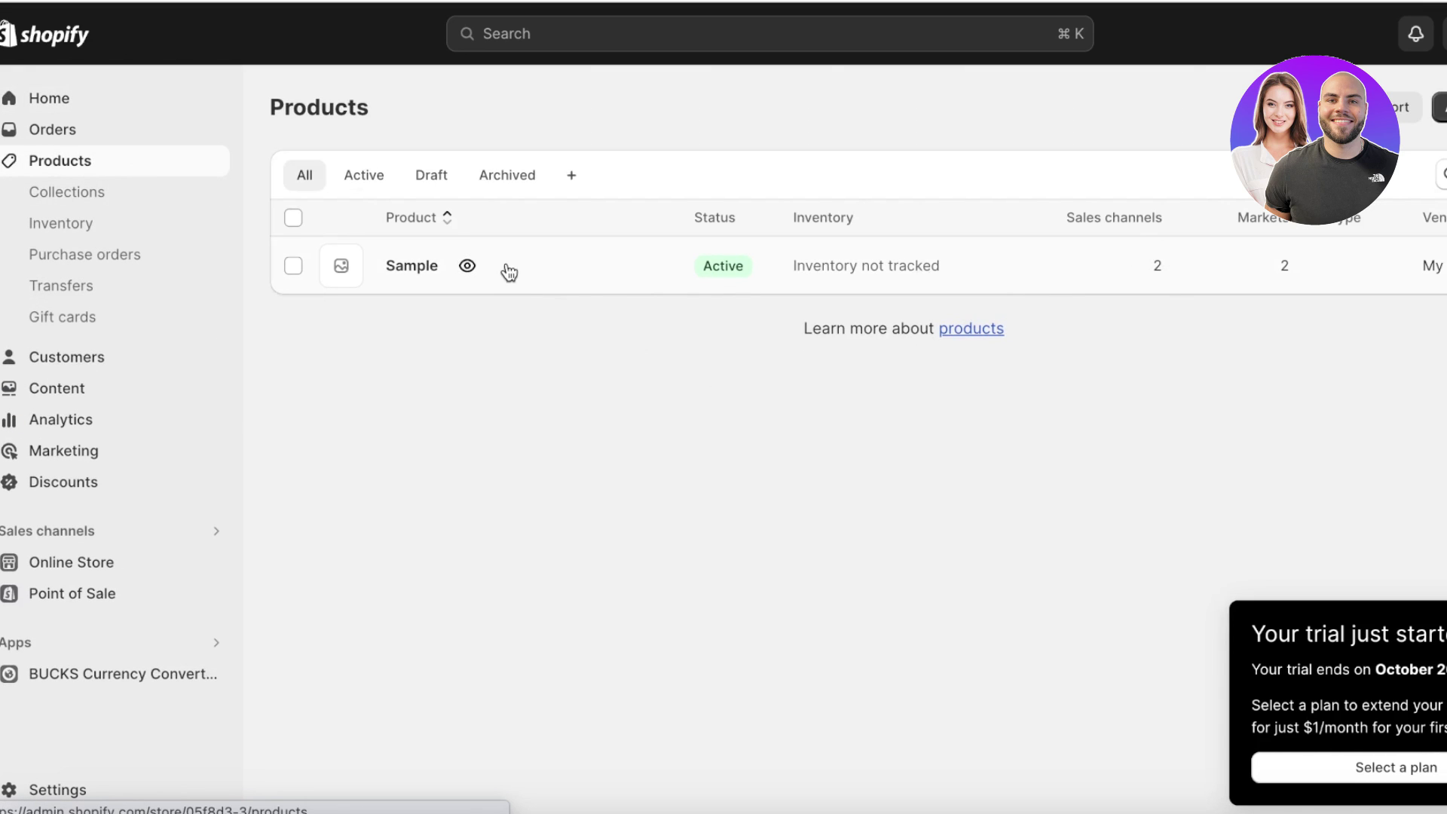
{"action": "left_click", "coordinate": [467, 265]}
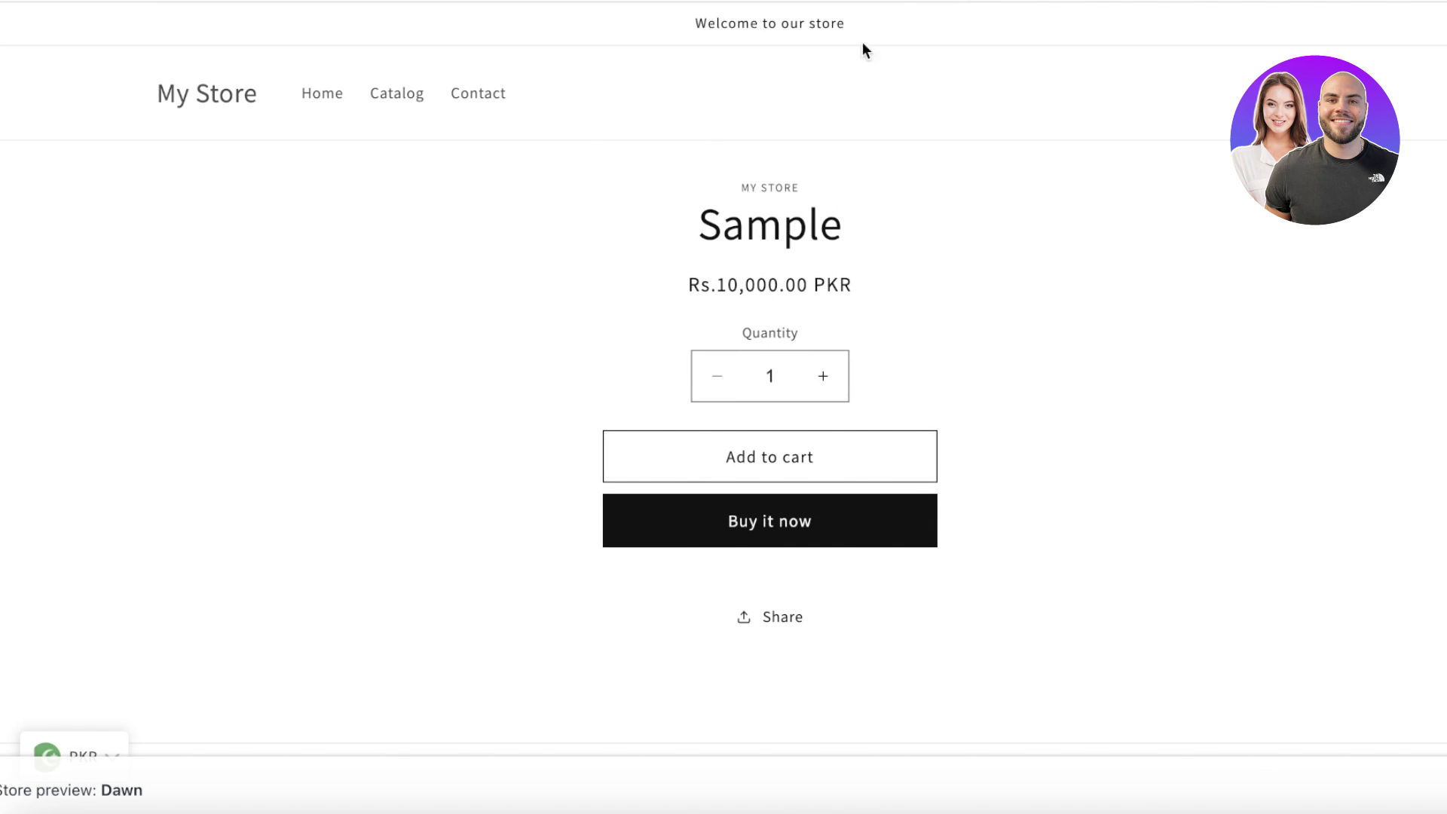
{"action": "key", "text": "ctrl+w"}
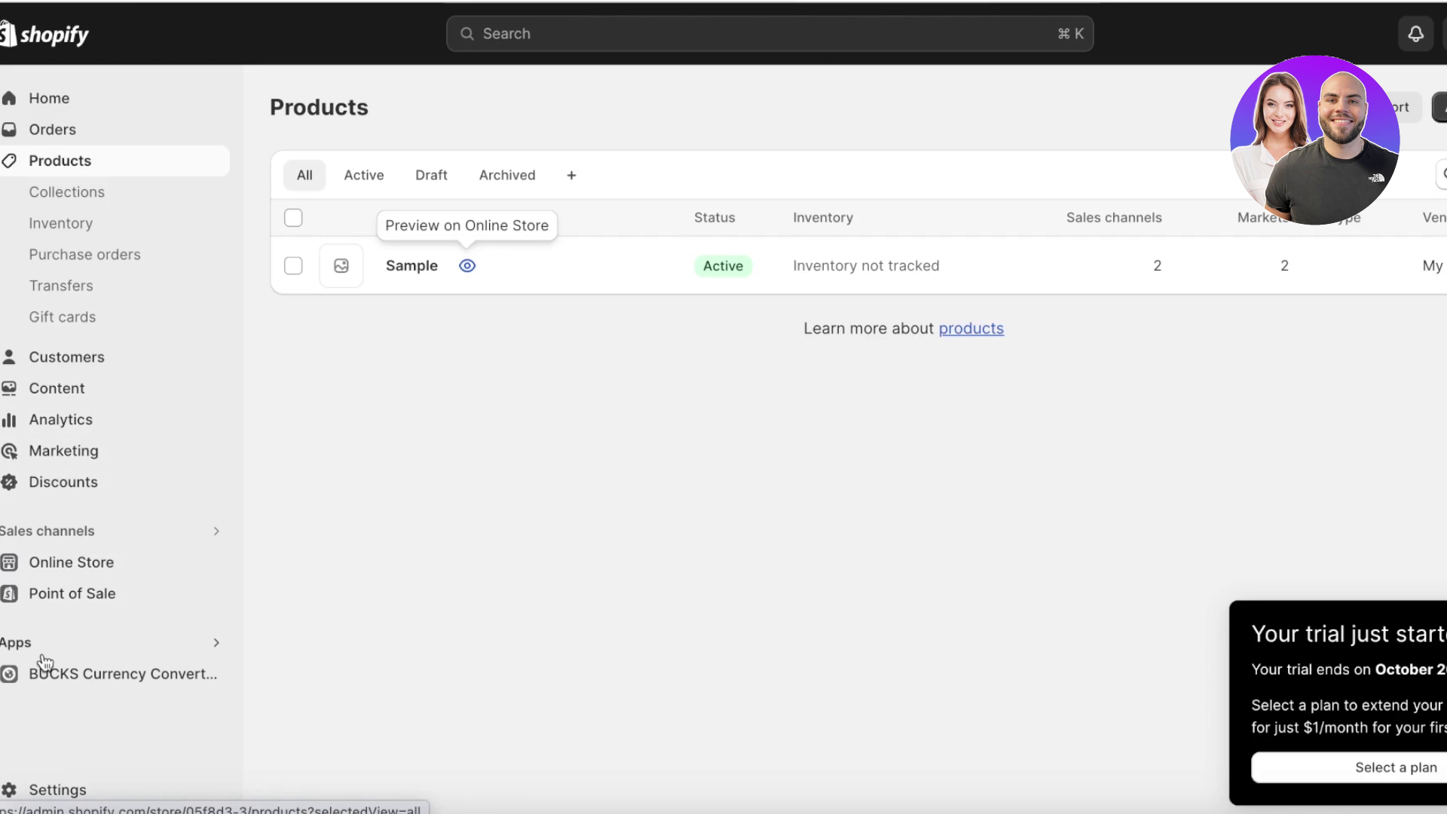
- Open the BUCKS app's general settings and set prices to show With Currency Symbol
{"action": "left_click", "coordinate": [67, 678]}
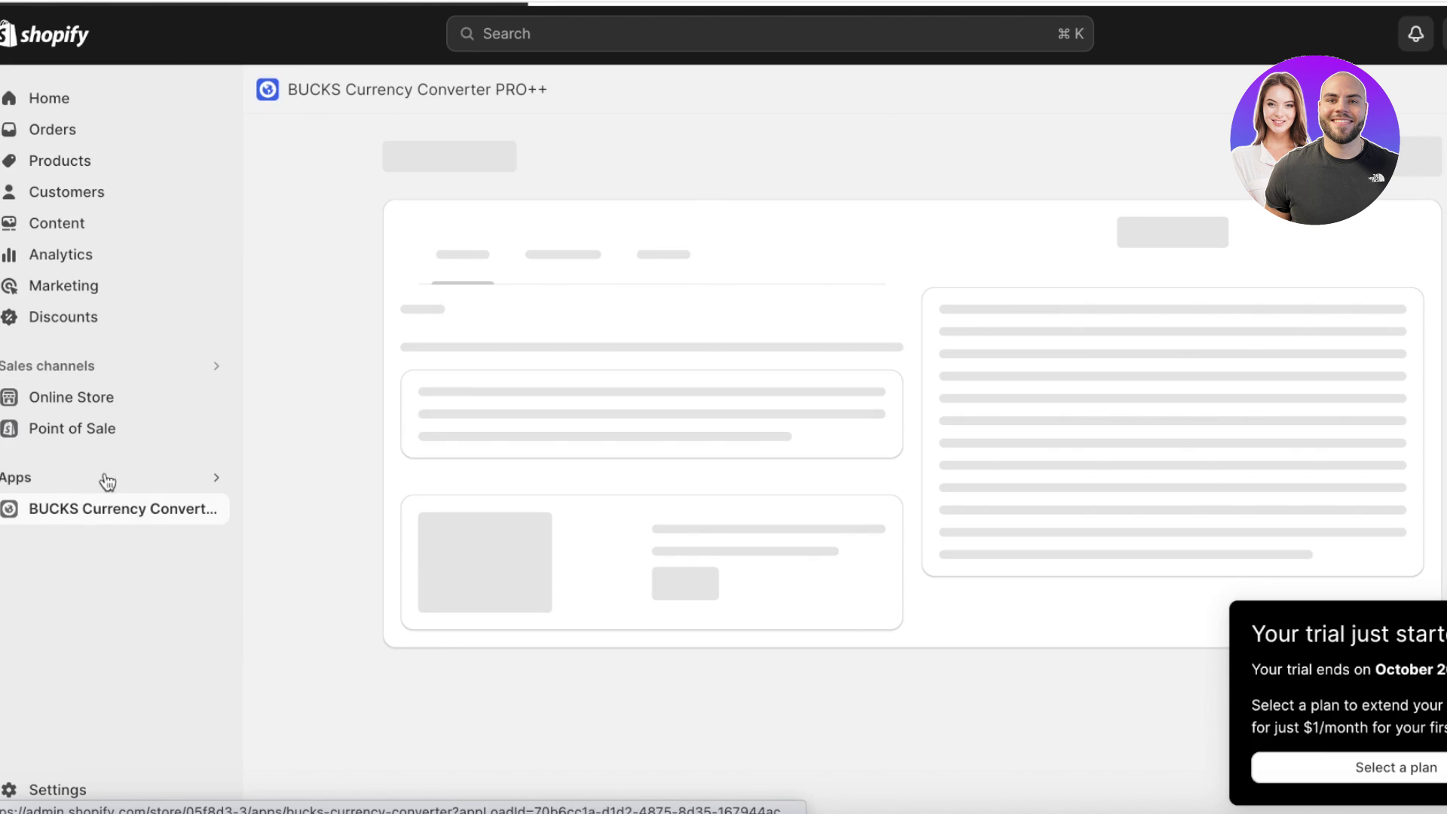
{"action": "scroll", "coordinate": [446, 249], "scroll_direction": "down", "scroll_amount": 3}
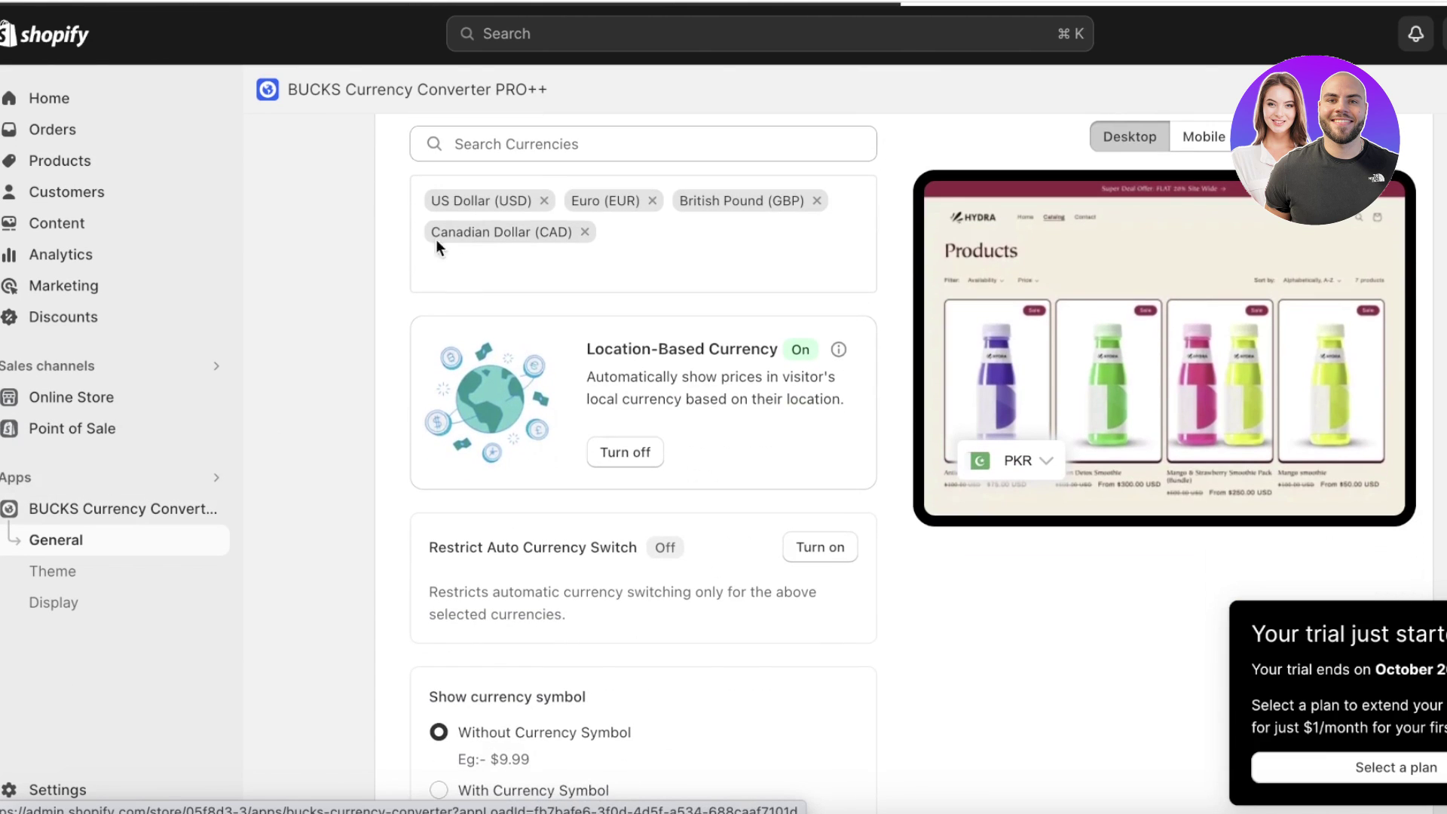
{"action": "scroll", "coordinate": [427, 211], "scroll_direction": "up", "scroll_amount": 1}
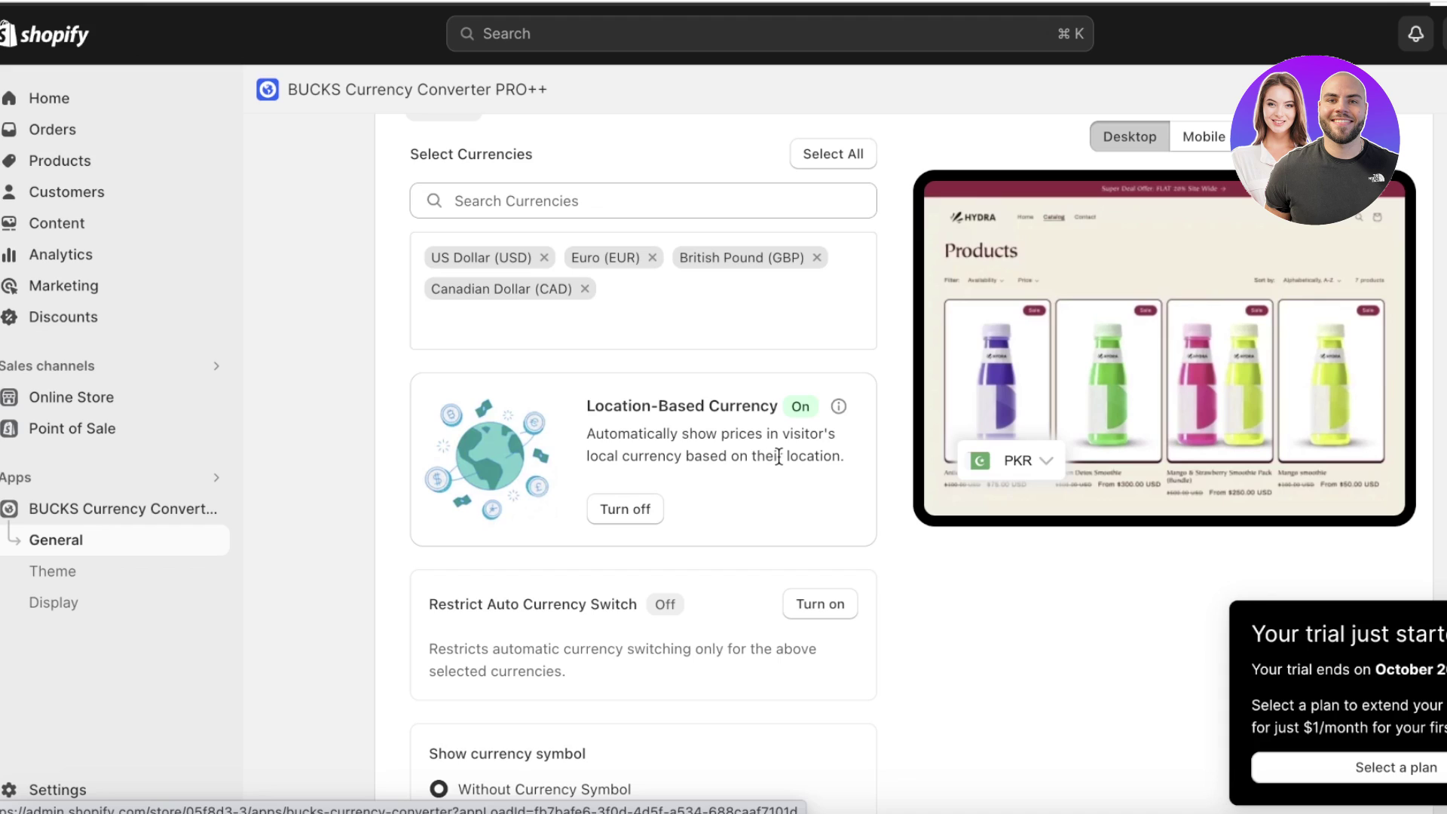
{"action": "scroll", "coordinate": [362, 633], "scroll_direction": "down", "scroll_amount": 1}
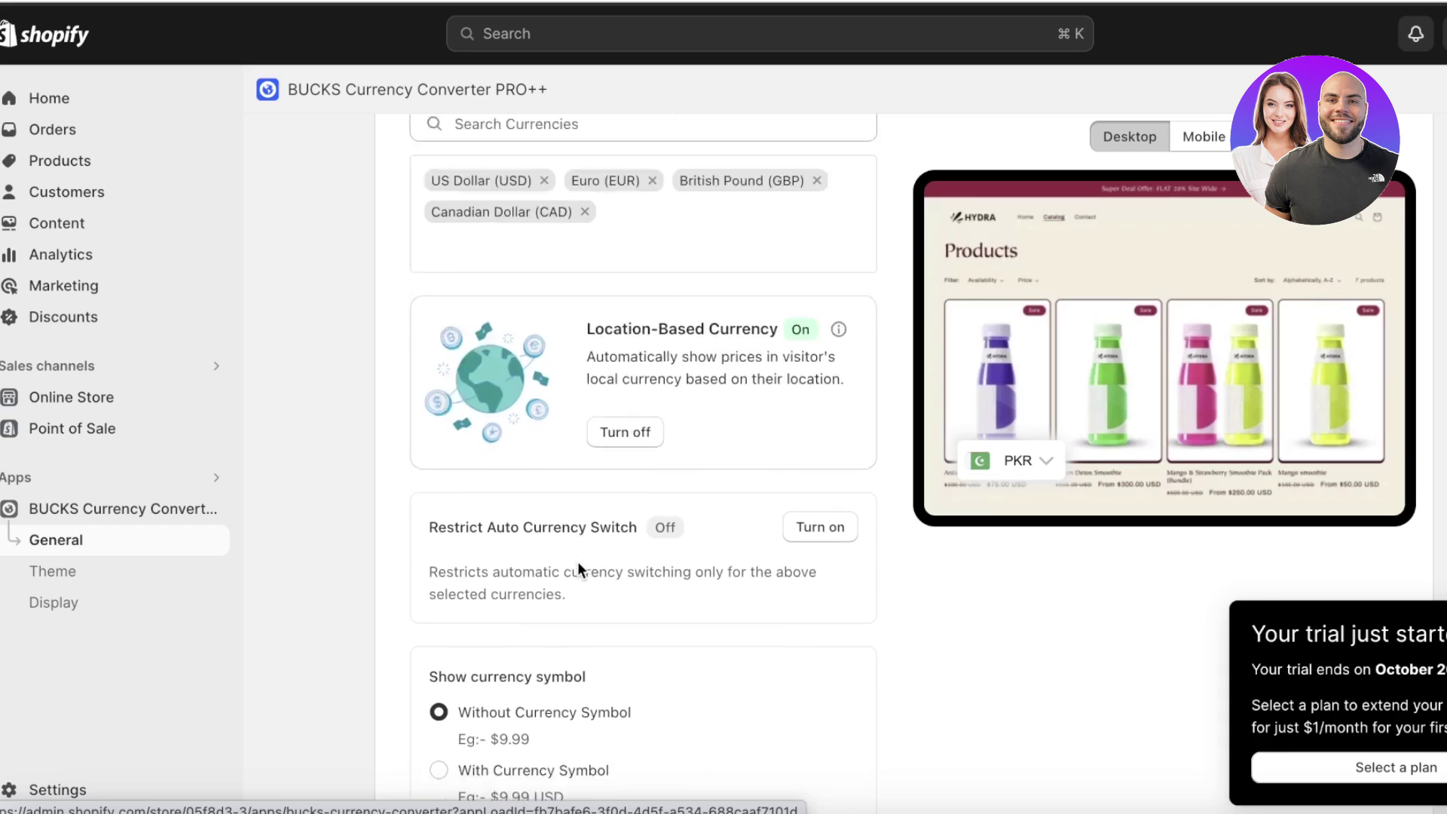
{"action": "scroll", "coordinate": [578, 562], "scroll_direction": "down", "scroll_amount": 5}
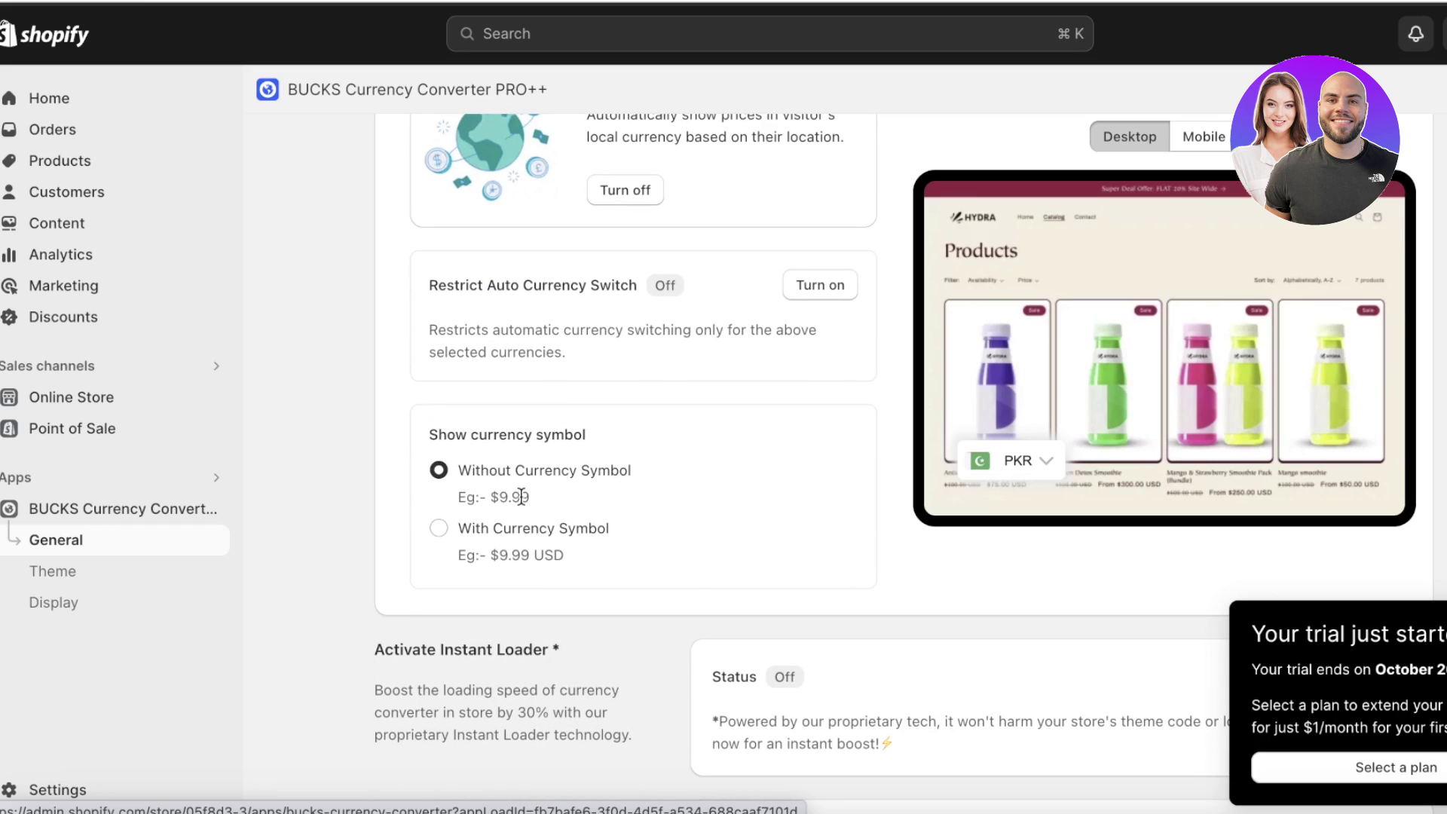
{"action": "left_click", "coordinate": [462, 528]}
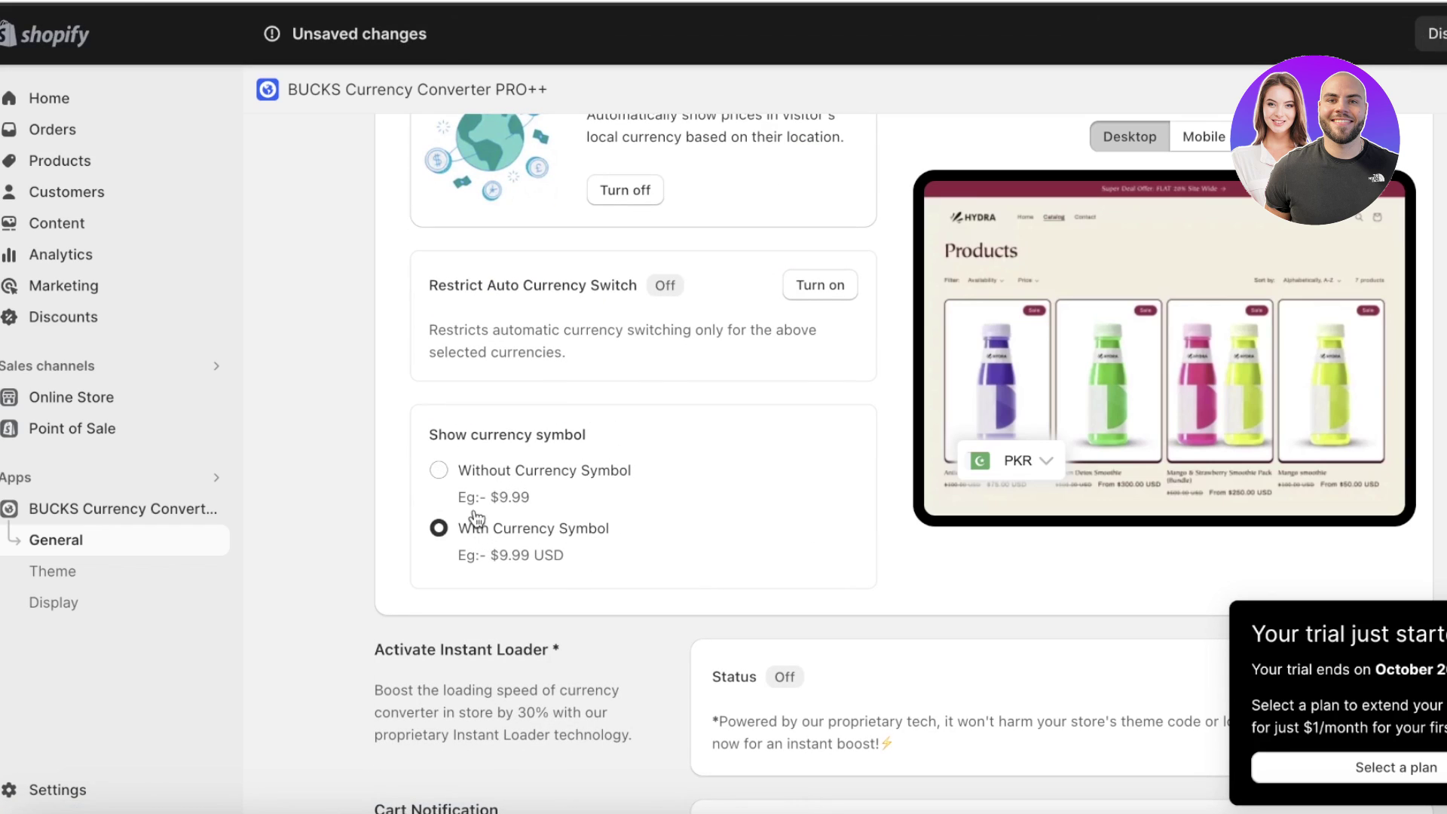
- Turn on the Instant Loader and the Cart Notification
{"action": "scroll", "coordinate": [567, 445], "scroll_direction": "down", "scroll_amount": 5}
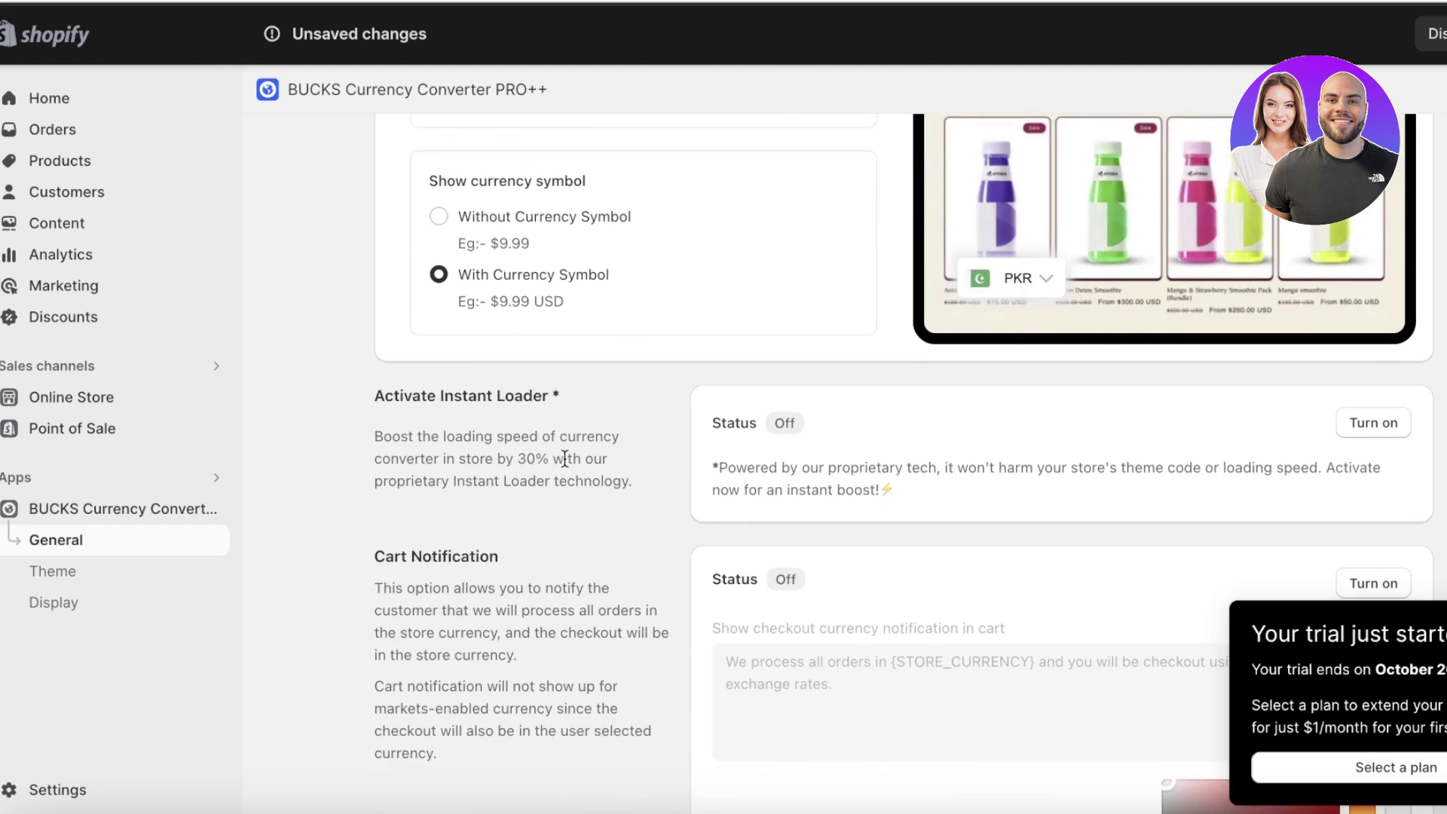
{"action": "left_click", "coordinate": [1390, 432]}
{"action": "scroll", "coordinate": [1390, 431], "scroll_direction": "down", "scroll_amount": 5}
{"action": "left_click", "coordinate": [1382, 360]}
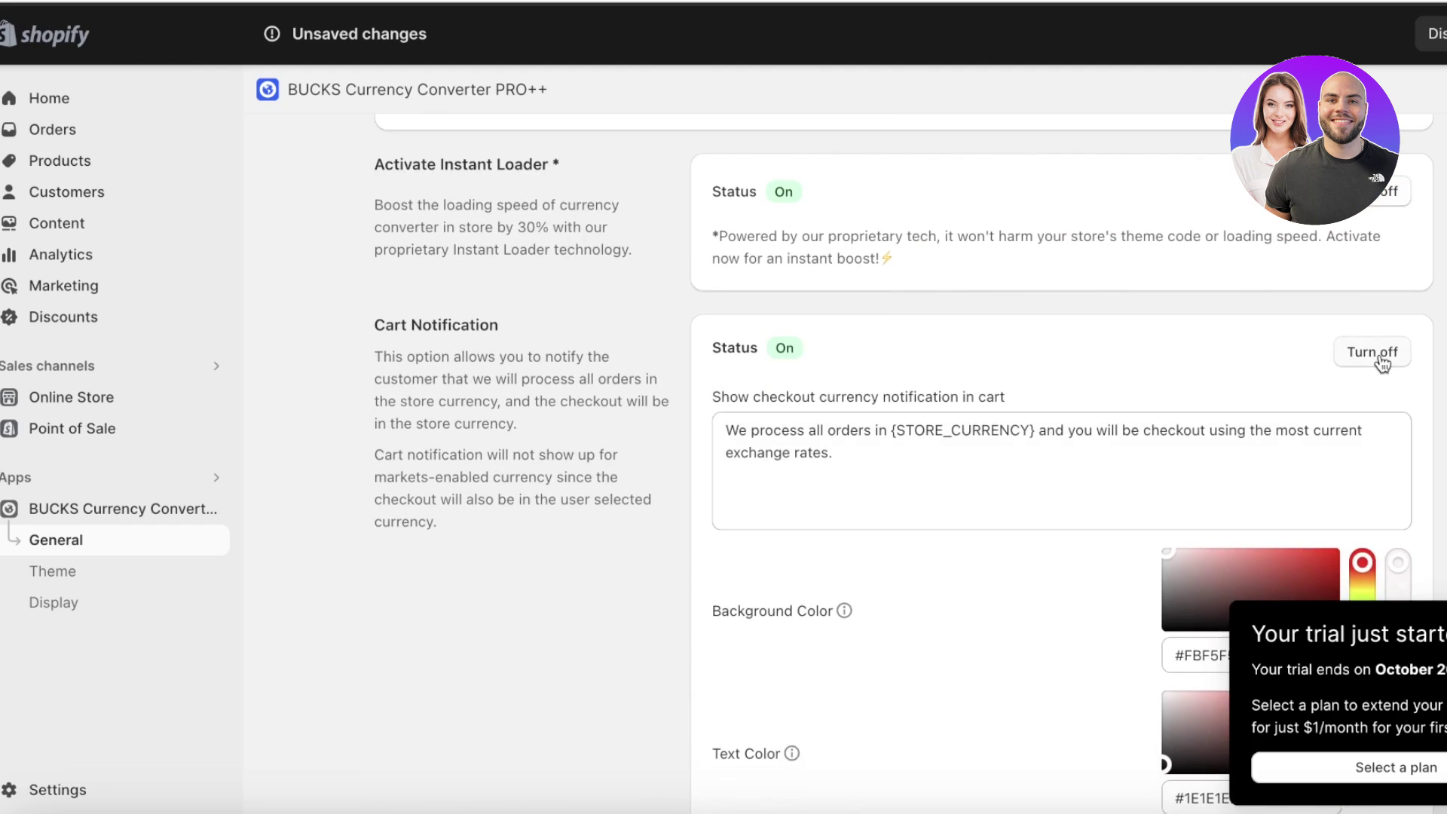
- Review the price rounding, advanced and custom placement settings, and open the link for the extension status
{"action": "scroll", "coordinate": [1384, 364], "scroll_direction": "down", "scroll_amount": 4}
{"action": "scroll", "coordinate": [1381, 366], "scroll_direction": "down", "scroll_amount": 4}
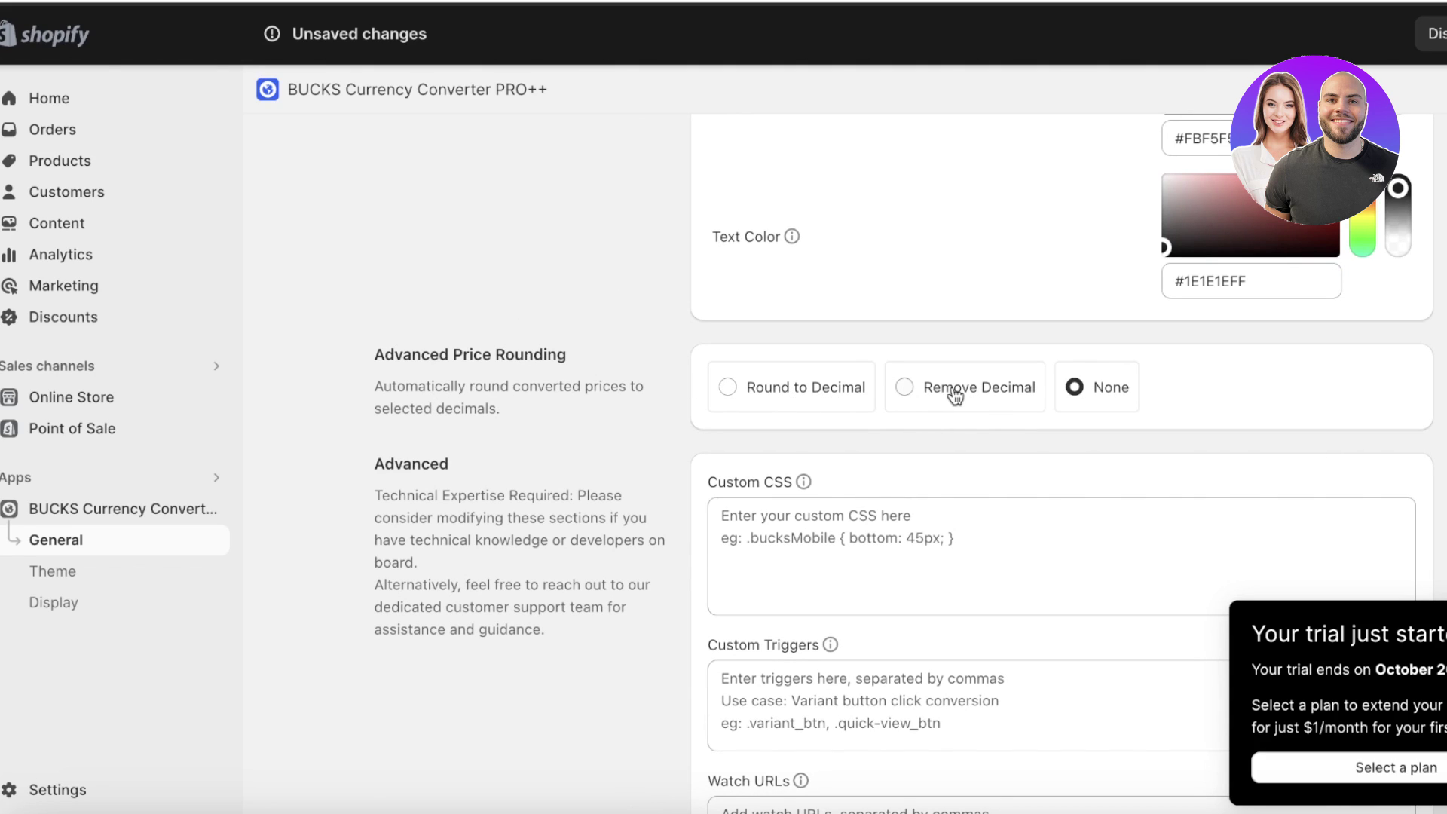
{"action": "scroll", "coordinate": [1107, 386], "scroll_direction": "down", "scroll_amount": 6}
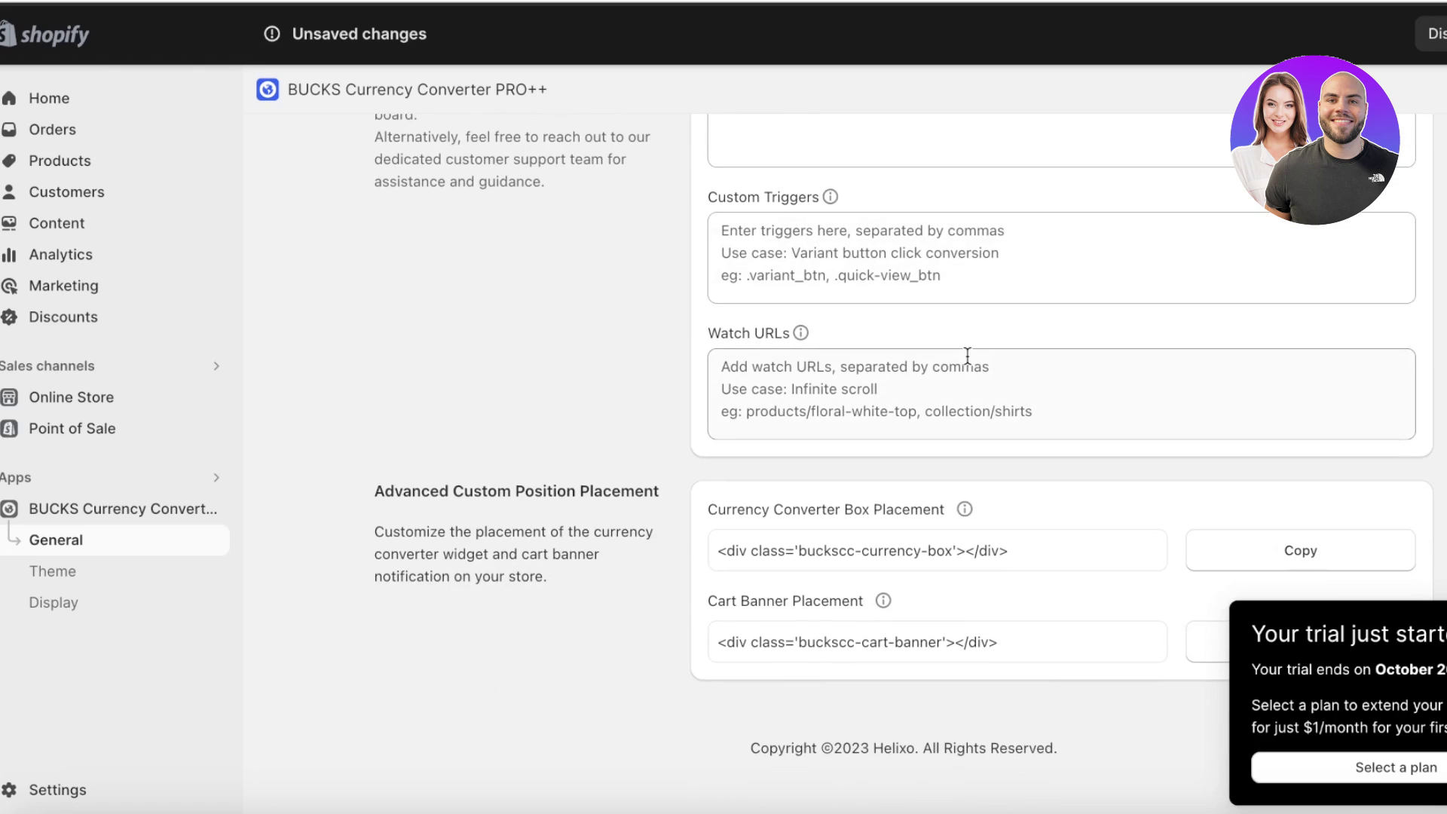
{"action": "scroll", "coordinate": [1244, 309], "scroll_direction": "up", "scroll_amount": 11}
{"action": "scroll", "coordinate": [1244, 310], "scroll_direction": "up", "scroll_amount": 15}
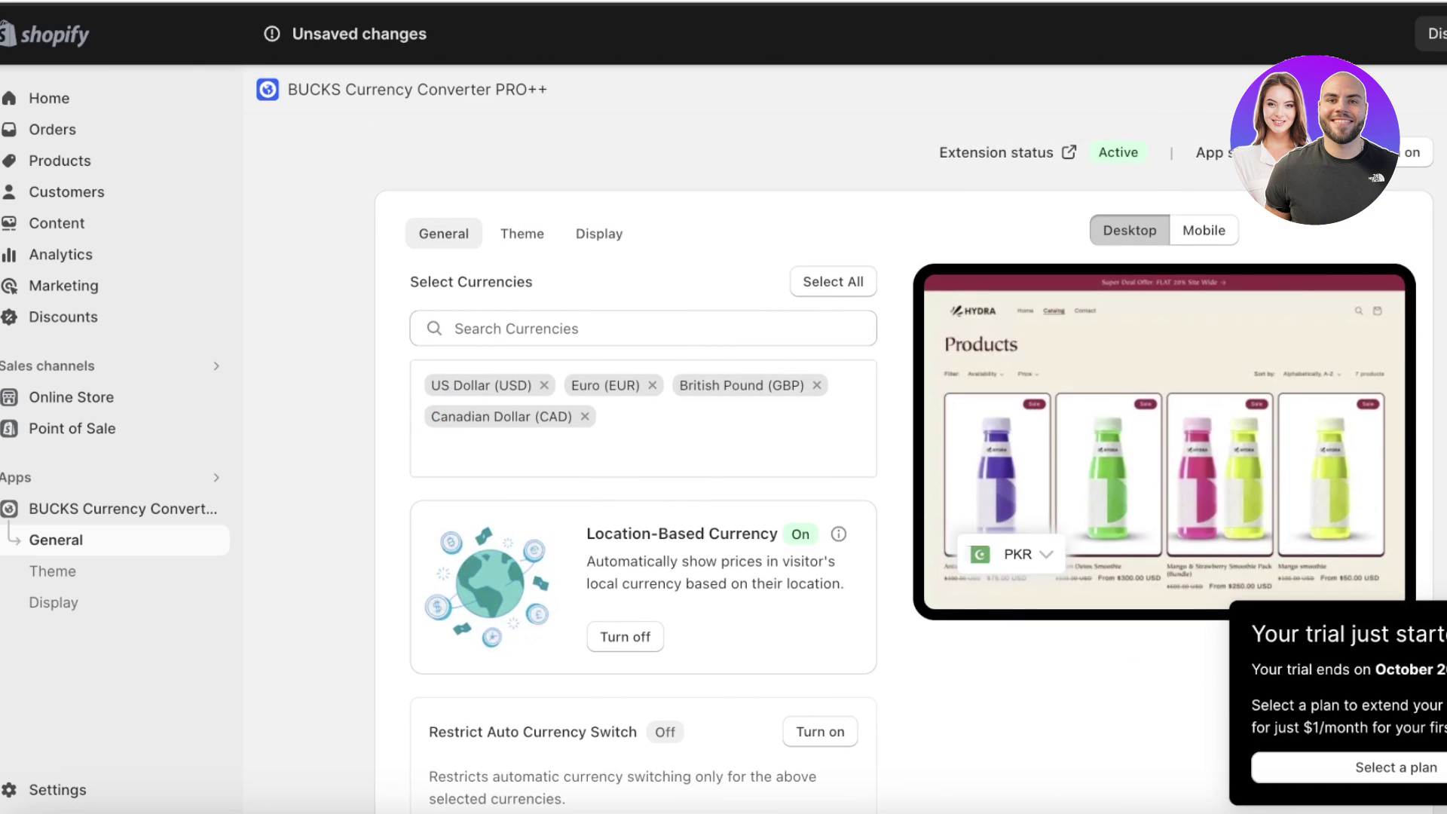
{"action": "left_click", "coordinate": [1070, 152]}
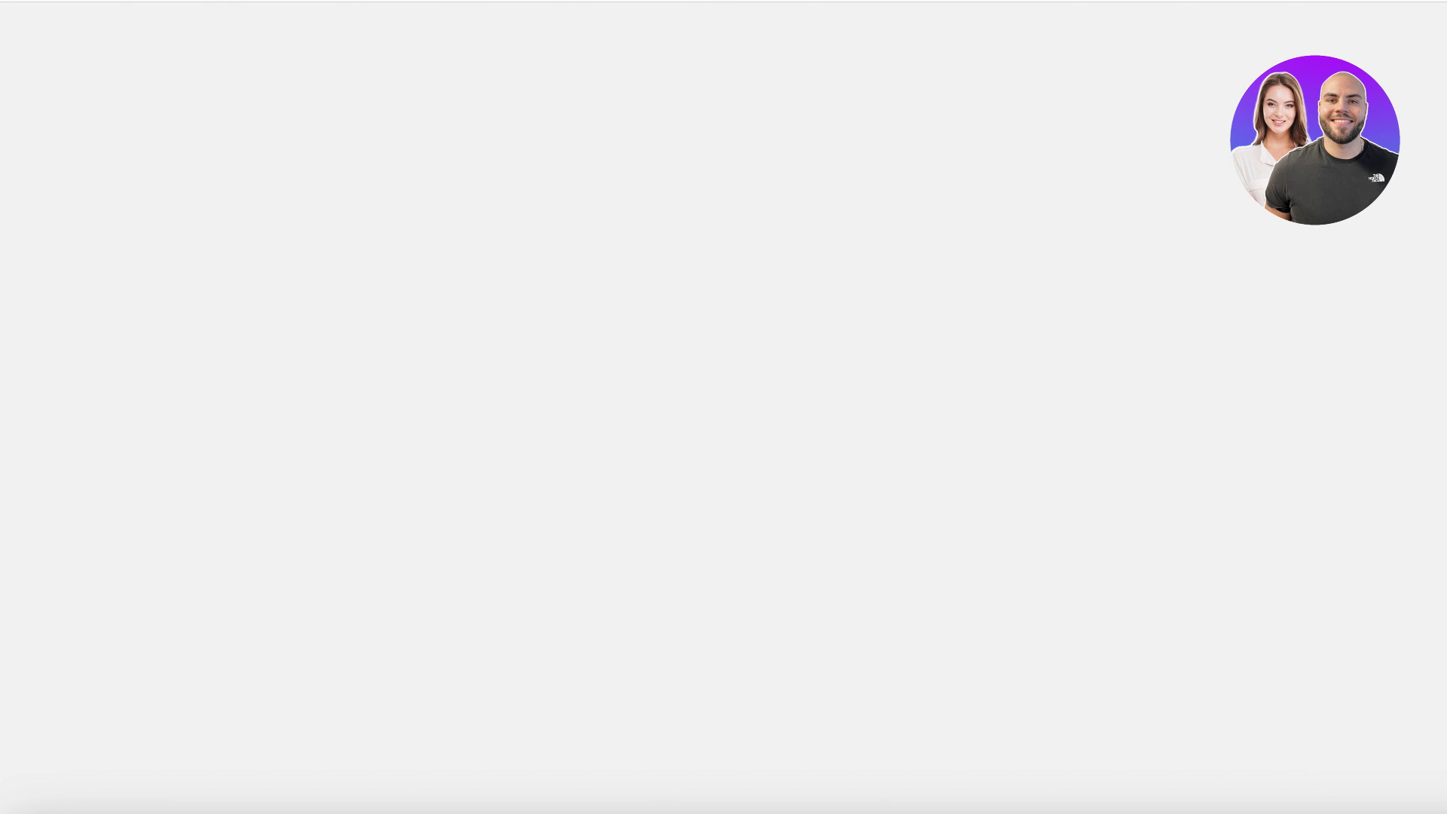
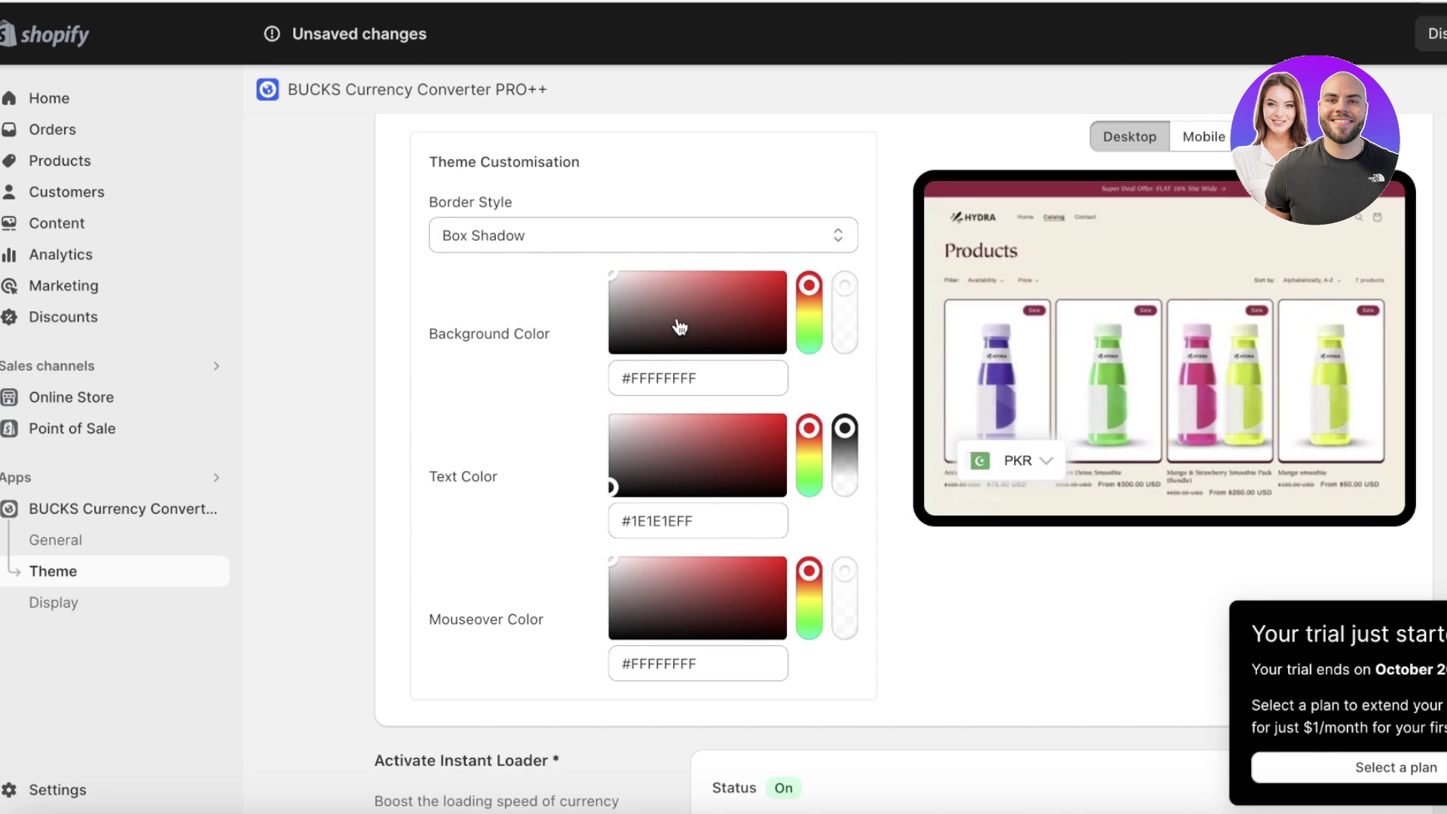
- Set the theme customisation colors to #FFFFFFFF for background, #000000FF for text and #FFFFFFFF for mouseover
{"action": "left_click_drag", "start_coordinate": [680, 325], "coordinate": [597, 254]}
{"action": "left_click", "coordinate": [623, 495]}
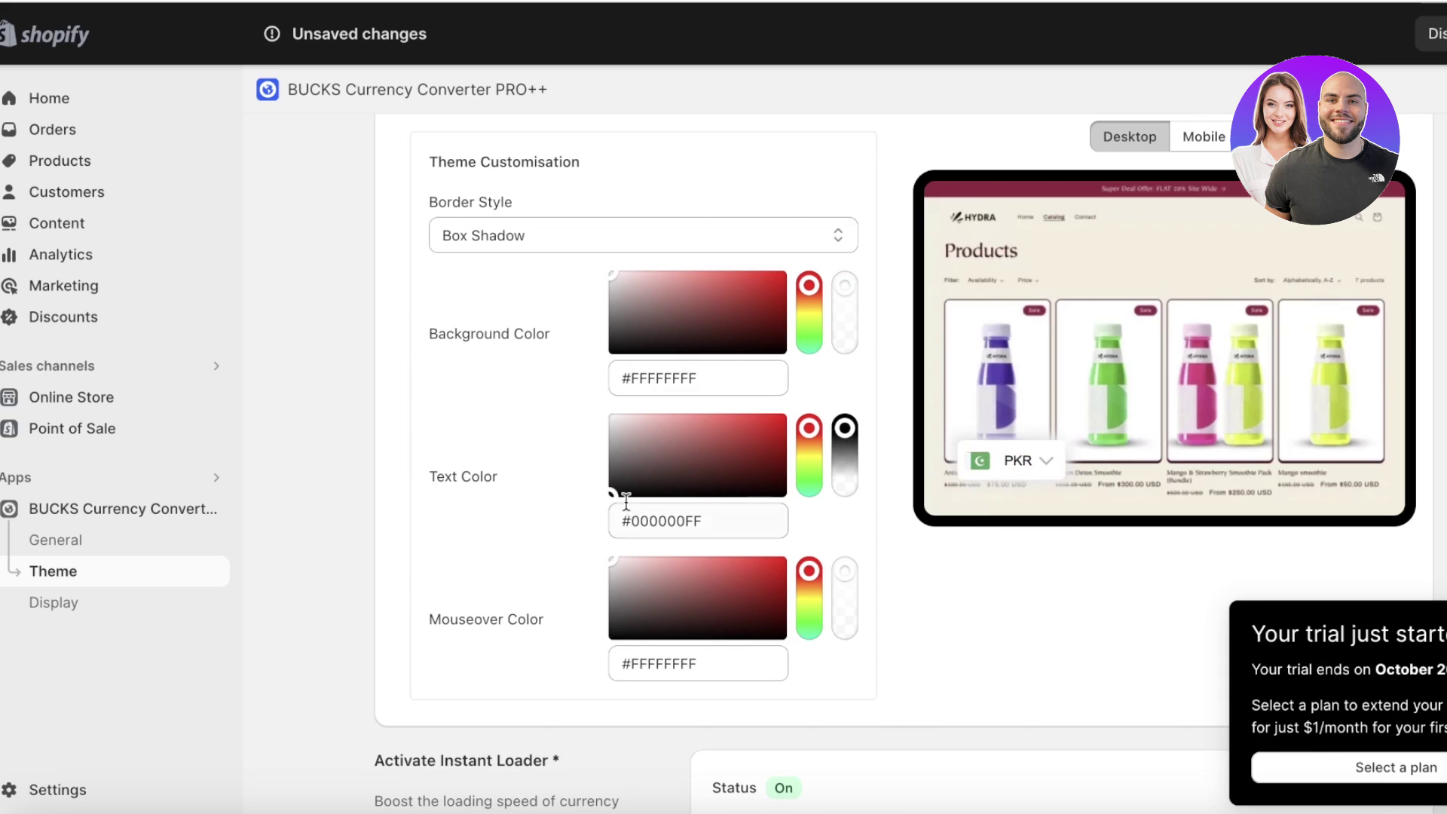
{"action": "left_click_drag", "start_coordinate": [622, 566], "coordinate": [580, 546]}
{"action": "scroll", "coordinate": [611, 558], "scroll_direction": "down", "scroll_amount": 7}
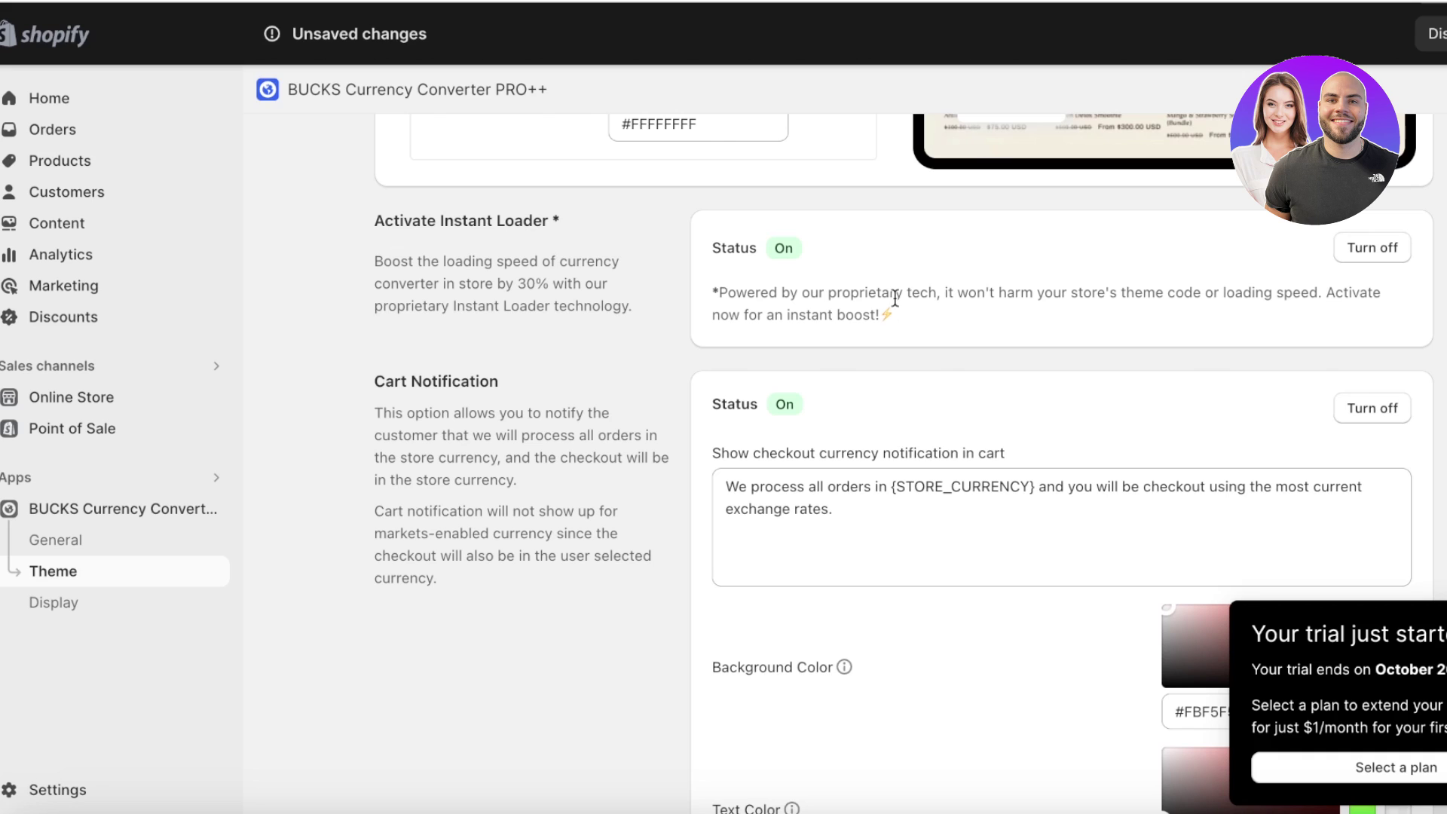
{"action": "scroll", "coordinate": [843, 519], "scroll_direction": "down", "scroll_amount": 9}
{"action": "scroll", "coordinate": [813, 564], "scroll_direction": "up", "scroll_amount": 8}
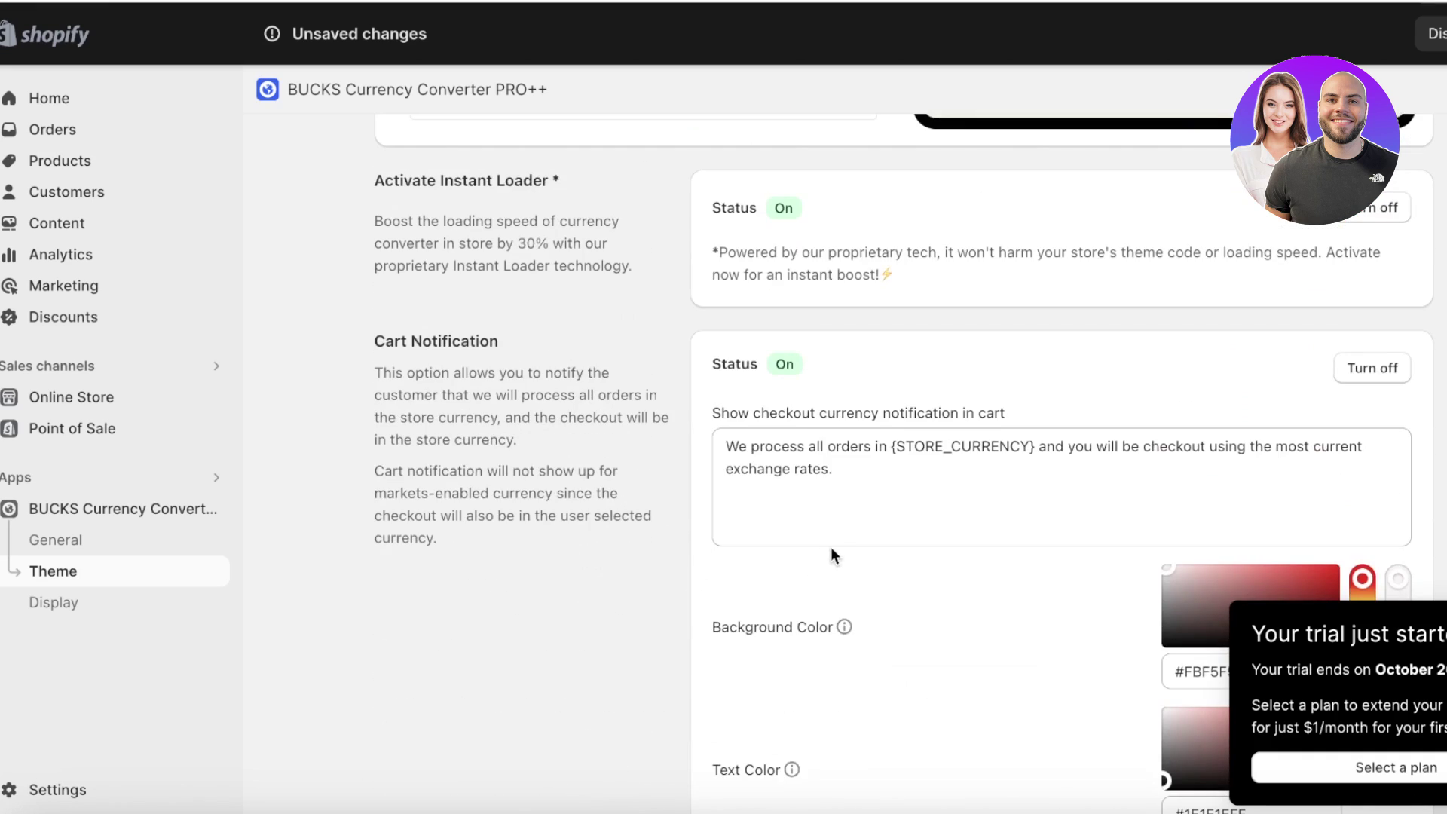
{"action": "scroll", "coordinate": [831, 555], "scroll_direction": "down", "scroll_amount": 10}
- Try the Header and Custom Position styles for desktop, then use Floating with the position placement set to Before
{"action": "scroll", "coordinate": [908, 528], "scroll_direction": "up", "scroll_amount": 20}
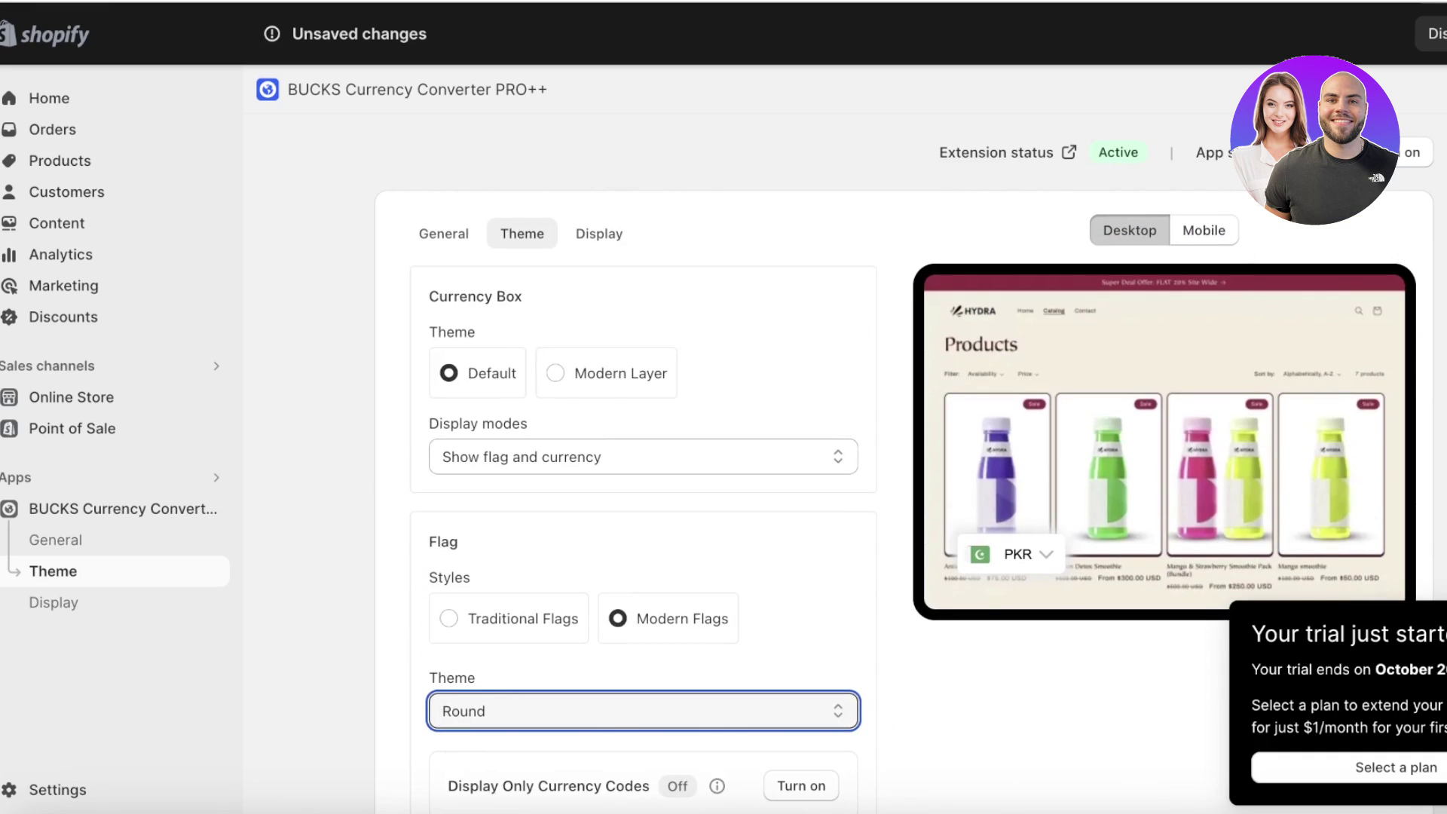
{"action": "left_click", "coordinate": [598, 235]}
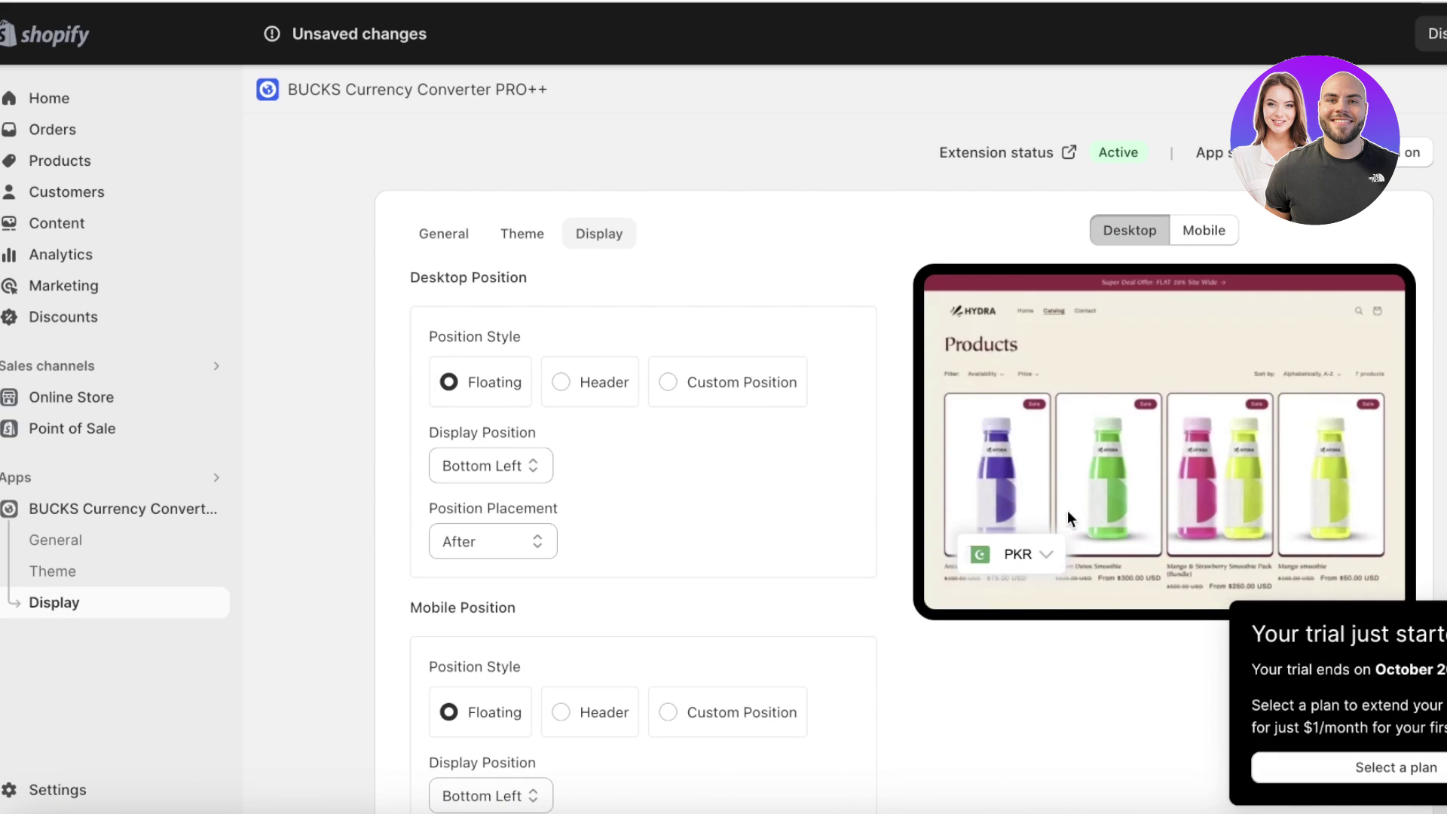
{"action": "left_click", "coordinate": [561, 385]}
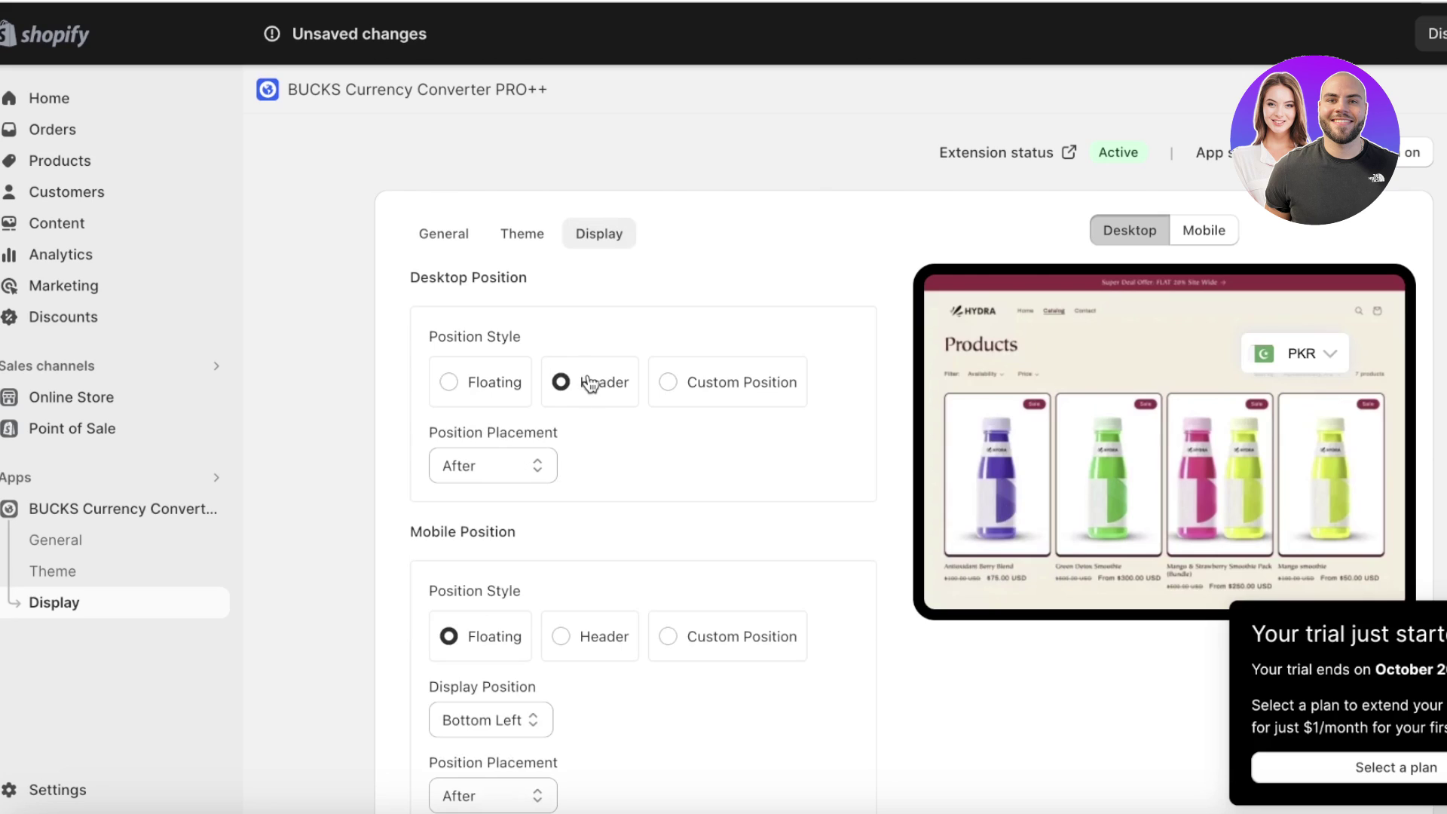
{"action": "left_click", "coordinate": [789, 397]}
{"action": "left_click", "coordinate": [750, 390]}
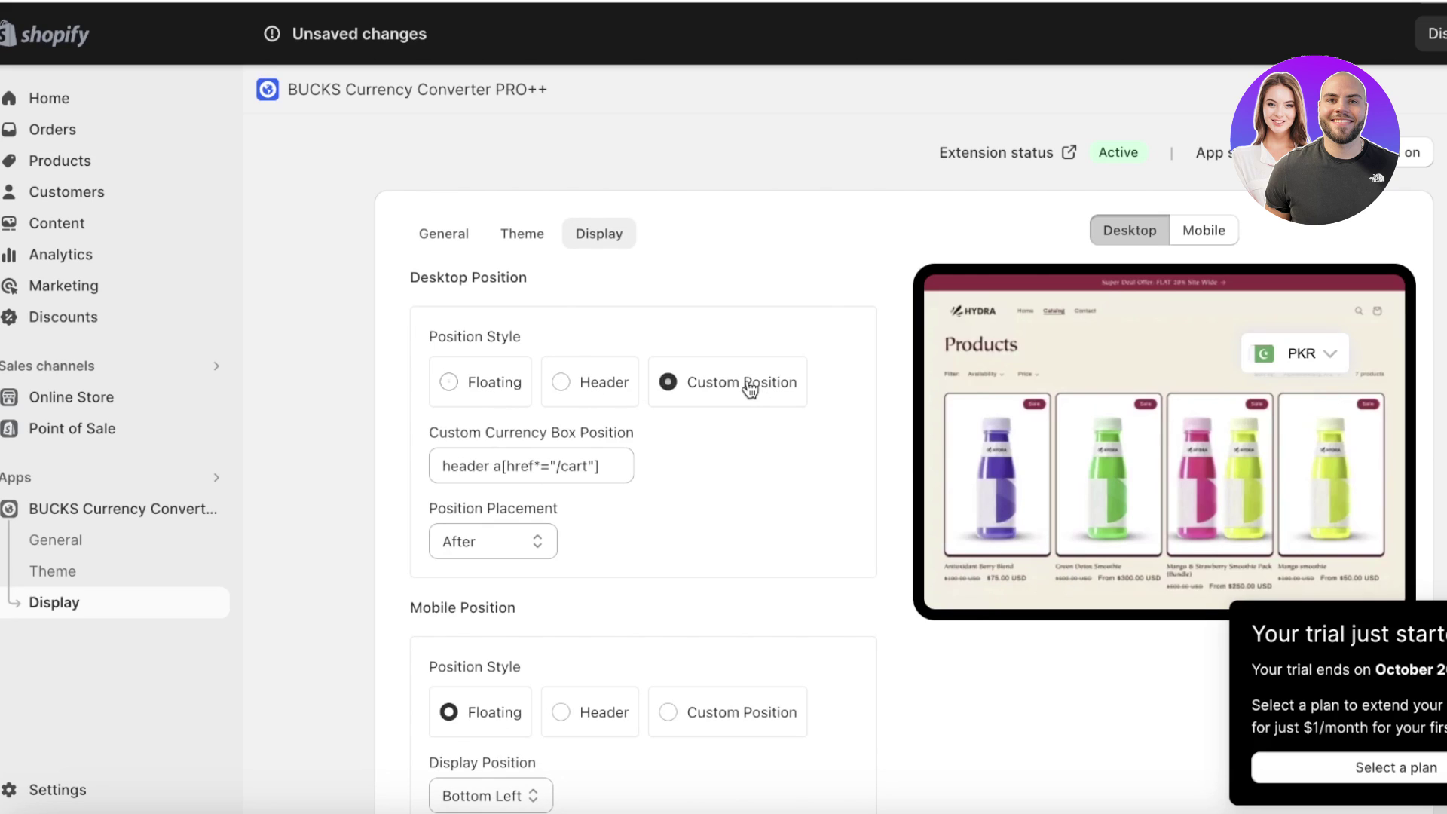
{"action": "left_click", "coordinate": [471, 541]}
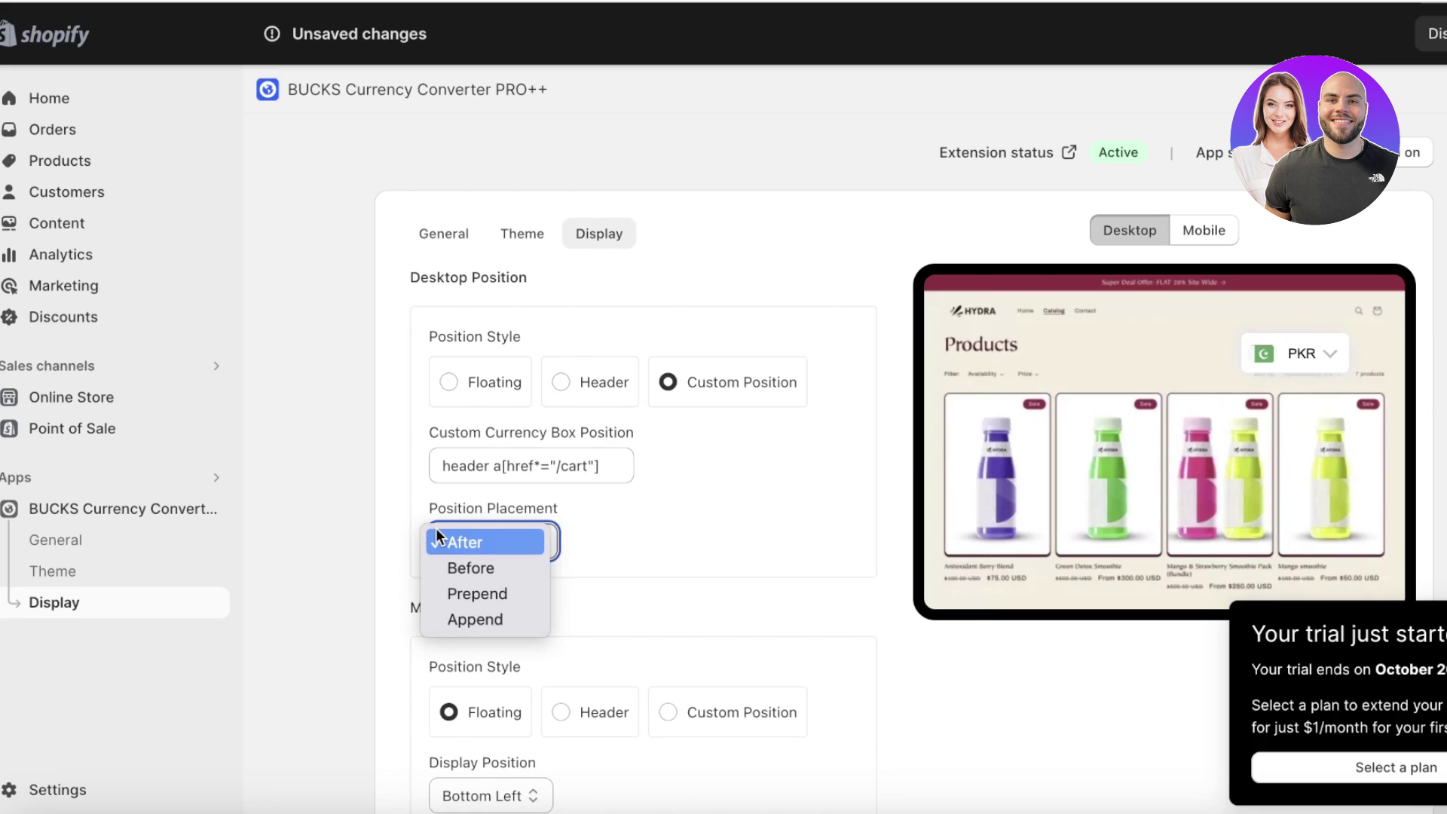
{"action": "left_click", "coordinate": [462, 568]}
{"action": "left_click", "coordinate": [536, 452]}
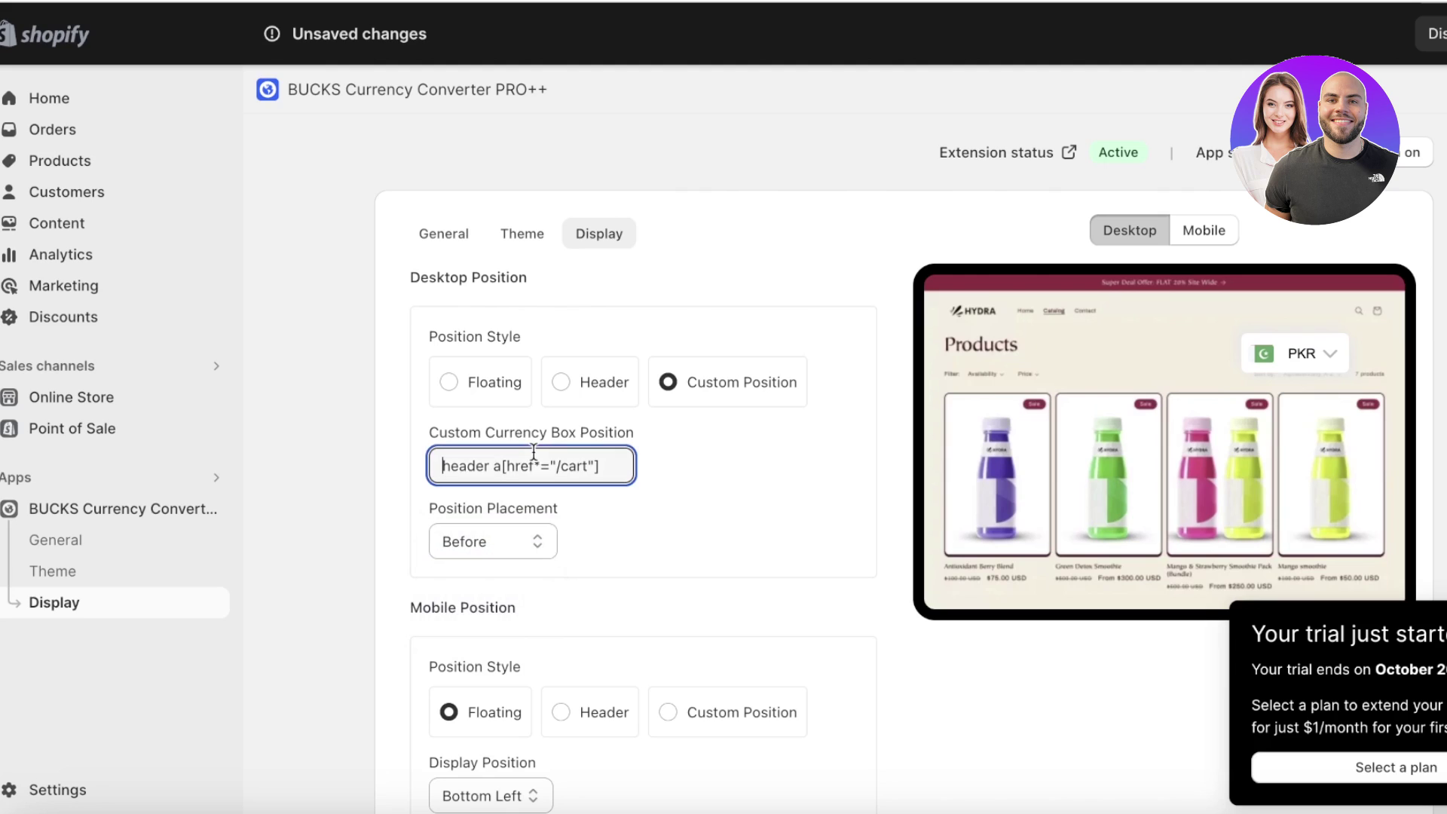
{"action": "triple_click", "coordinate": [536, 452]}
{"action": "left_click", "coordinate": [485, 393]}
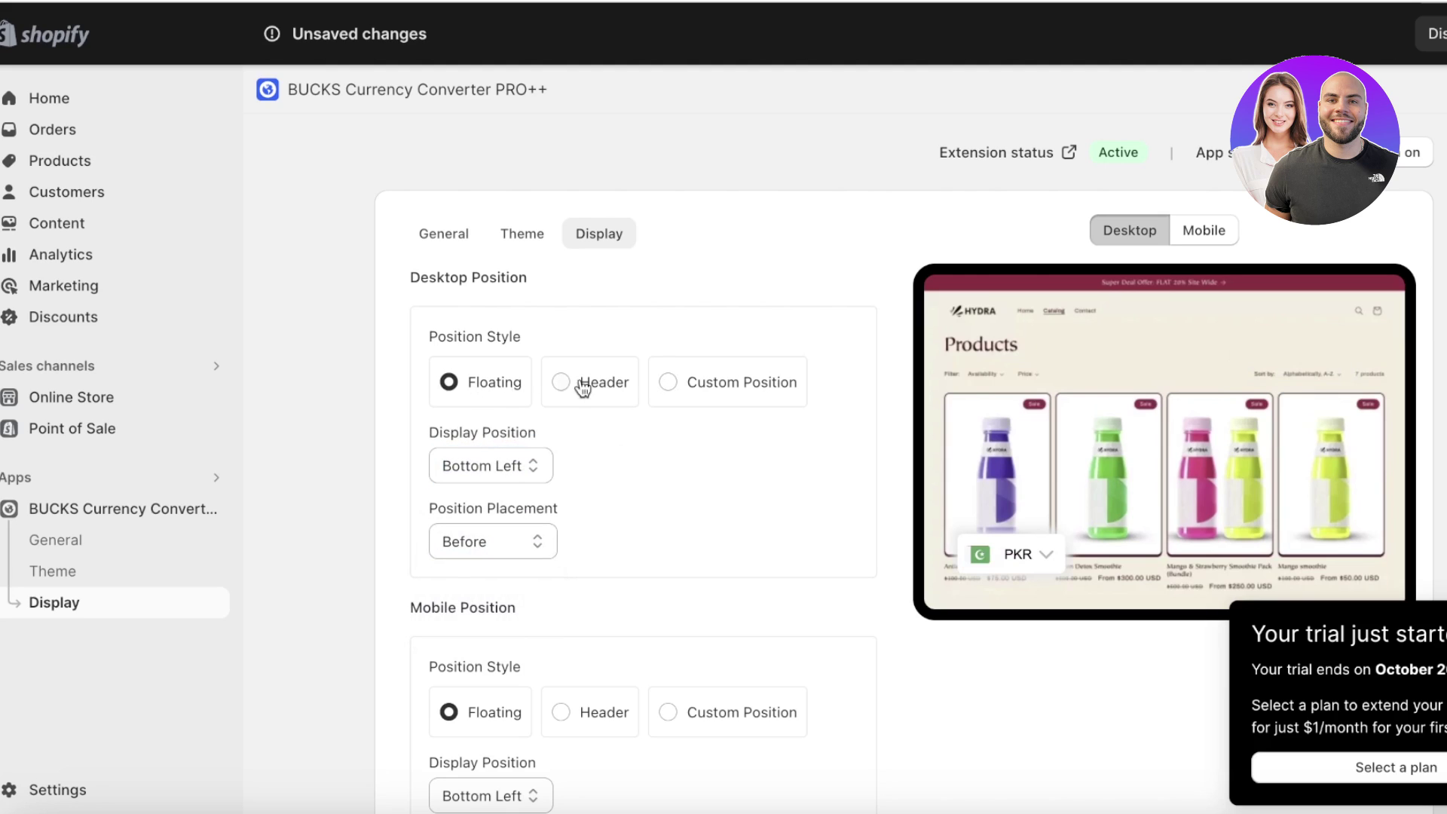
- Set the mobile currency box to Floating with display position Bottom Right and position placement Before
{"action": "scroll", "coordinate": [505, 400], "scroll_direction": "down", "scroll_amount": 3}
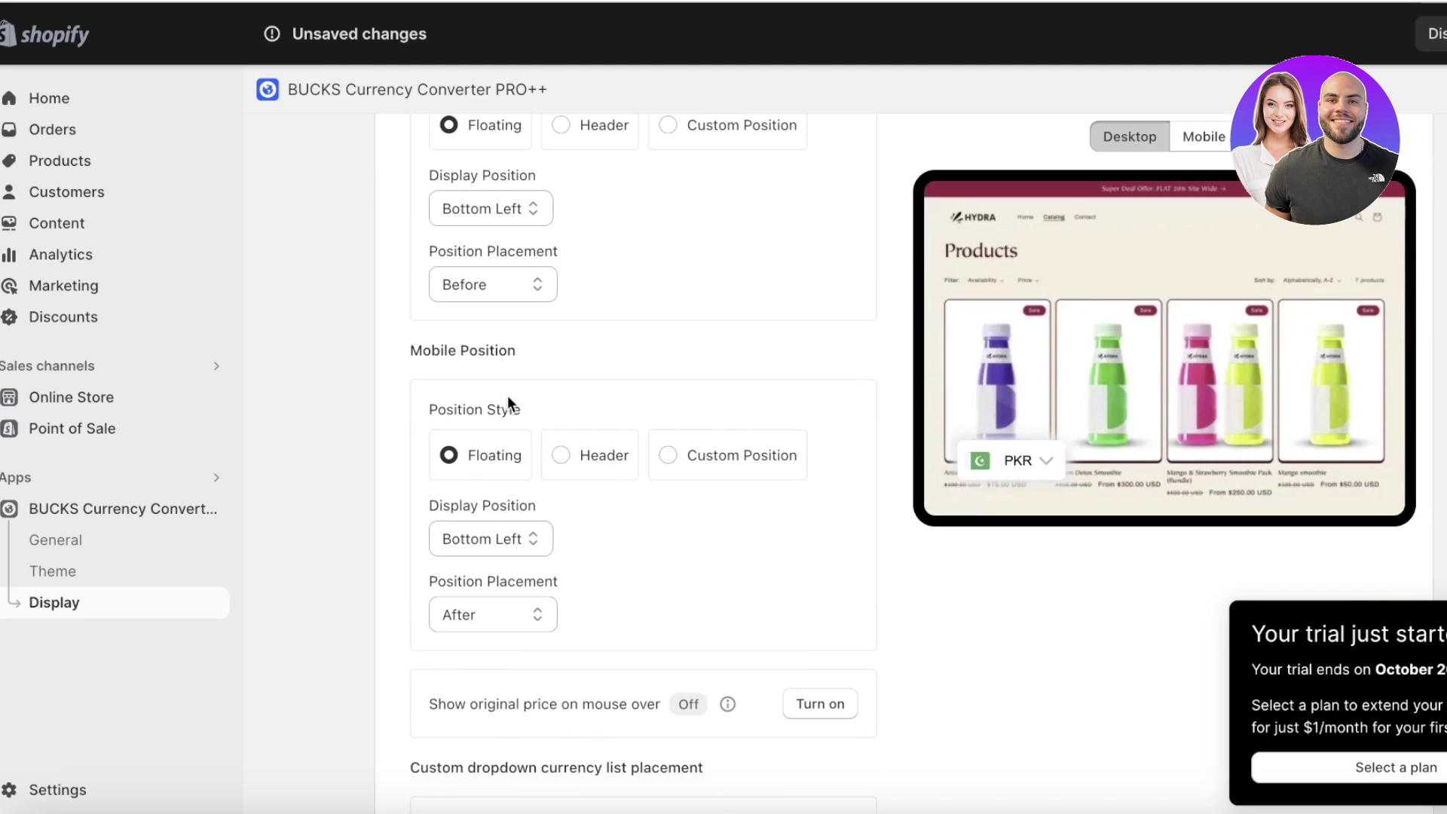
{"action": "left_click", "coordinate": [582, 457]}
{"action": "left_click", "coordinate": [450, 466]}
{"action": "left_click", "coordinate": [473, 533]}
{"action": "left_click", "coordinate": [519, 514]}
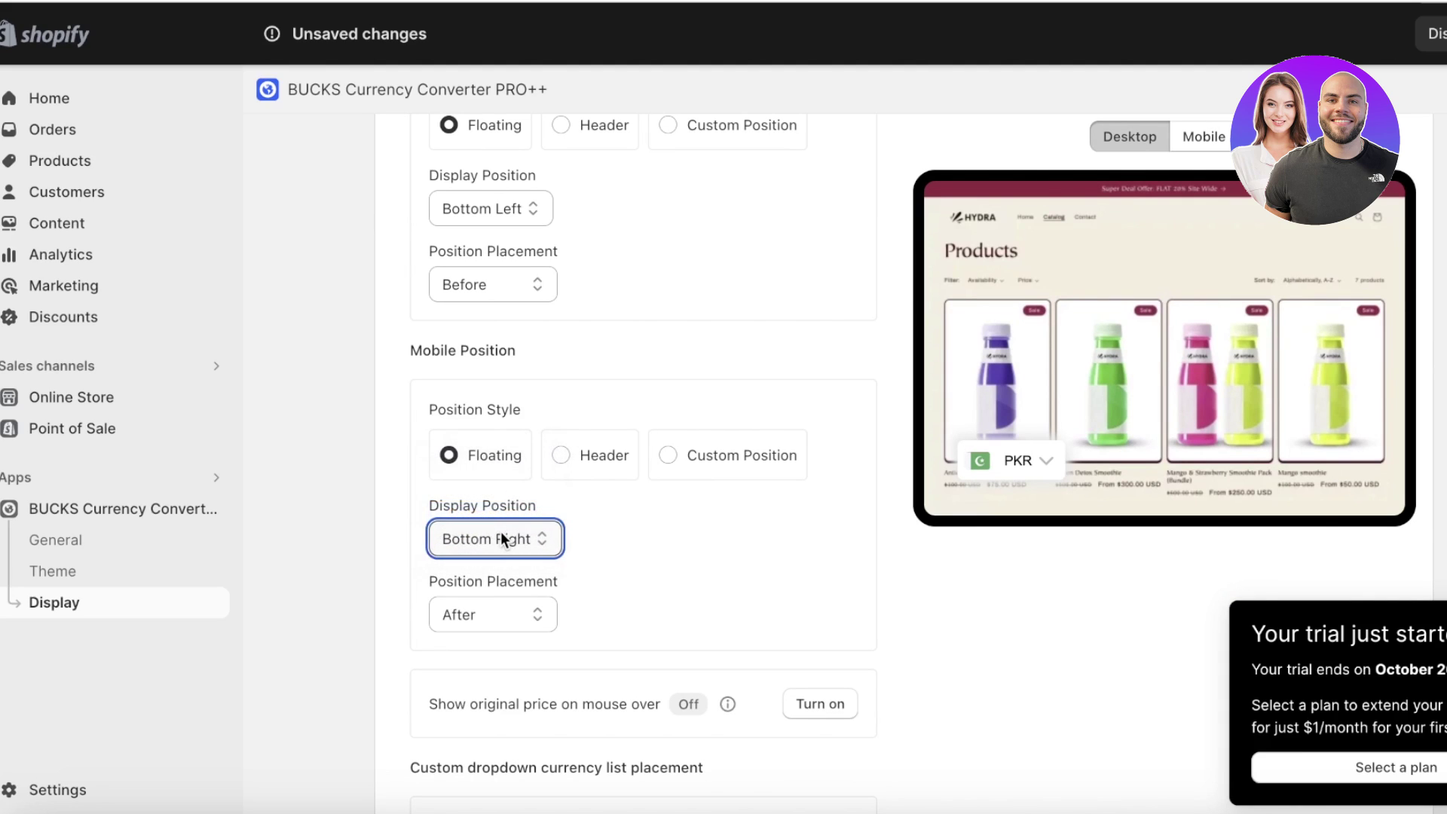
{"action": "left_click", "coordinate": [483, 610]}
{"action": "left_click", "coordinate": [475, 647]}
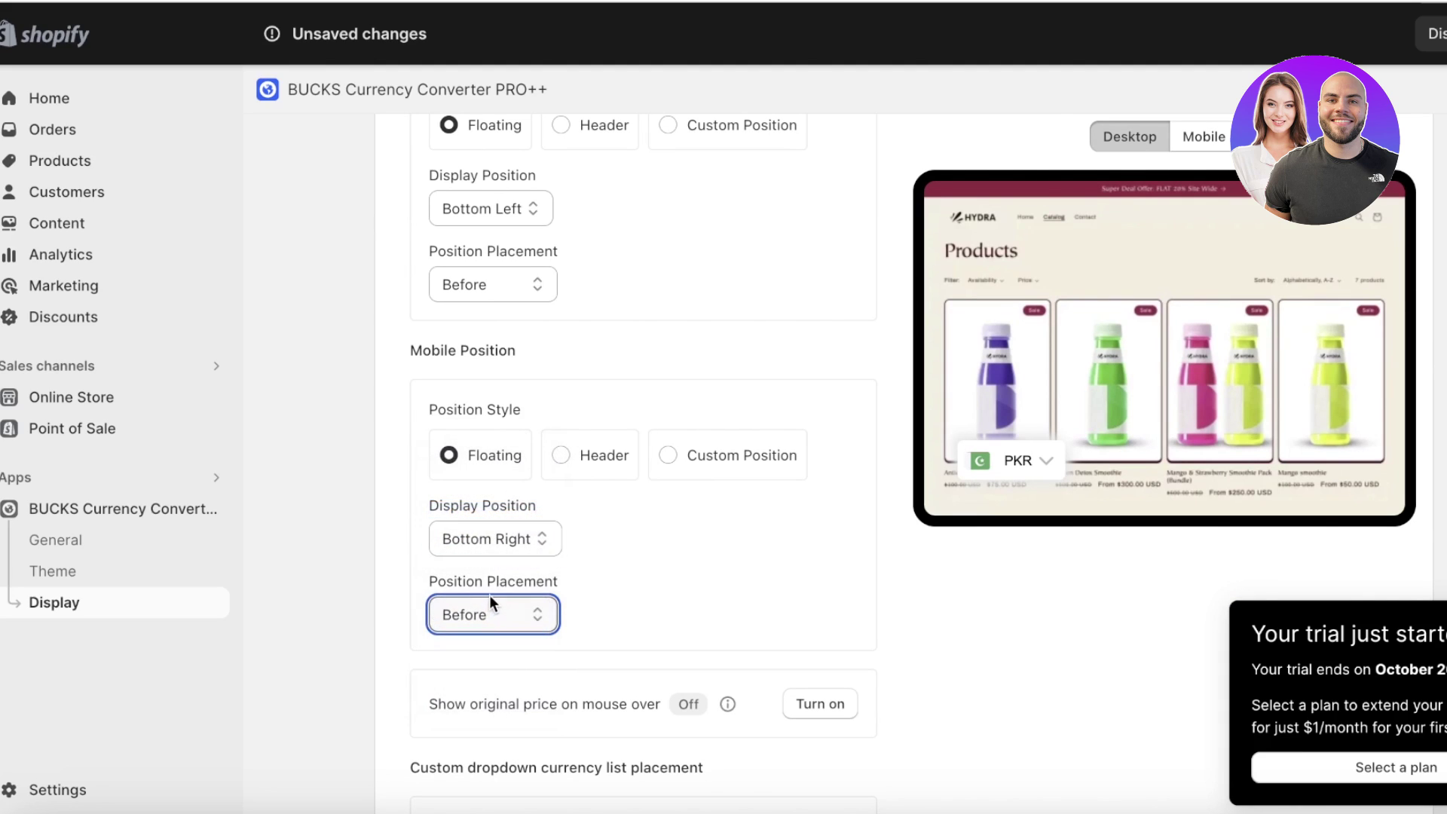
- Select all available currencies in the general settings
{"action": "scroll", "coordinate": [488, 592], "scroll_direction": "down", "scroll_amount": 3}
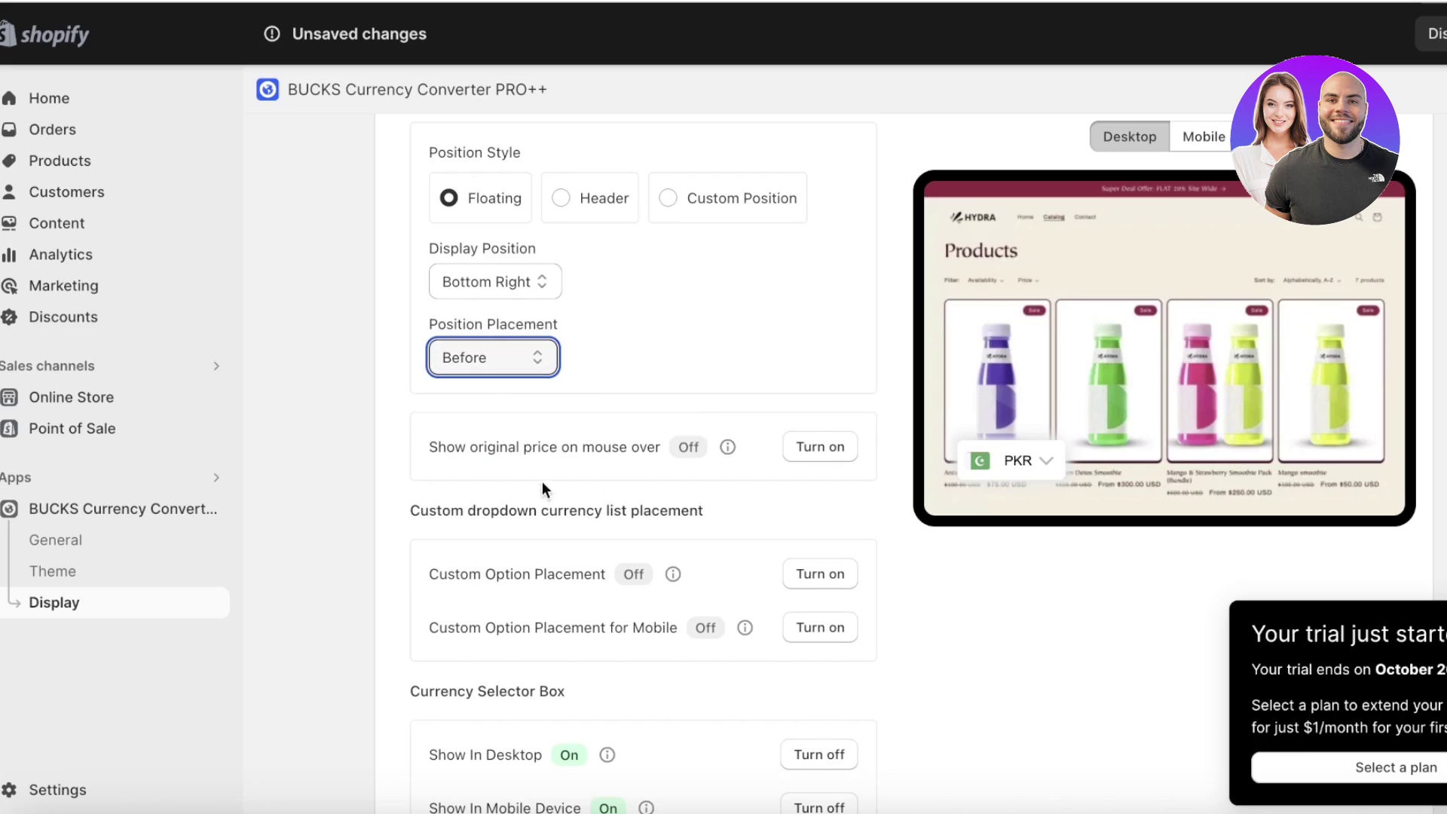
{"action": "scroll", "coordinate": [678, 487], "scroll_direction": "down", "scroll_amount": 6}
{"action": "scroll", "coordinate": [630, 478], "scroll_direction": "up", "scroll_amount": 3}
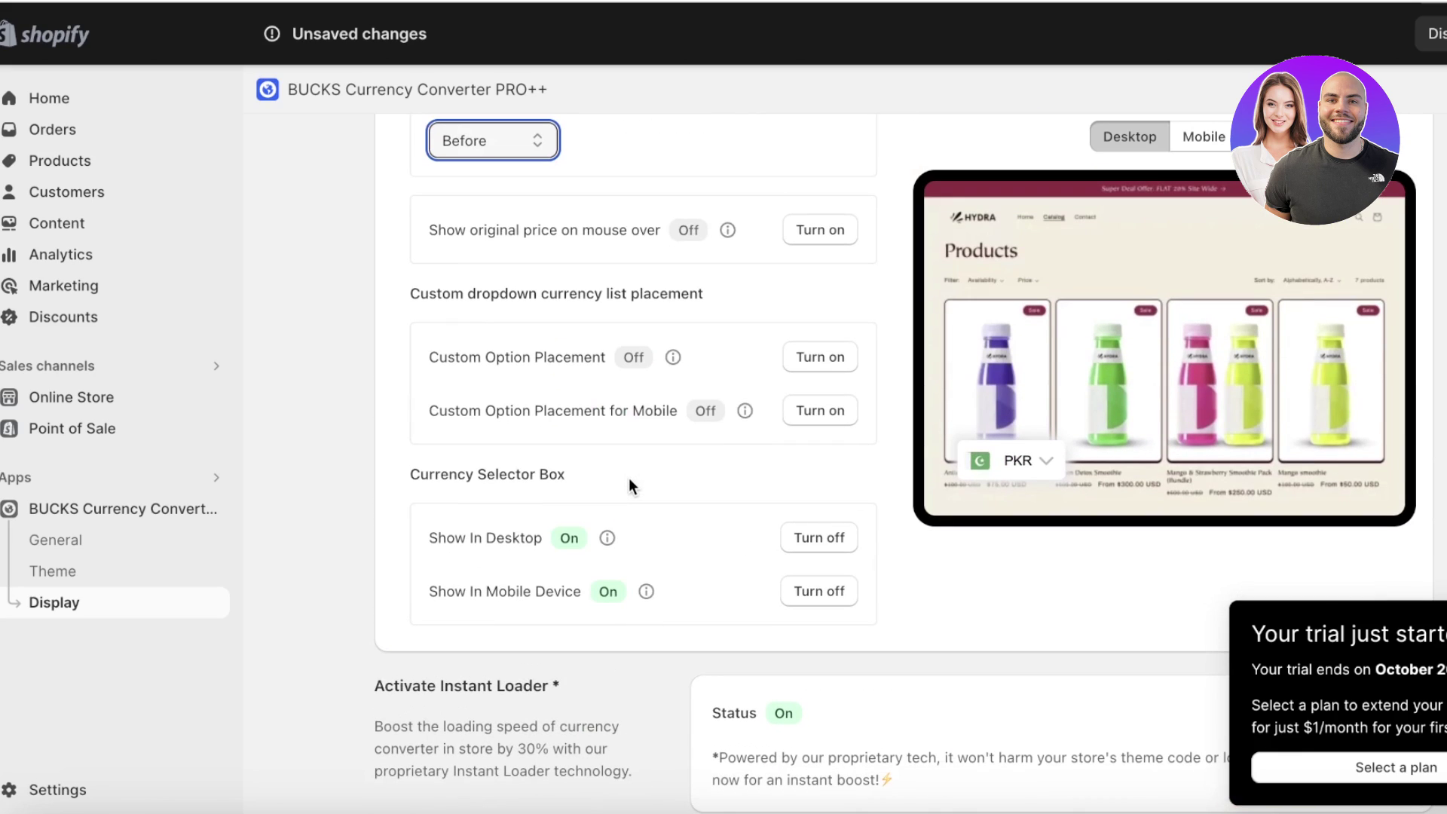
{"action": "scroll", "coordinate": [641, 486], "scroll_direction": "up", "scroll_amount": 5}
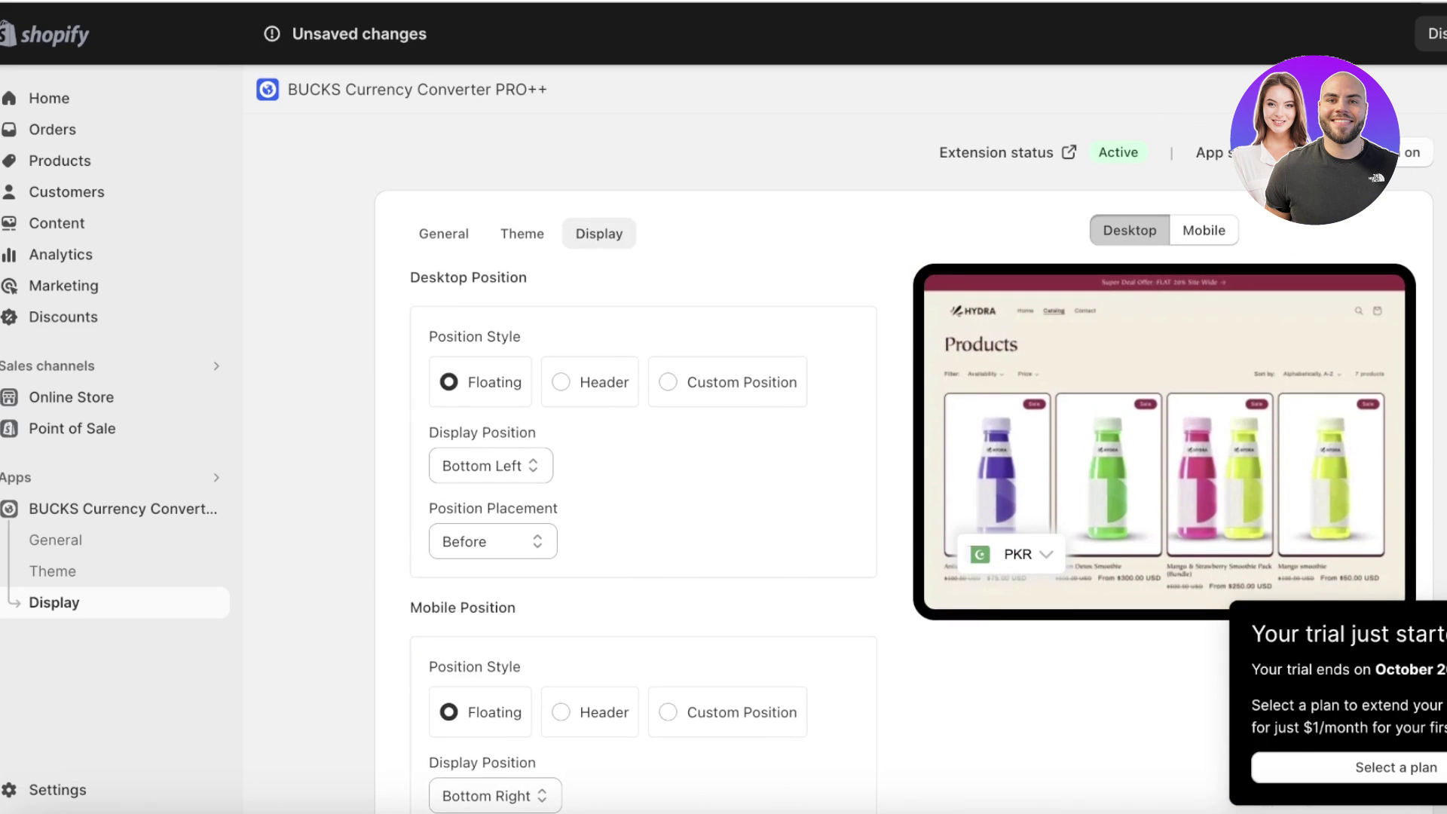
{"action": "left_click", "coordinate": [424, 234]}
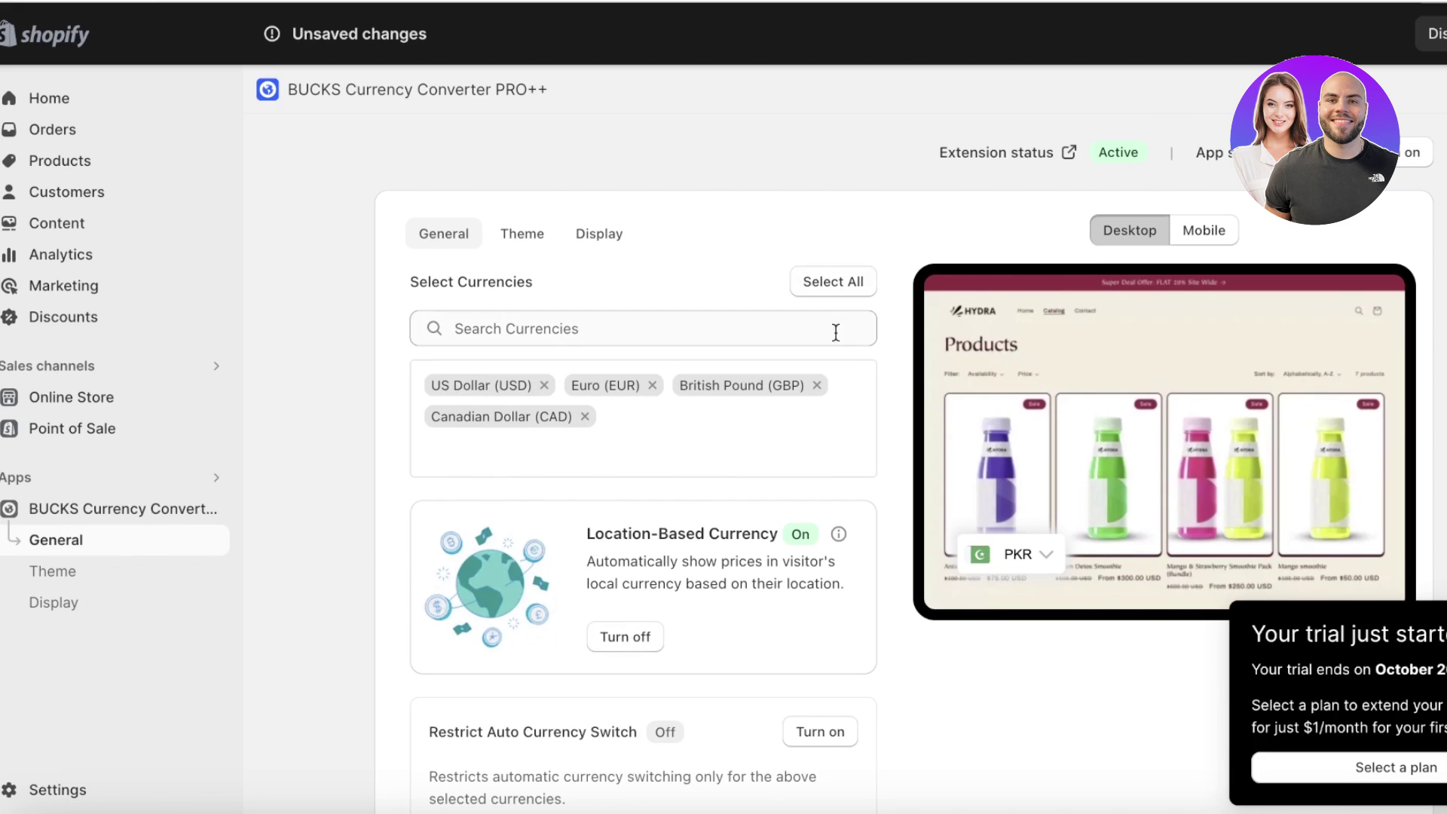
{"action": "left_click", "coordinate": [833, 283]}
- Examine the full list of selected currencies and the related general settings
{"action": "scroll", "coordinate": [784, 377], "scroll_direction": "down", "scroll_amount": 10}
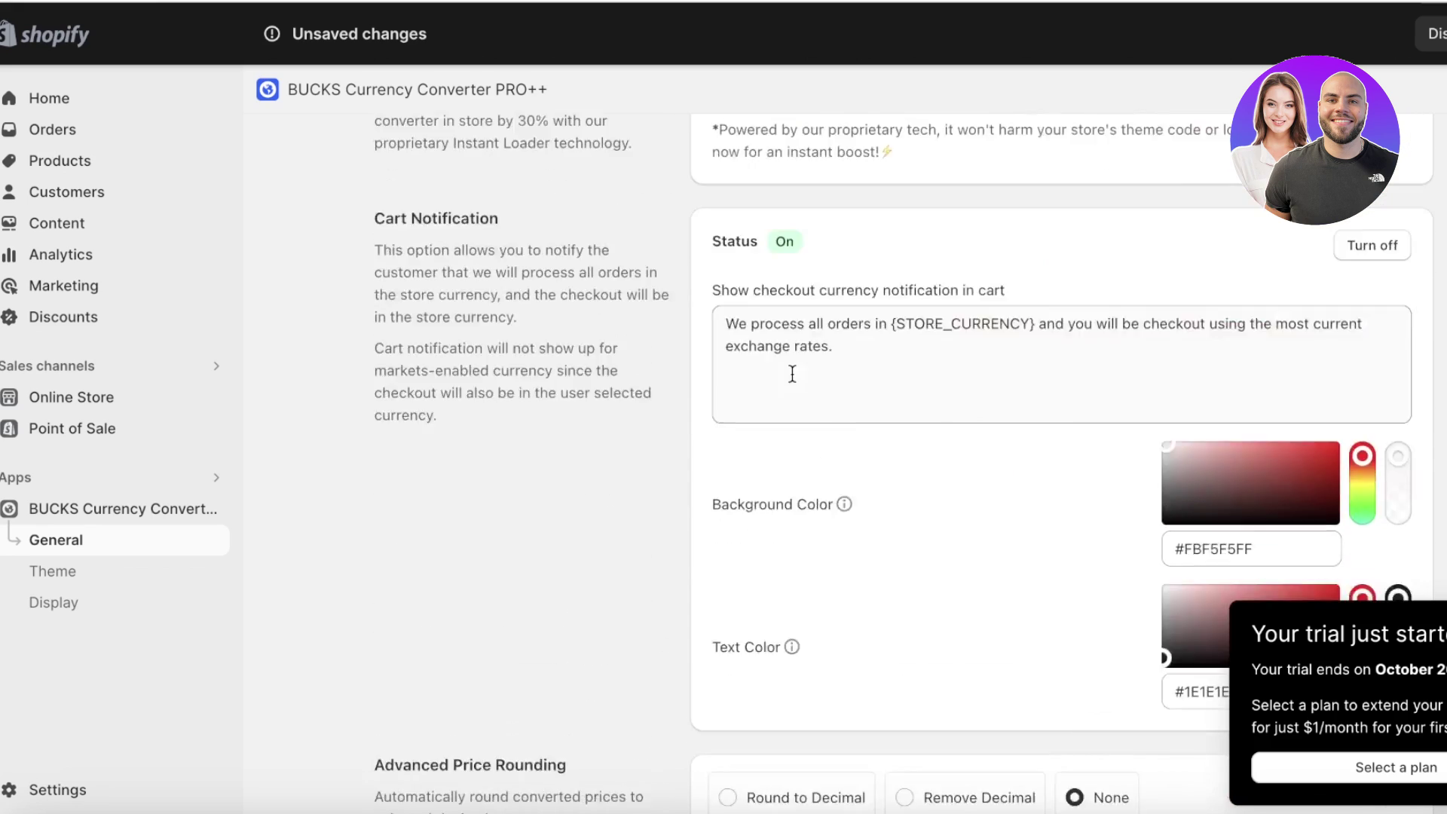
{"action": "scroll", "coordinate": [783, 339], "scroll_direction": "up", "scroll_amount": 10}
{"action": "scroll", "coordinate": [780, 311], "scroll_direction": "up", "scroll_amount": 1}
{"action": "scroll", "coordinate": [804, 285], "scroll_direction": "down", "scroll_amount": 15}
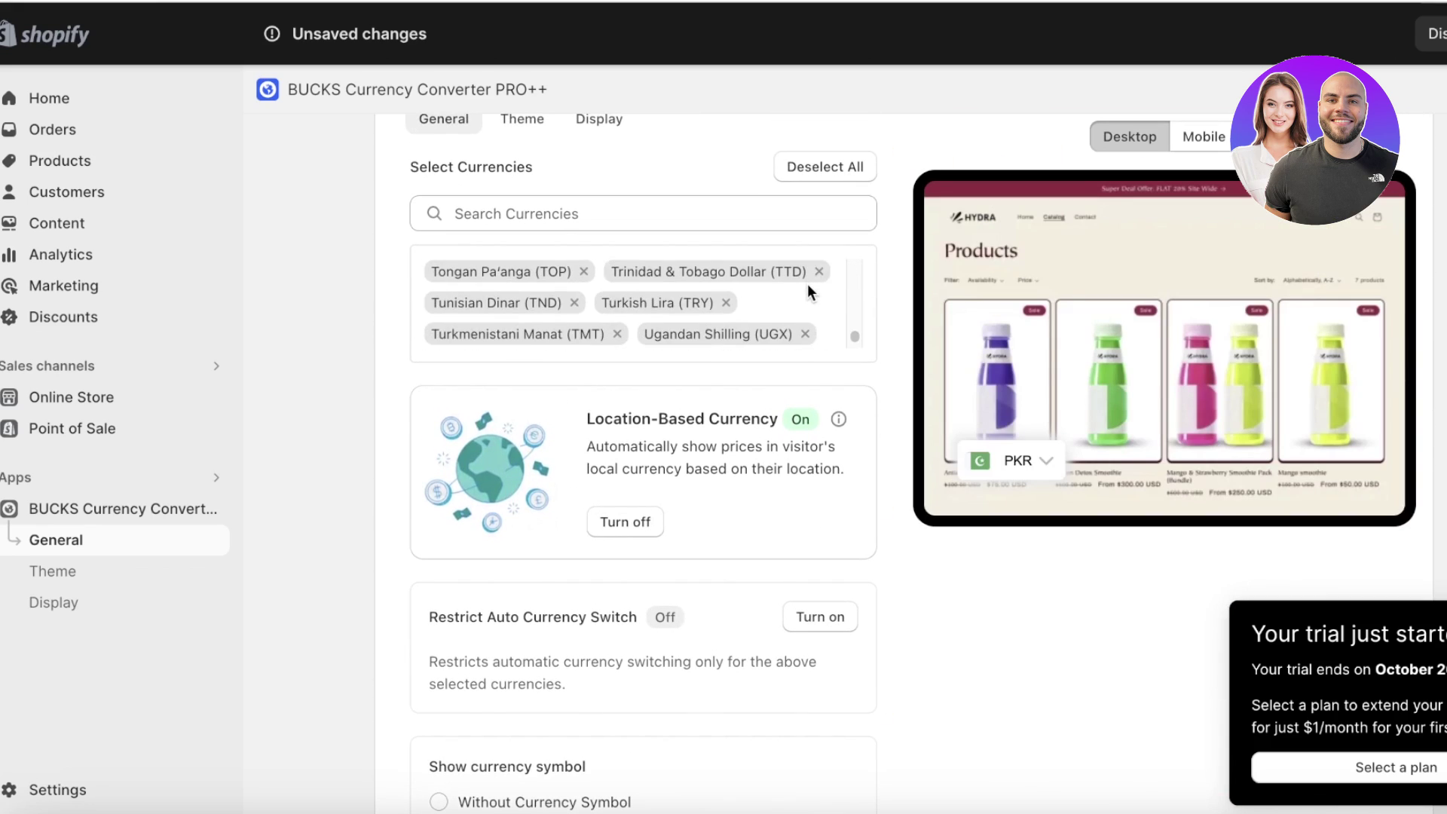
{"action": "scroll", "coordinate": [809, 294], "scroll_direction": "down", "scroll_amount": 5}
{"action": "scroll", "coordinate": [808, 301], "scroll_direction": "up", "scroll_amount": 7}
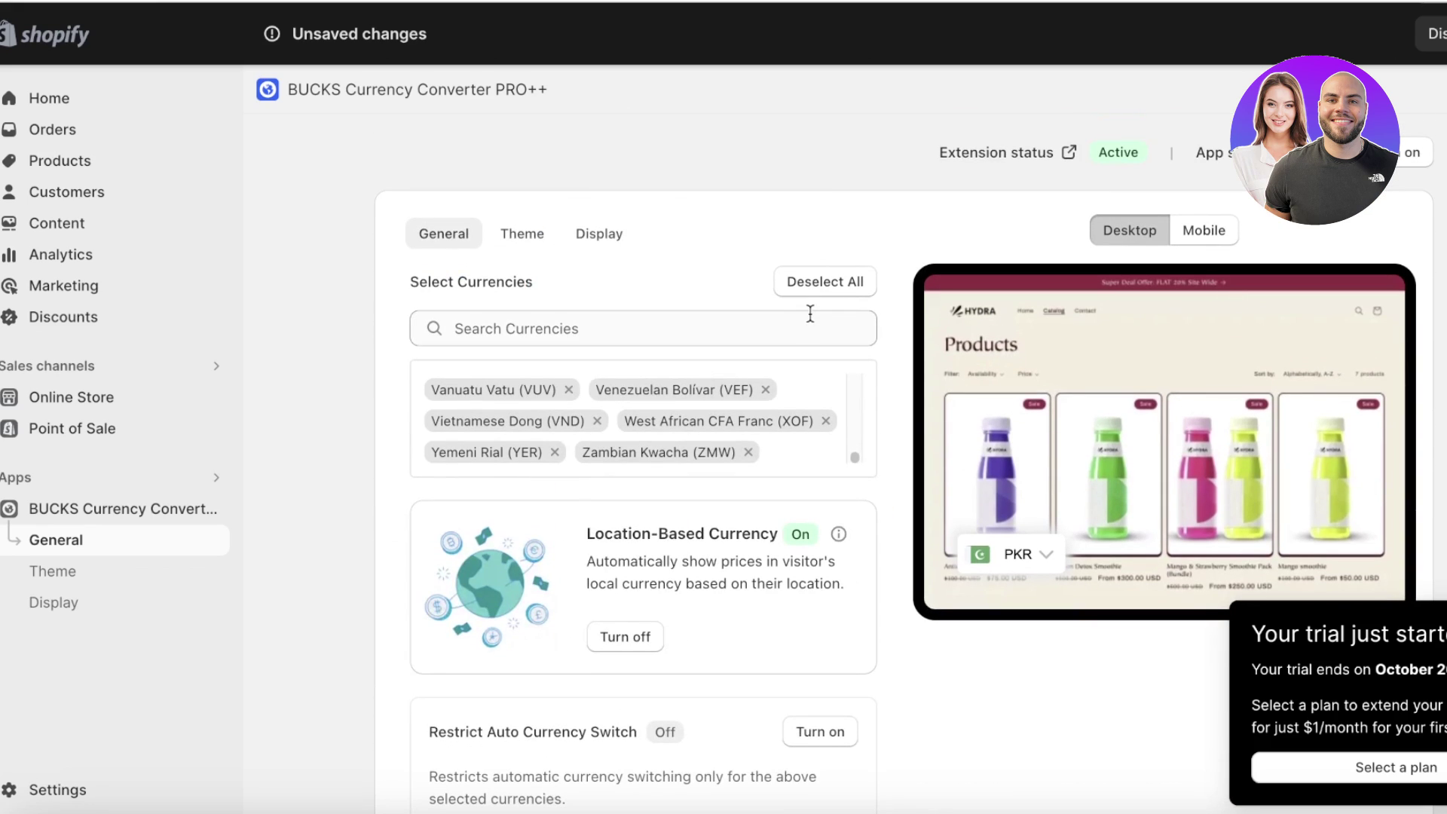
{"action": "scroll", "coordinate": [703, 426], "scroll_direction": "up", "scroll_amount": 5}
{"action": "left_click", "coordinate": [681, 327]}
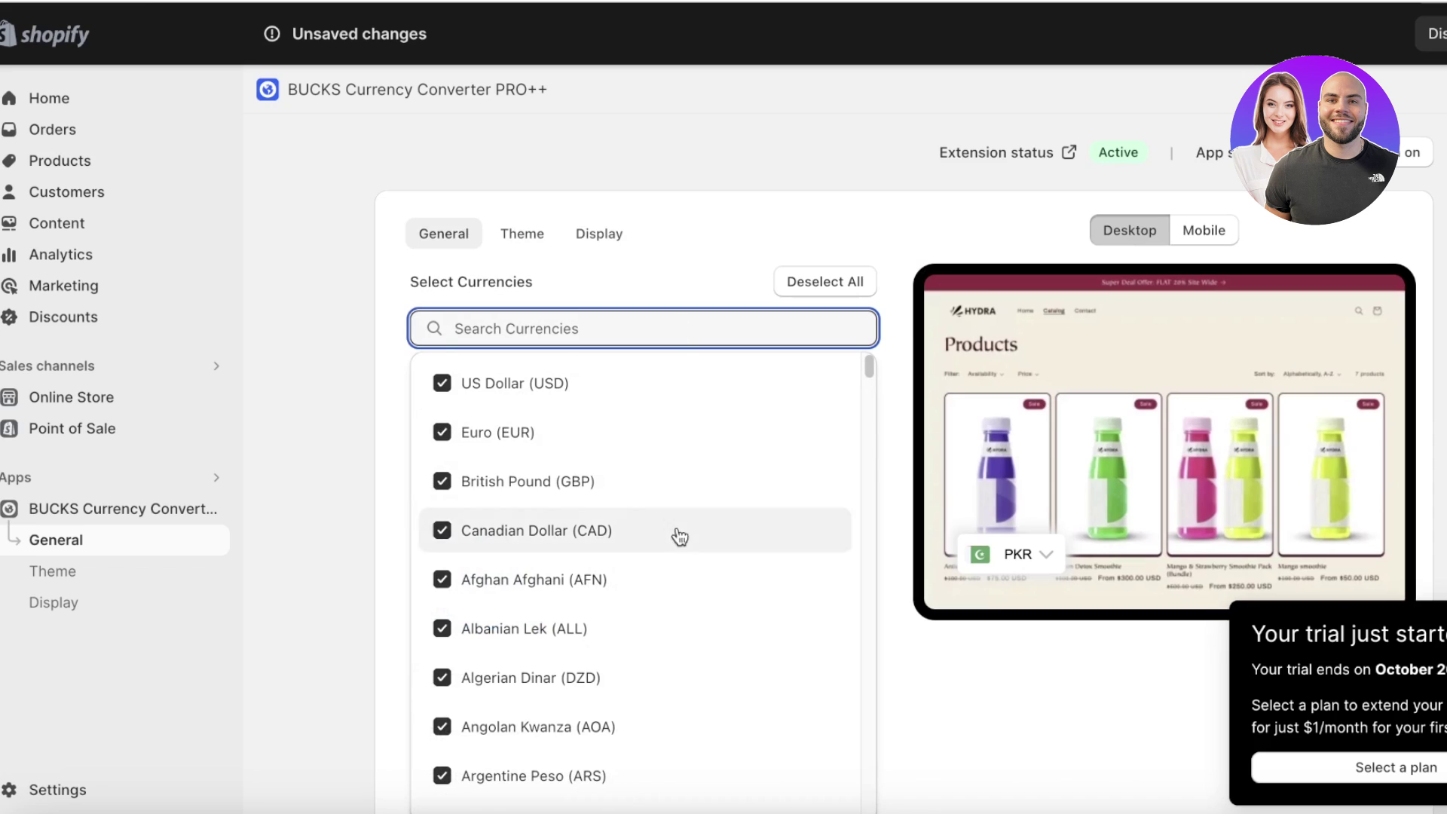
{"action": "scroll", "coordinate": [679, 536], "scroll_direction": "down", "scroll_amount": 15}
{"action": "scroll", "coordinate": [691, 550], "scroll_direction": "down", "scroll_amount": 15}
{"action": "scroll", "coordinate": [701, 107], "scroll_direction": "down", "scroll_amount": 4}
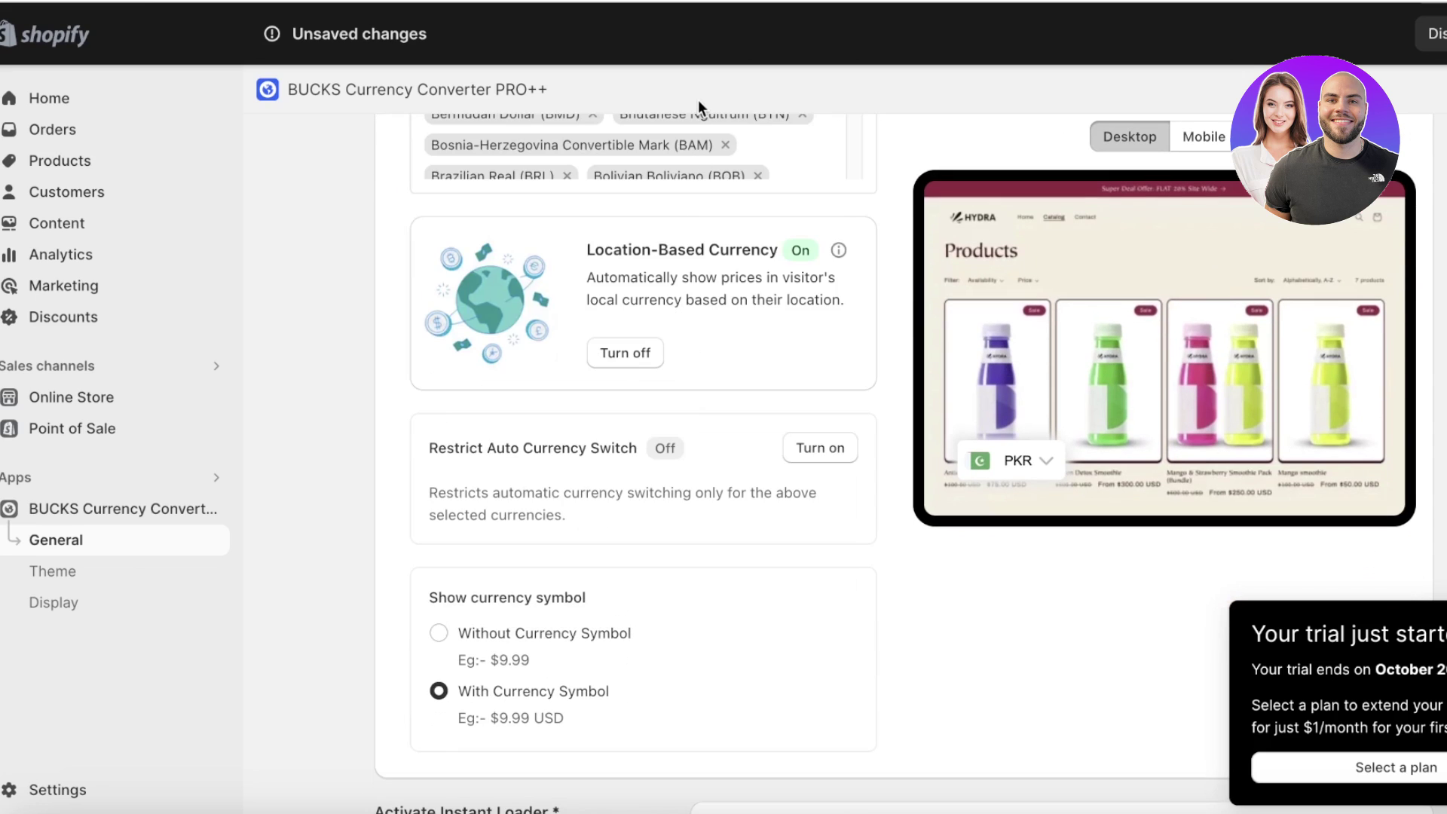
- Save the currency converter settings with all available currencies selected
{"action": "scroll", "coordinate": [715, 275], "scroll_direction": "up", "scroll_amount": 4}
{"action": "left_click", "coordinate": [717, 269]}
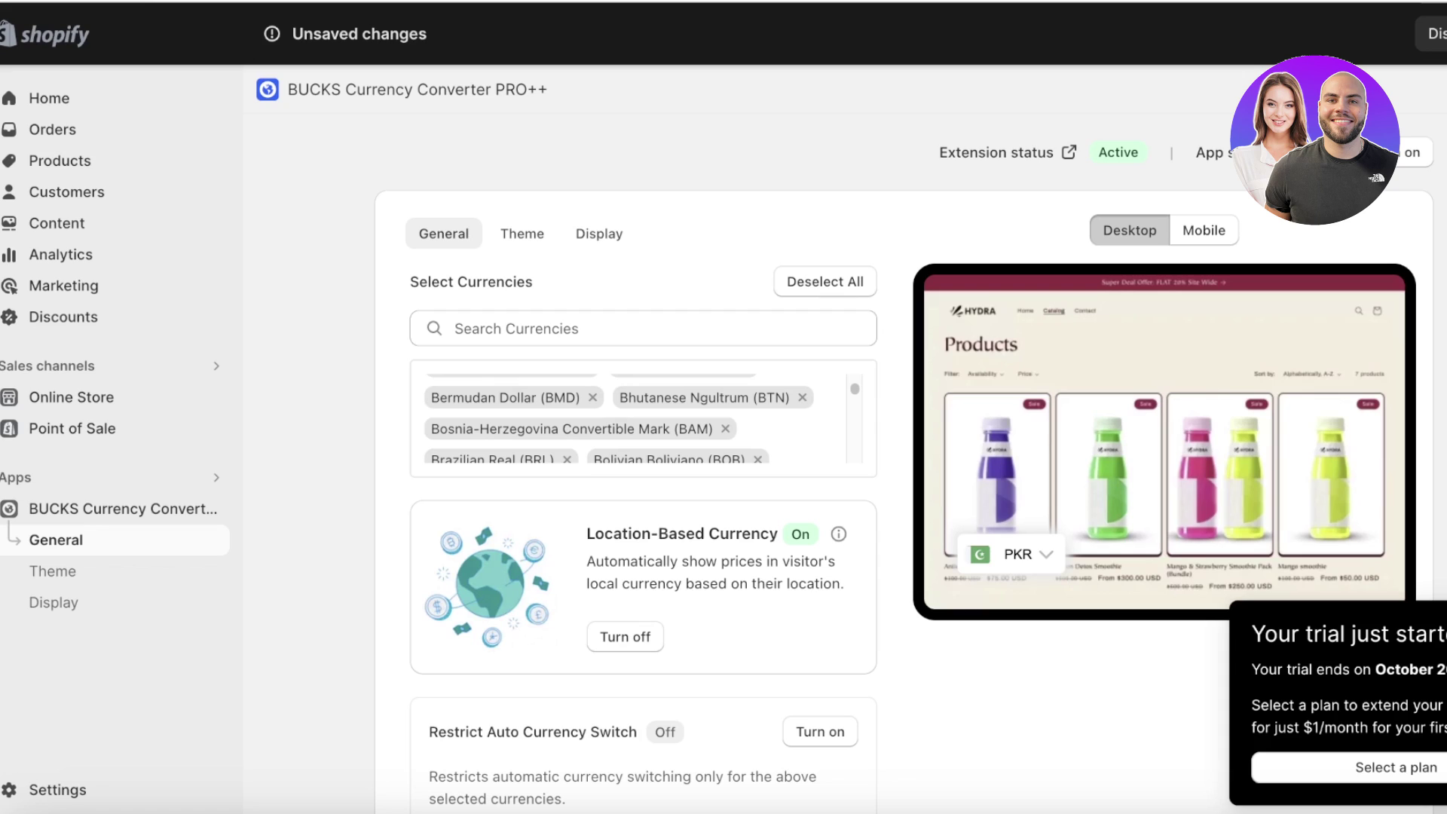
{"action": "left_click", "coordinate": [1444, 33]}
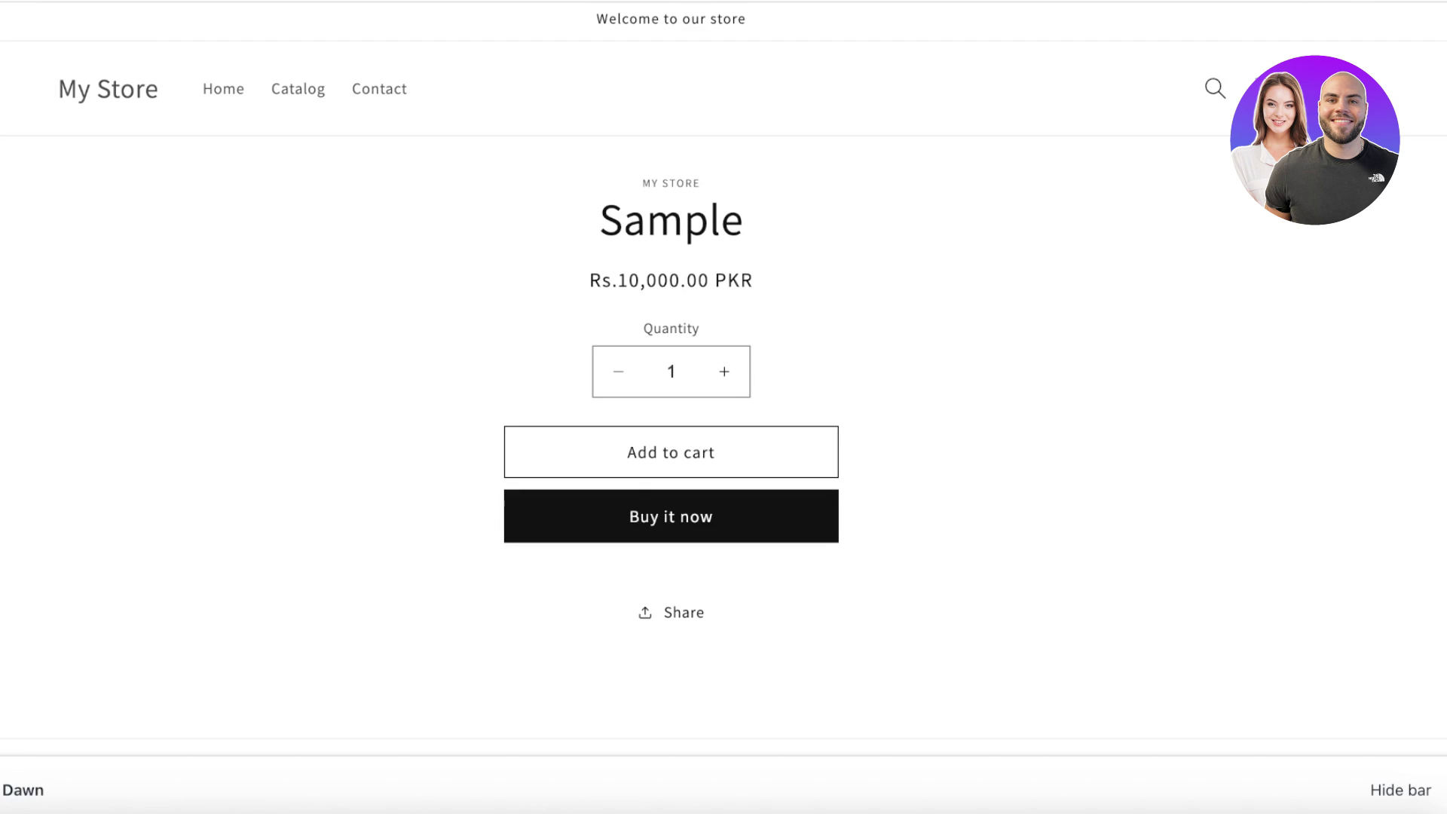
- Check the Sample product page in the theme preview, and open the same product from the online store to look for the currency switcher
{"action": "scroll", "coordinate": [11, 730], "scroll_direction": "down", "scroll_amount": 3}
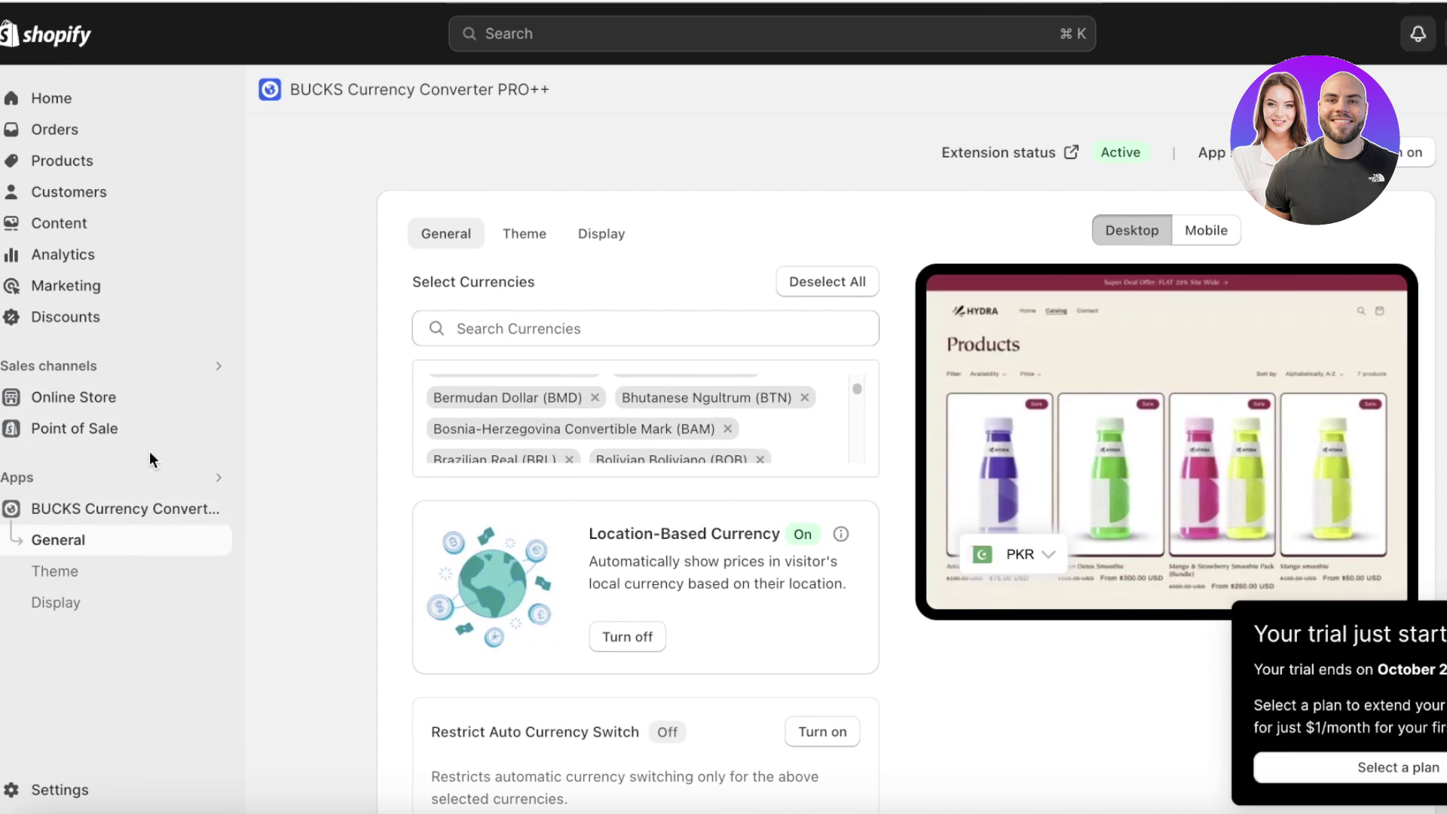
{"action": "left_click", "coordinate": [214, 401]}
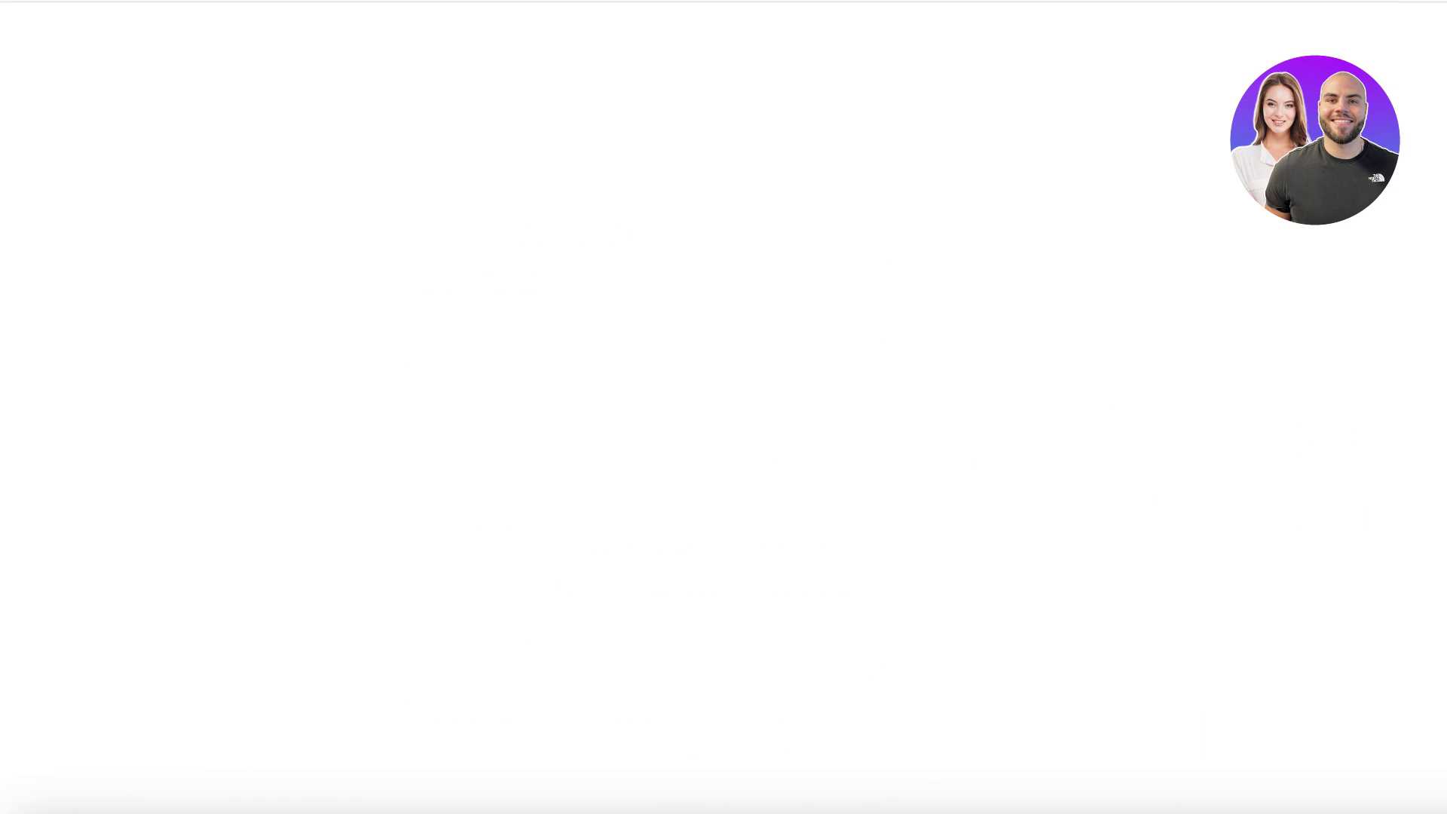
{"action": "scroll", "coordinate": [789, 283], "scroll_direction": "down", "scroll_amount": 13}
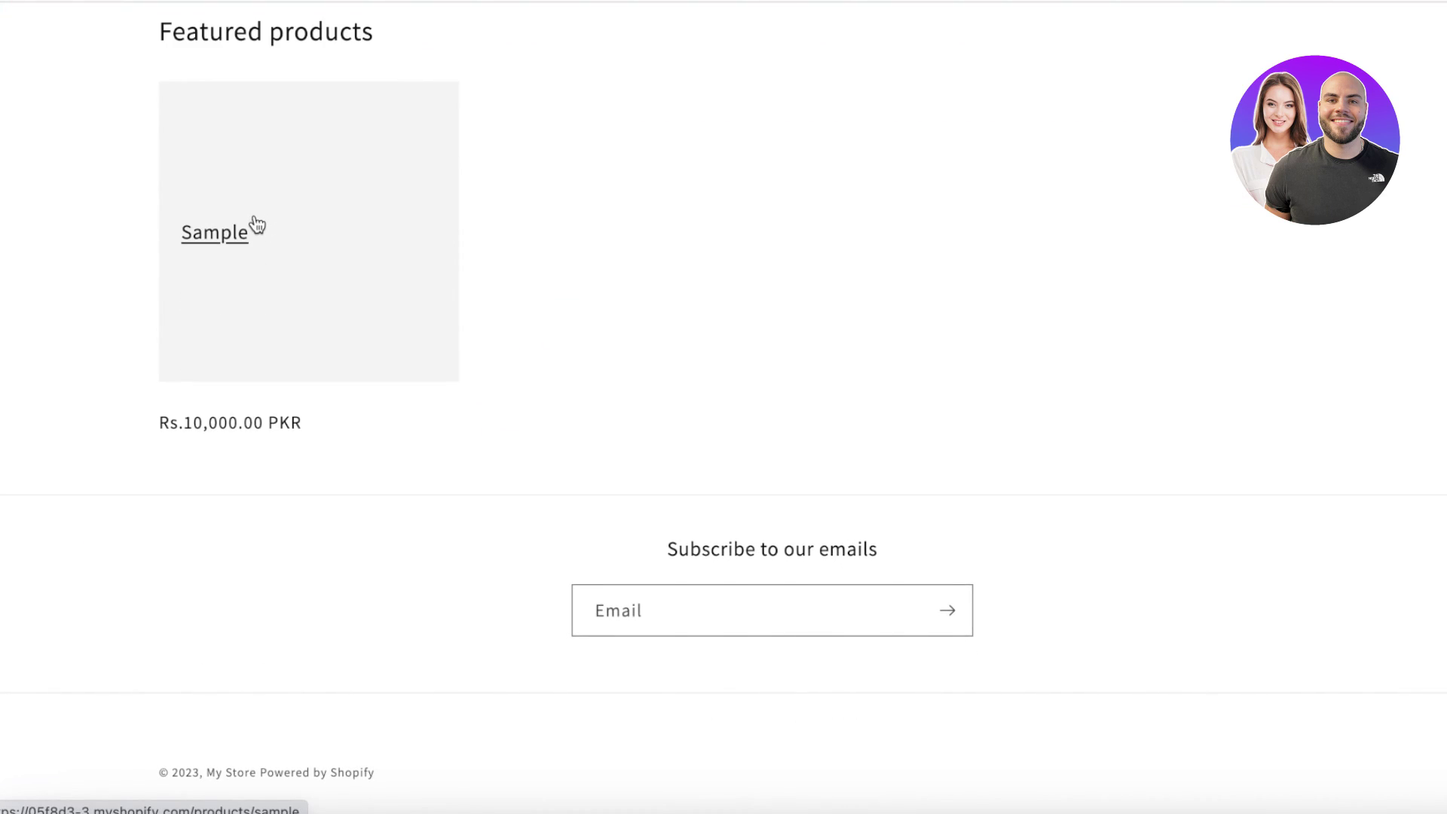
{"action": "left_click", "coordinate": [254, 226]}
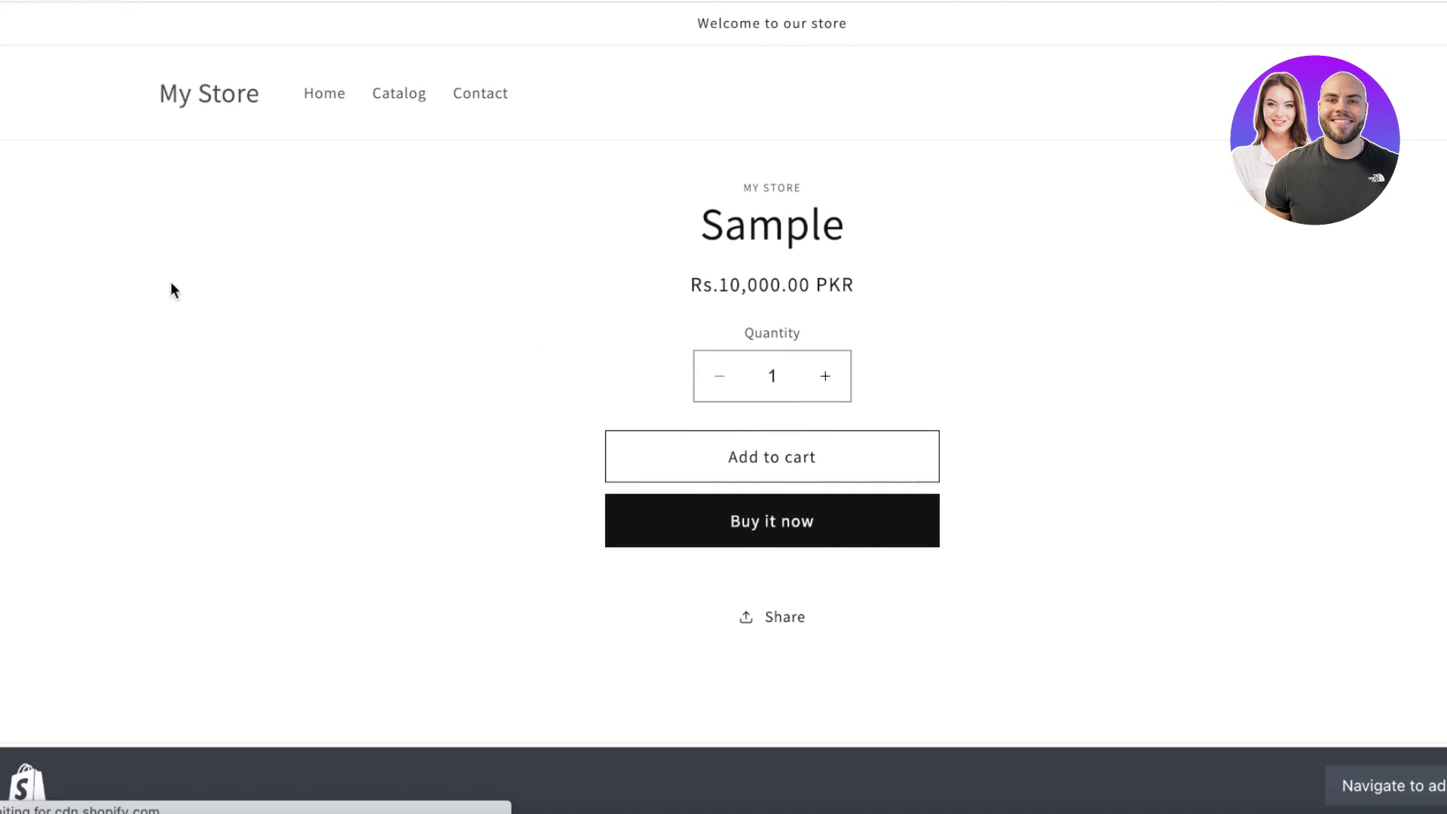
{"action": "scroll", "coordinate": [364, 407], "scroll_direction": "down", "scroll_amount": 3}
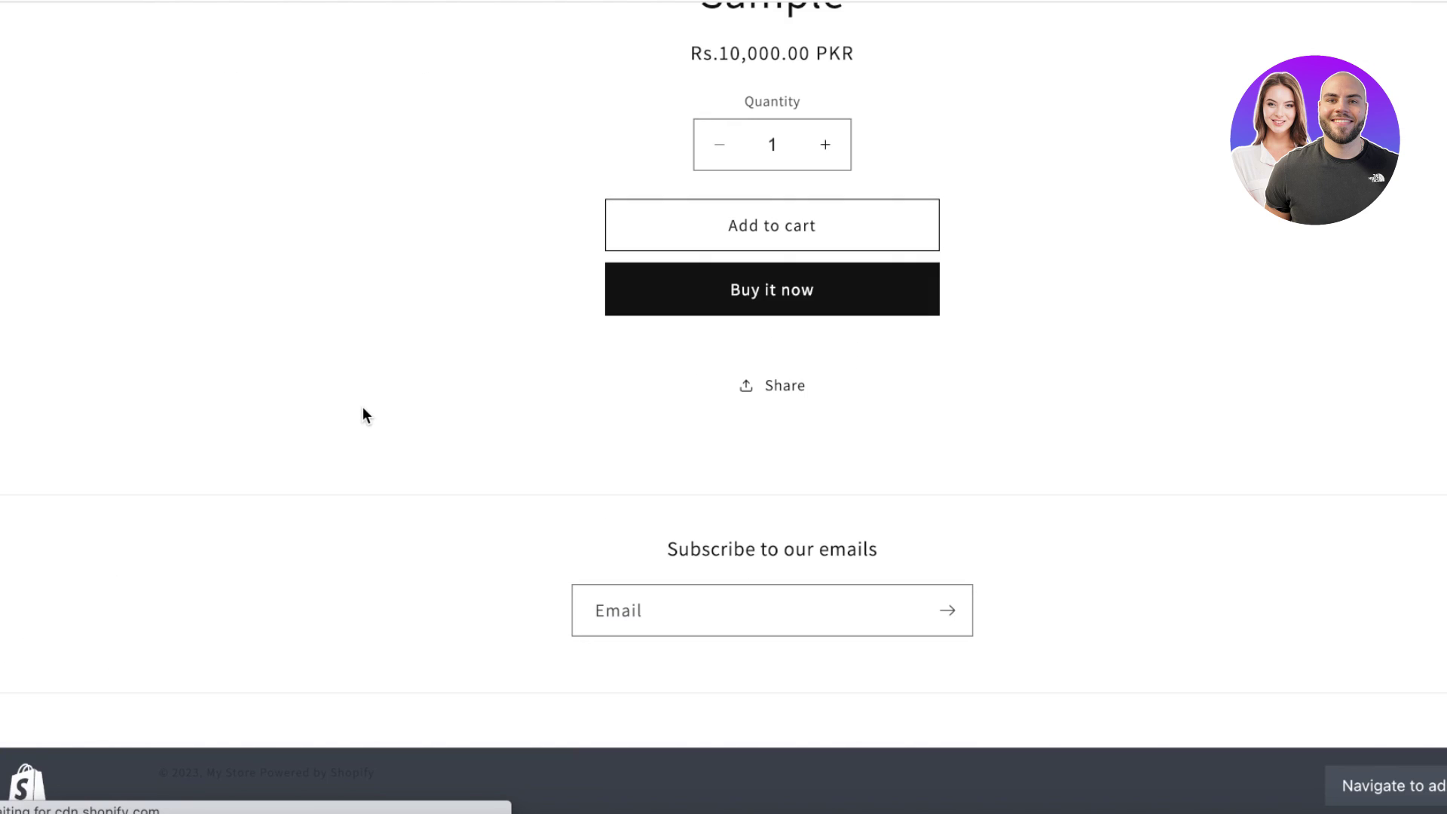
{"action": "scroll", "coordinate": [388, 408], "scroll_direction": "up", "scroll_amount": 3}
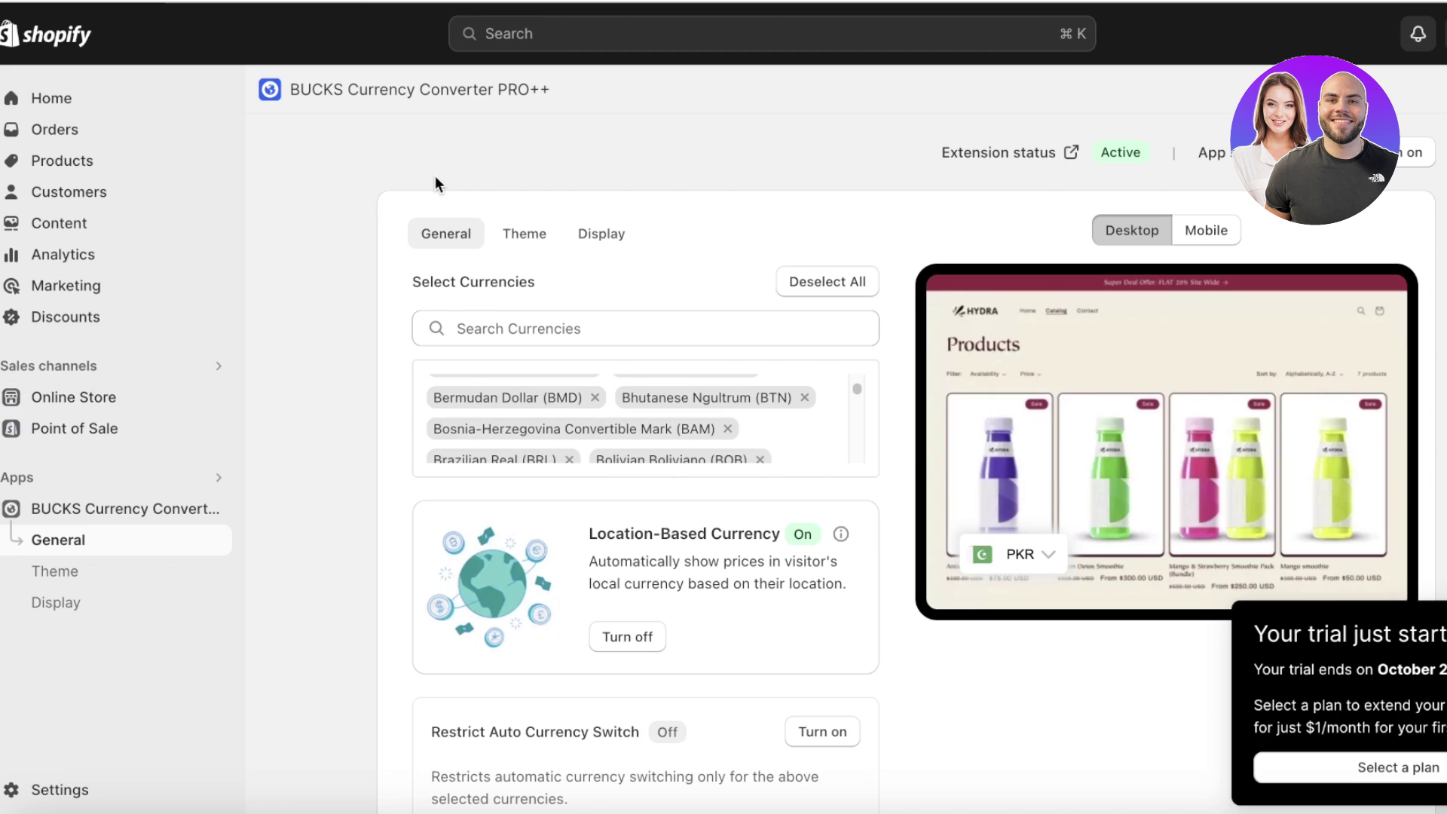